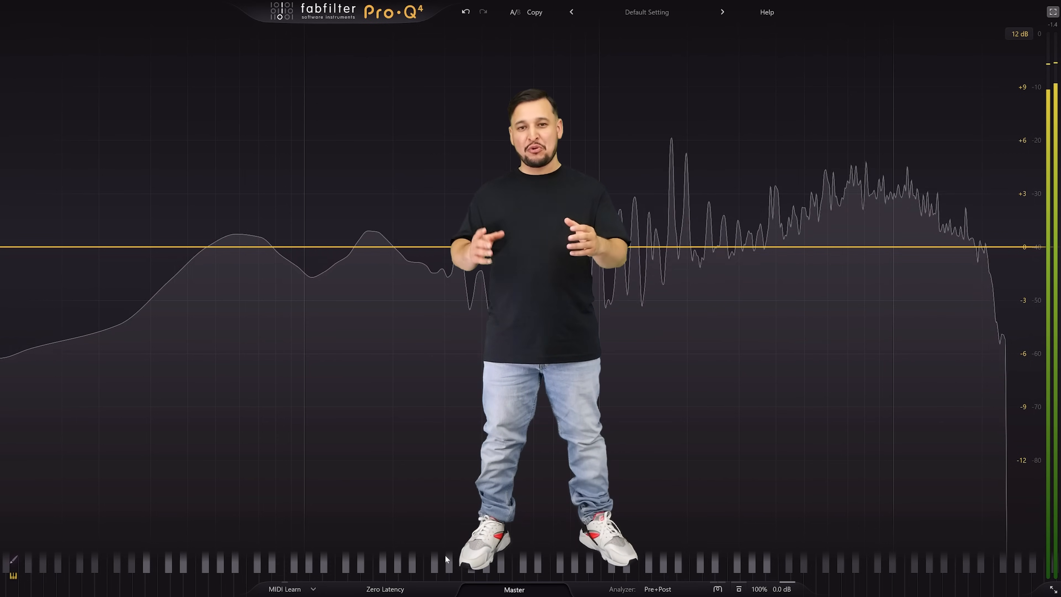
# Sketch a freehand EQ curve with EQ Sketch across the low end of the Master spectrum
pyautogui.click(15, 560)
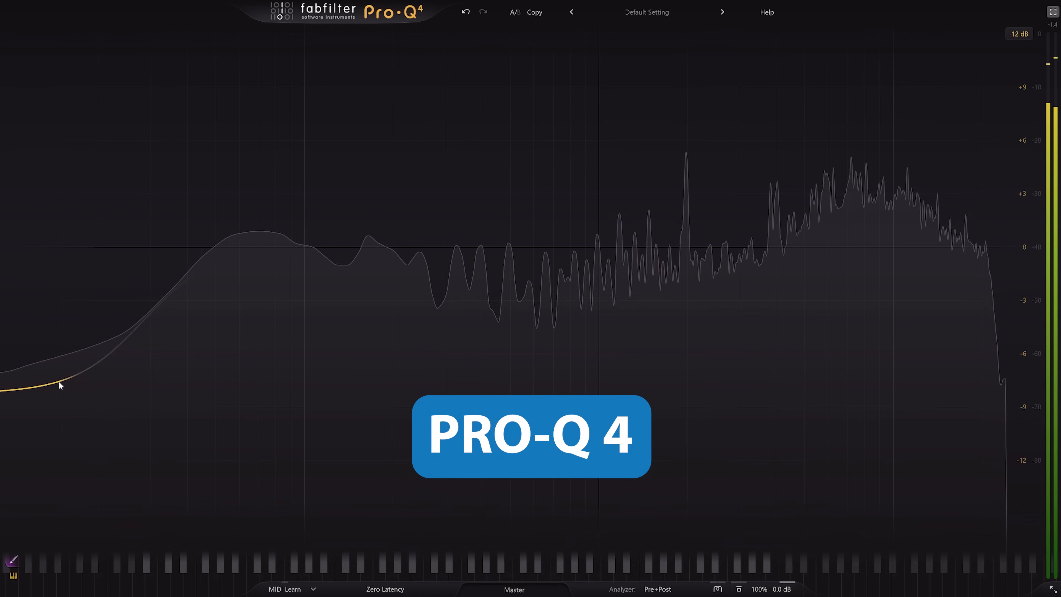
pyautogui.moveTo(97, 344)
pyautogui.mouseDown()
pyautogui.moveTo(308, 248)
pyautogui.moveTo(899, 388)
pyautogui.moveTo(996, 440)
pyautogui.moveTo(823, 346)
pyautogui.moveTo(366, 225)
pyautogui.moveTo(258, 237)
pyautogui.moveTo(70, 215)
pyautogui.moveTo(255, 234)
pyautogui.moveTo(500, 227)
pyautogui.moveTo(553, 186)
pyautogui.moveTo(673, 201)
pyautogui.moveTo(758, 263)
pyautogui.moveTo(954, 335)
pyautogui.moveTo(1058, 354)
pyautogui.moveTo(652, 233)
pyautogui.moveTo(238, 228)
pyautogui.moveTo(332, 242)
pyautogui.mouseUp()
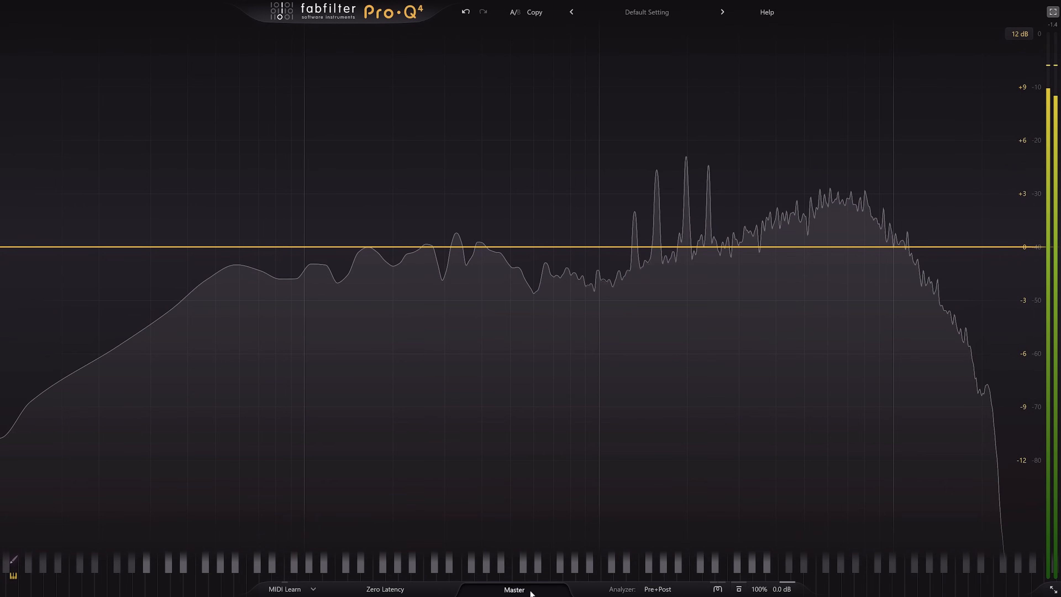
# Add a 12 dB/oct low-cut band to Kontakt 7 from the instance list, move it down to the lowest frequencies and close the list
pyautogui.click(530, 593)
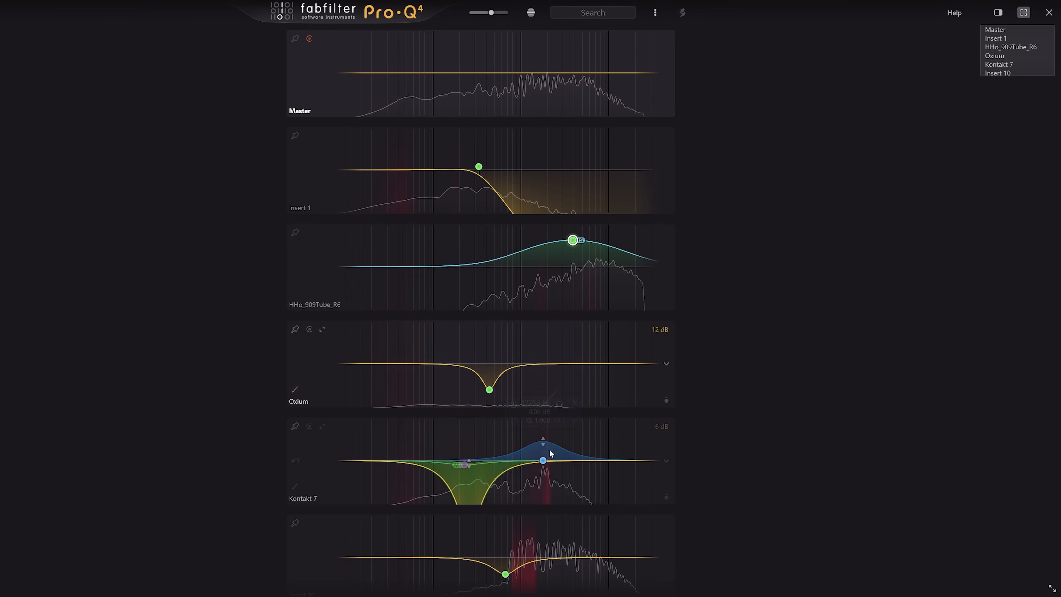
pyautogui.click(552, 499)
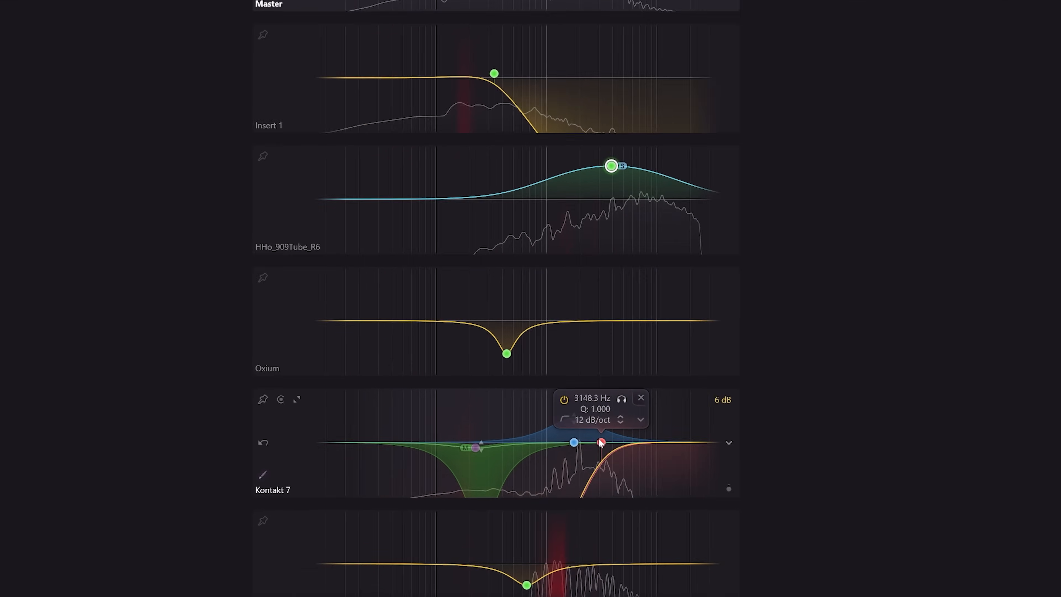
pyautogui.moveTo(565, 460); pyautogui.dragTo(549, 456)
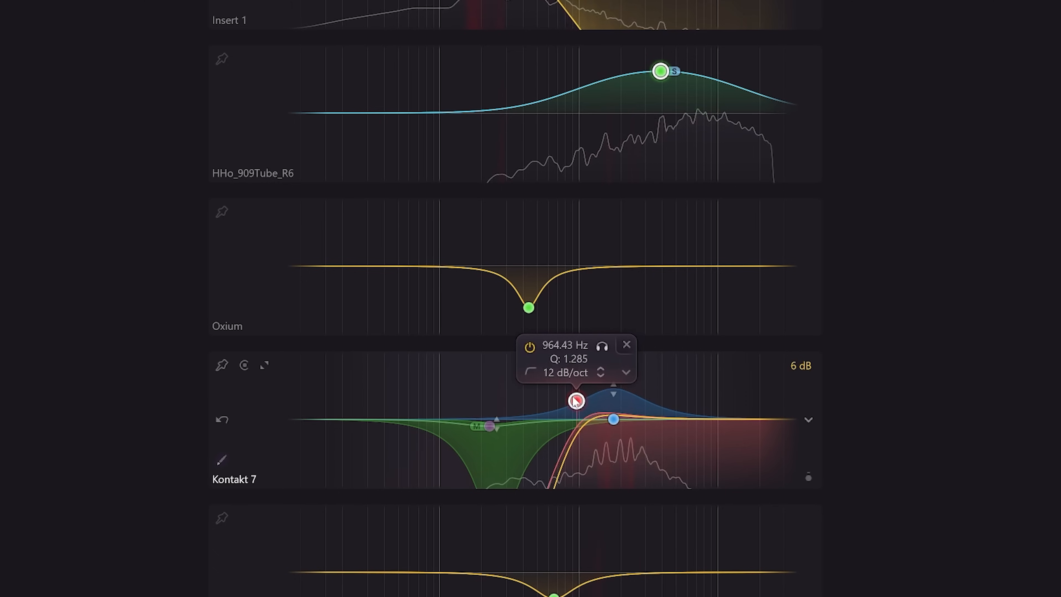
pyautogui.moveTo(576, 402); pyautogui.dragTo(327, 420)
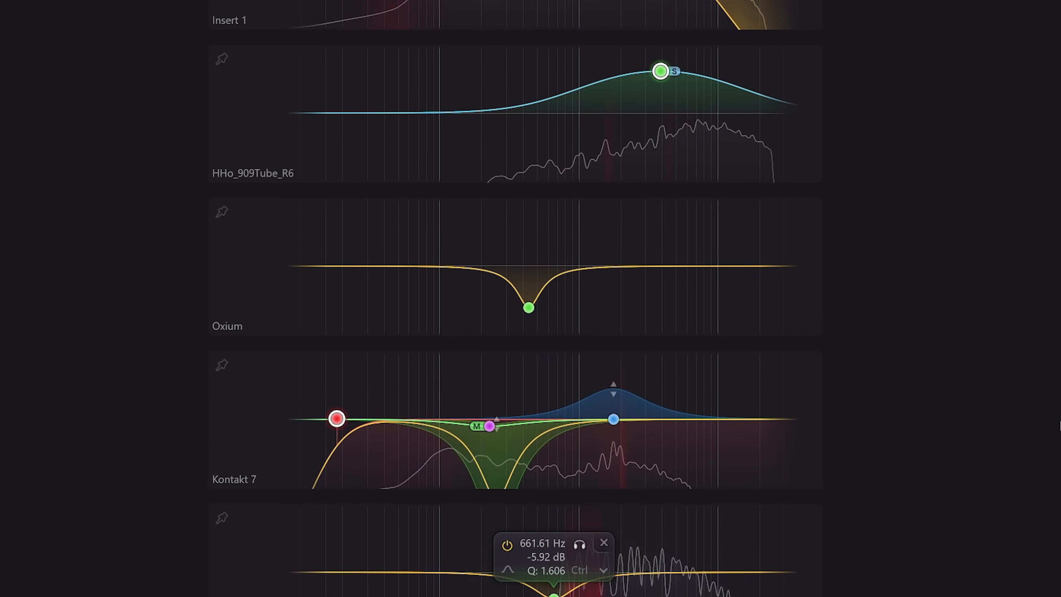
pyautogui.click(1048, 14)
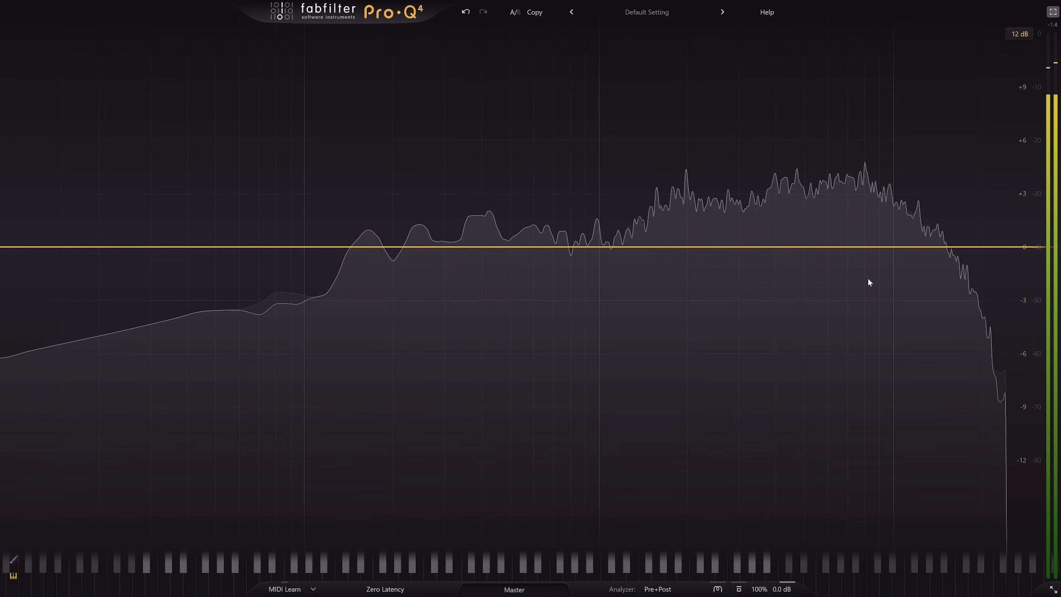
# Add a bell band at about 6.8 kHz on the Master with a spectral dynamic range of about -5 dB
pyautogui.click(844, 247)
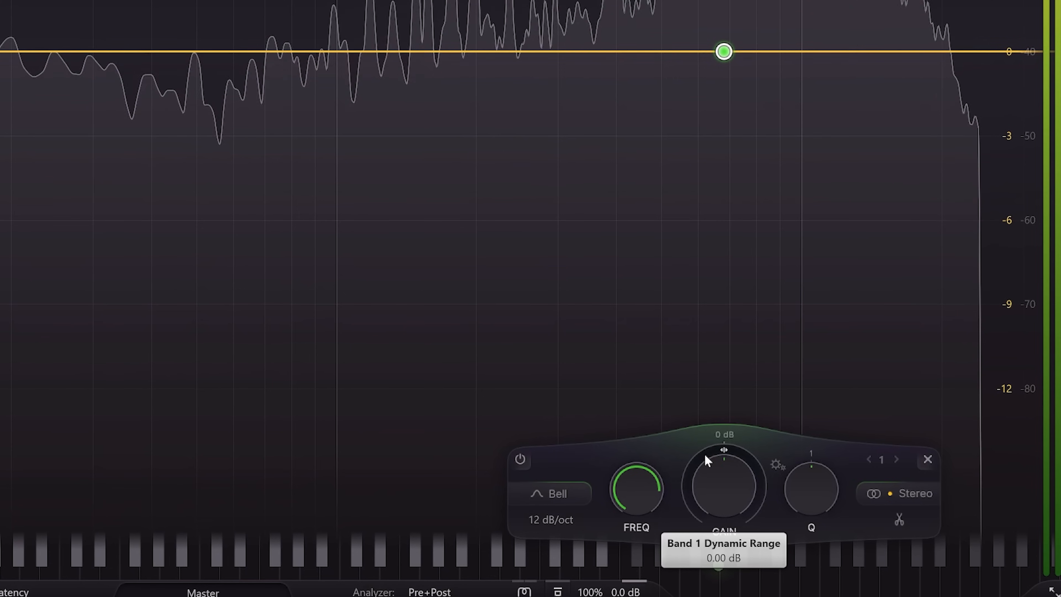
pyautogui.moveTo(832, 501); pyautogui.dragTo(826, 525)
pyautogui.moveTo(695, 491); pyautogui.dragTo(656, 579)
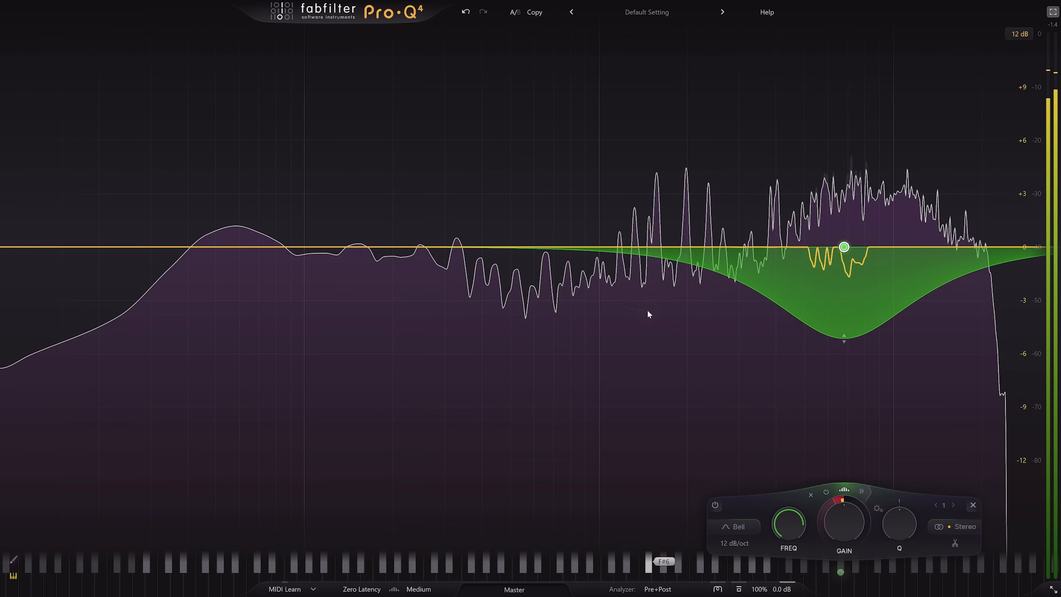
pyautogui.click(648, 310)
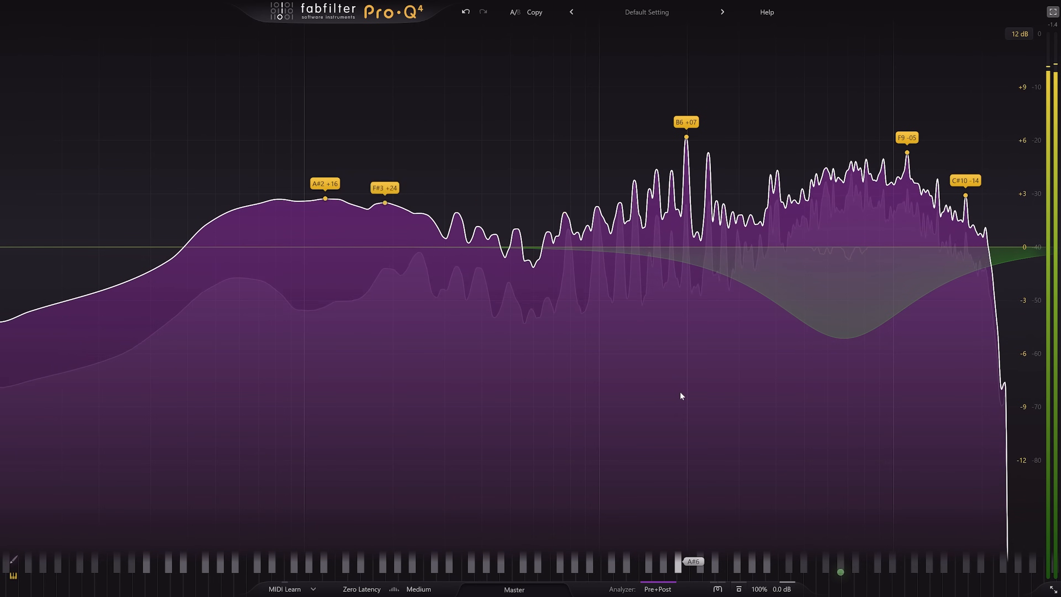
# Add a second bell band at about 608 Hz with a spectral dynamic range of about -3.5 dB
pyautogui.click(545, 247)
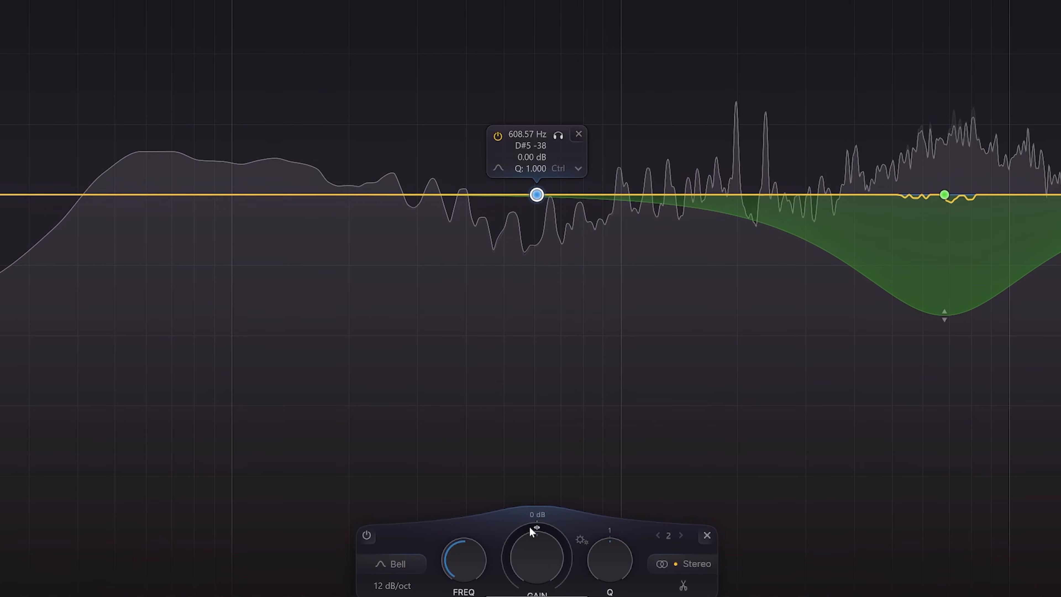
pyautogui.moveTo(529, 526); pyautogui.dragTo(489, 582)
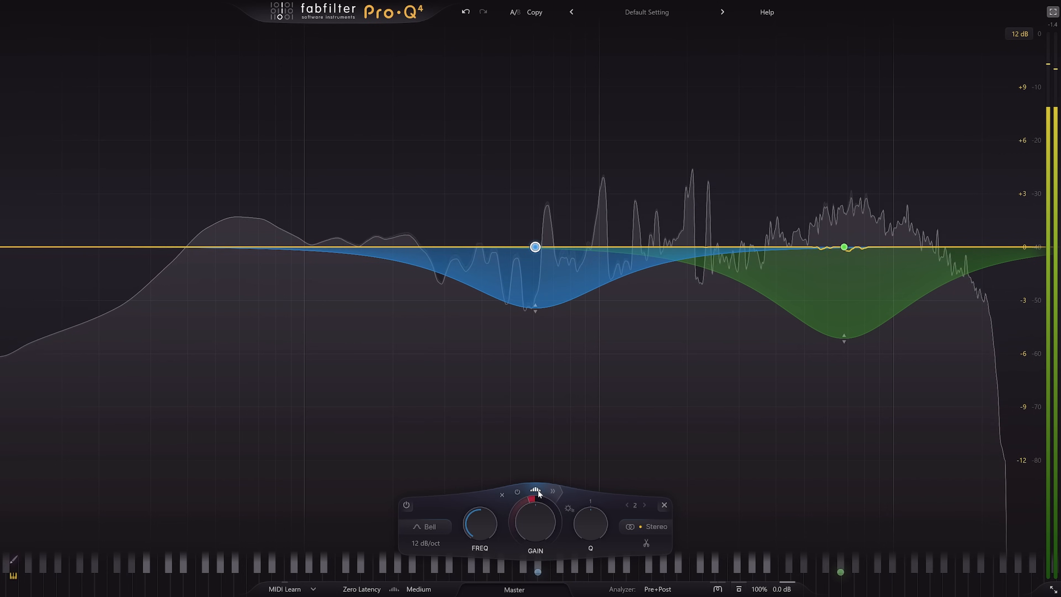
pyautogui.moveTo(554, 307)
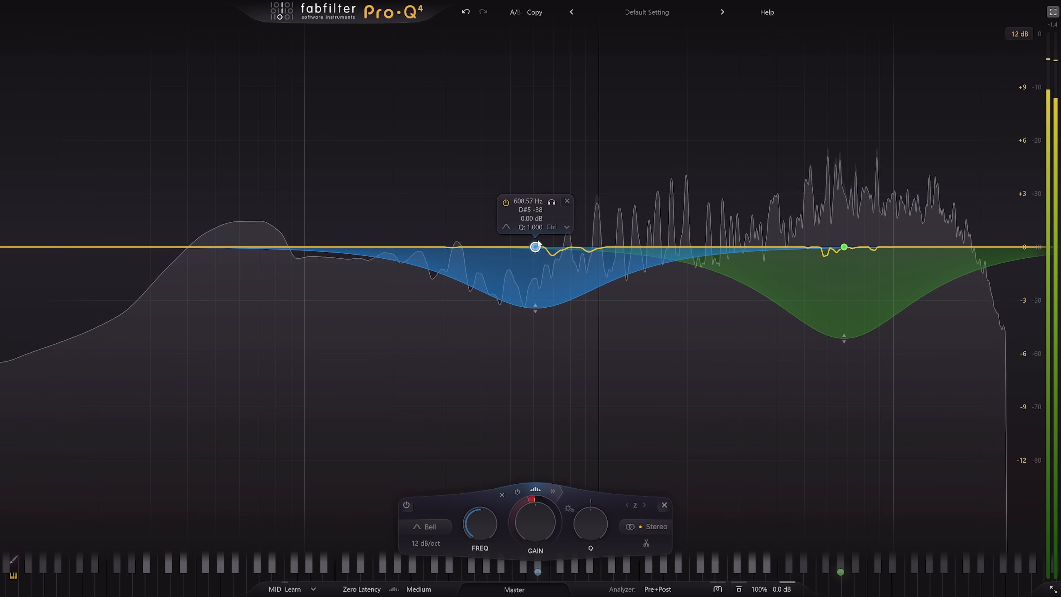
# Move the second spectral band up to about 1.5 kHz and readjust the depth of its dynamic cut
pyautogui.moveTo(535, 247); pyautogui.dragTo(655, 248)
pyautogui.moveTo(657, 309); pyautogui.dragTo(648, 372)
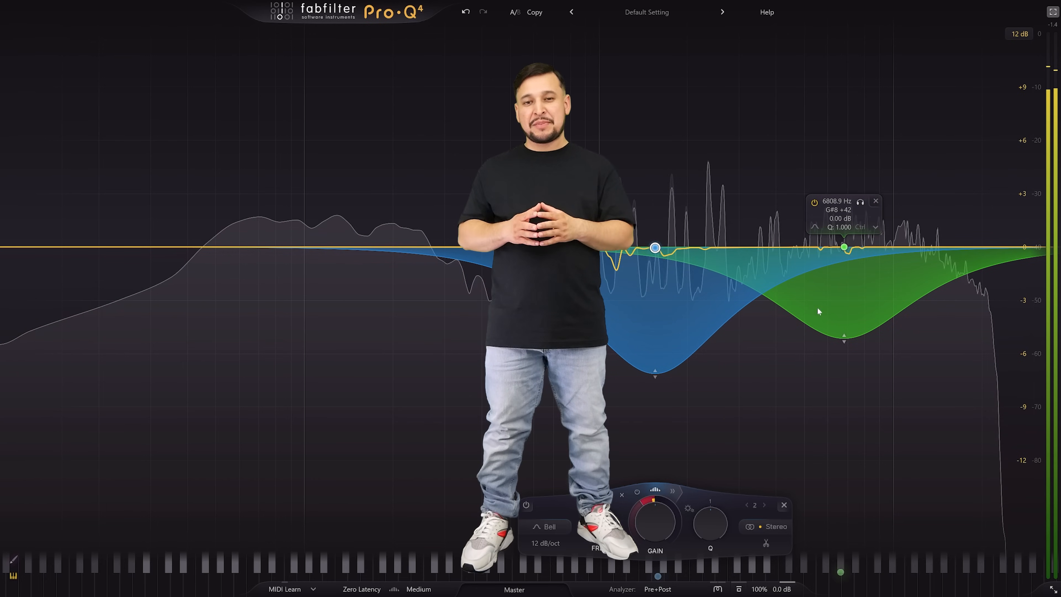
pyautogui.moveTo(649, 375); pyautogui.dragTo(631, 323)
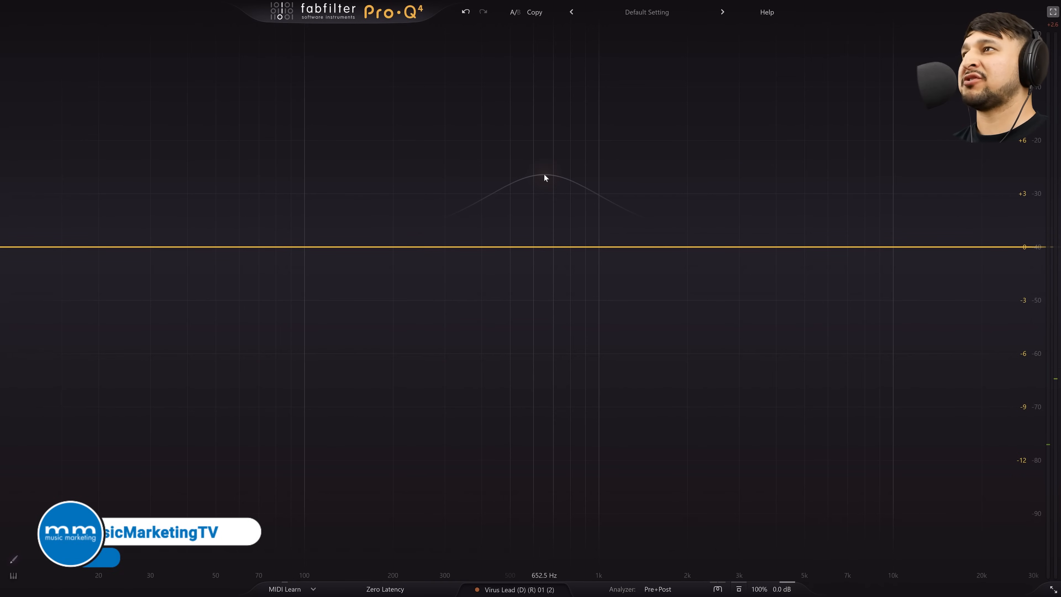
# Add a bell band at about 3353 Hz with +7.11 dB gain on the Virus Lead and repeatedly narrow and widen its Q
pyautogui.moveTo(530, 155); pyautogui.dragTo(754, 122)
pyautogui.scroll(5, 753, 122)
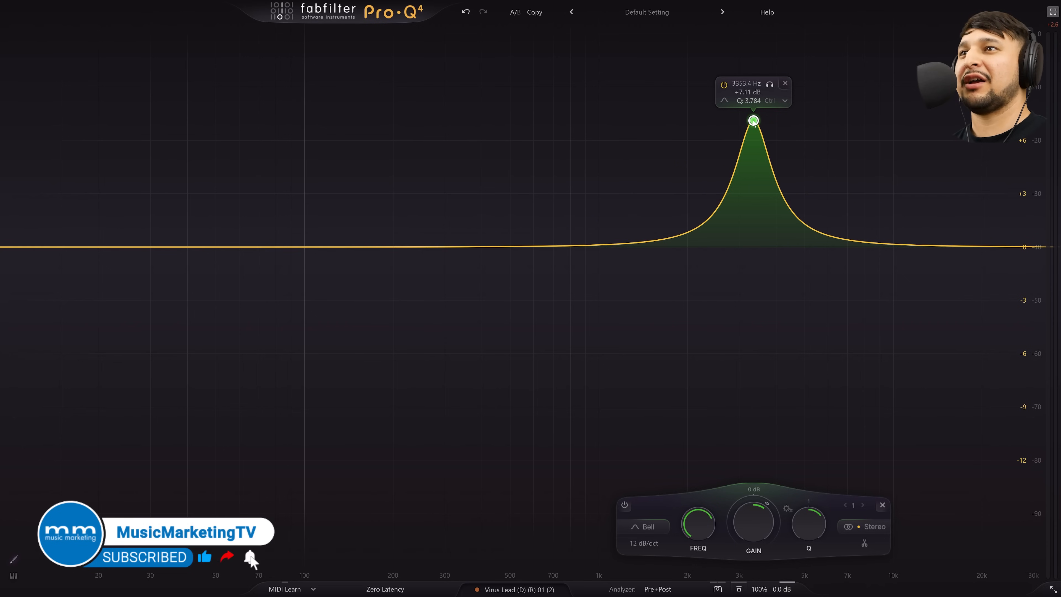
pyautogui.scroll(-5, 754, 122)
pyautogui.scroll(5, 754, 122)
pyautogui.scroll(-5, 753, 122)
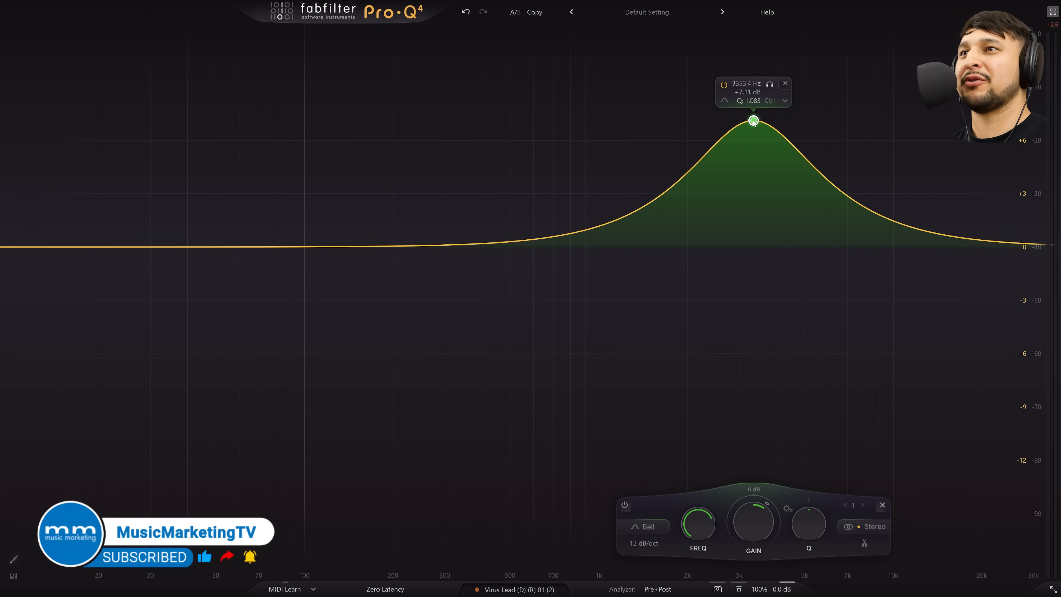
pyautogui.scroll(5, 754, 122)
pyautogui.scroll(-5, 754, 121)
# Move the bell band to about 926 Hz at +5.48 dB and delete it
pyautogui.moveTo(753, 122); pyautogui.dragTo(589, 150)
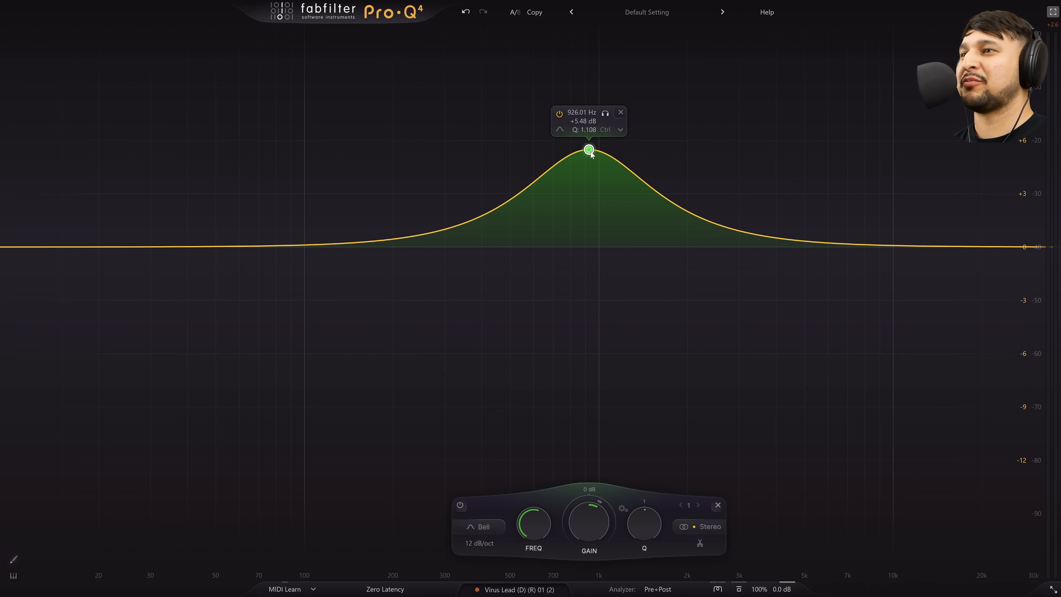
pyautogui.click(620, 113)
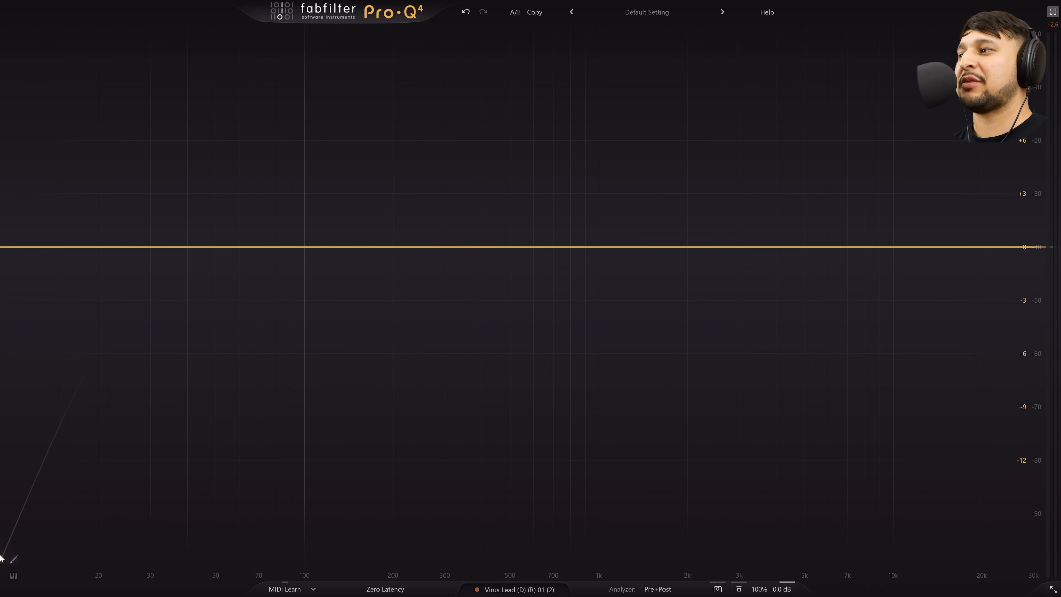
# Try EQ Sketch by drawing a wavy curve up to a +5.20 dB peak near 719 Hz and trace back to clear it
pyautogui.click(12, 562)
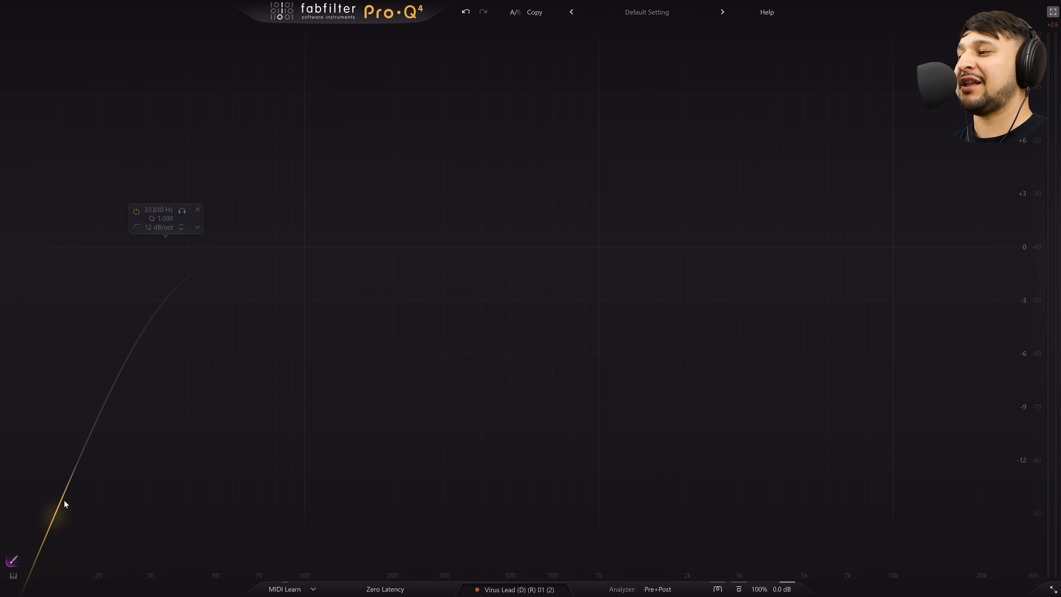
pyautogui.moveTo(64, 501); pyautogui.dragTo(296, 235)
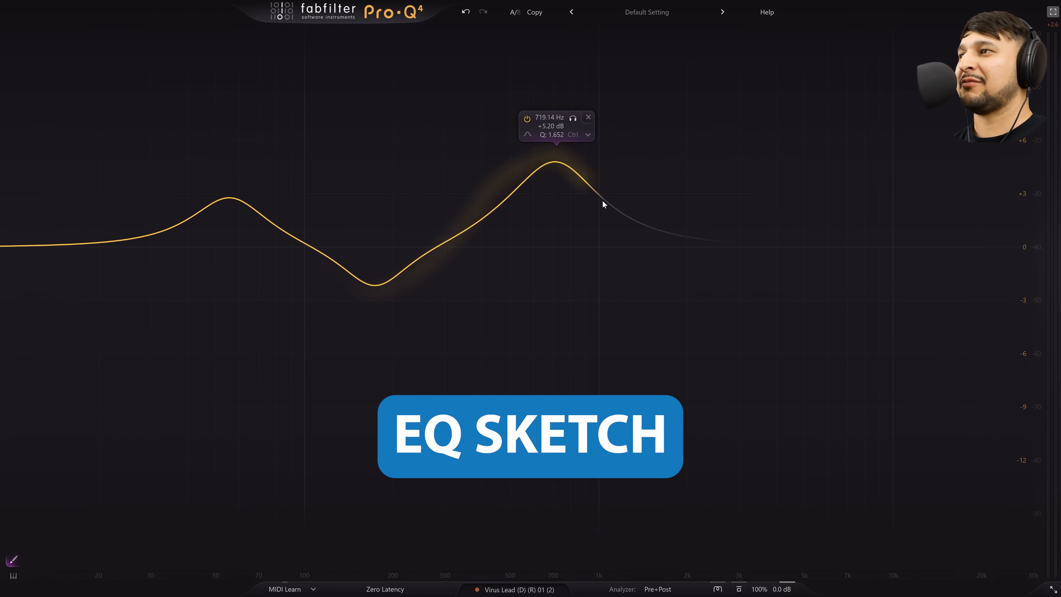
pyautogui.moveTo(603, 204)
pyautogui.mouseDown()
pyautogui.moveTo(824, 104)
pyautogui.moveTo(1032, 201)
pyautogui.moveTo(739, 135)
pyautogui.moveTo(1, 248)
pyautogui.mouseUp()
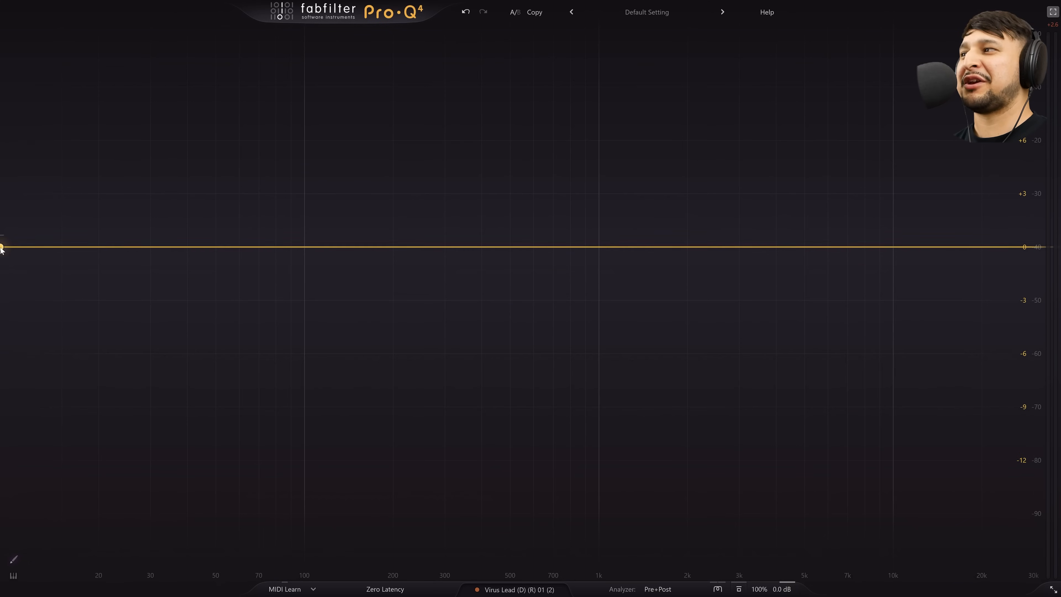
# Play the Virus Lead track and sketch several trial EQ curves over its live spectrum
pyautogui.press('space')
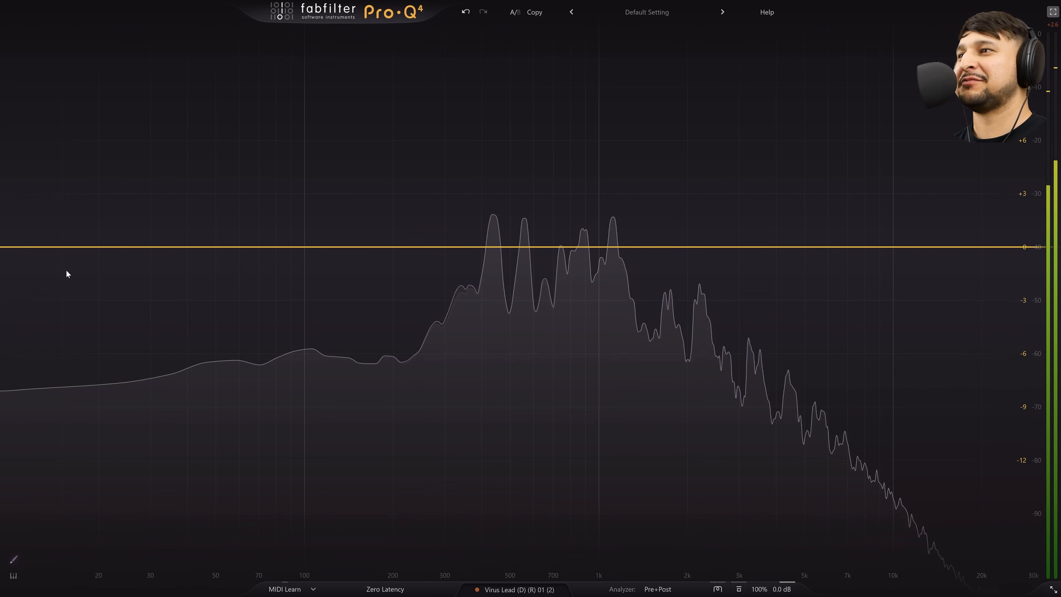
pyautogui.click(14, 561)
pyautogui.moveTo(132, 367)
pyautogui.mouseDown()
pyautogui.moveTo(508, 185)
pyautogui.moveTo(591, 260)
pyautogui.moveTo(703, 143)
pyautogui.moveTo(738, 233)
pyautogui.moveTo(801, 122)
pyautogui.moveTo(834, 188)
pyautogui.moveTo(866, 99)
pyautogui.moveTo(908, 87)
pyautogui.moveTo(536, 172)
pyautogui.moveTo(418, 237)
pyautogui.mouseUp()
pyautogui.moveTo(468, 284)
pyautogui.mouseDown()
pyautogui.moveTo(534, 305)
pyautogui.moveTo(710, 163)
pyautogui.moveTo(900, 81)
pyautogui.moveTo(675, 198)
pyautogui.mouseUp()
pyautogui.moveTo(694, 245)
pyautogui.mouseDown()
pyautogui.moveTo(753, 189)
pyautogui.moveTo(773, 189)
pyautogui.moveTo(849, 278)
pyautogui.moveTo(859, 385)
pyautogui.mouseUp()
pyautogui.moveTo(539, 248)
pyautogui.mouseDown()
pyautogui.moveTo(180, 294)
pyautogui.moveTo(450, 177)
pyautogui.moveTo(645, 171)
pyautogui.mouseUp()
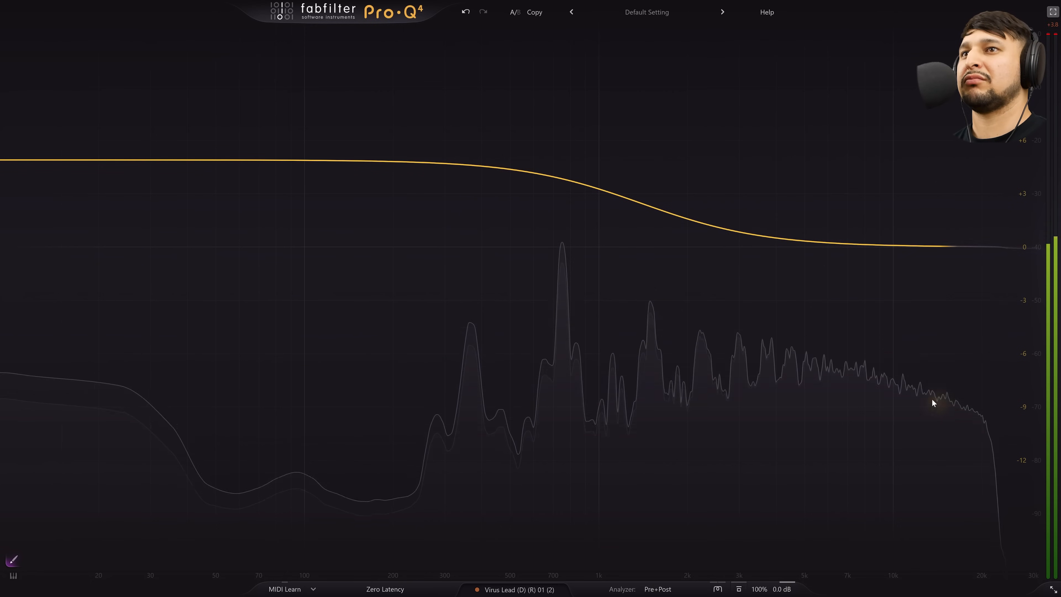
pyautogui.click(829, 347)
pyautogui.moveTo(829, 346)
pyautogui.mouseDown()
pyautogui.moveTo(928, 411)
pyautogui.moveTo(843, 331)
pyautogui.moveTo(757, 193)
pyautogui.moveTo(767, 142)
pyautogui.moveTo(785, 136)
pyautogui.moveTo(775, 122)
pyautogui.moveTo(380, 237)
pyautogui.mouseUp()
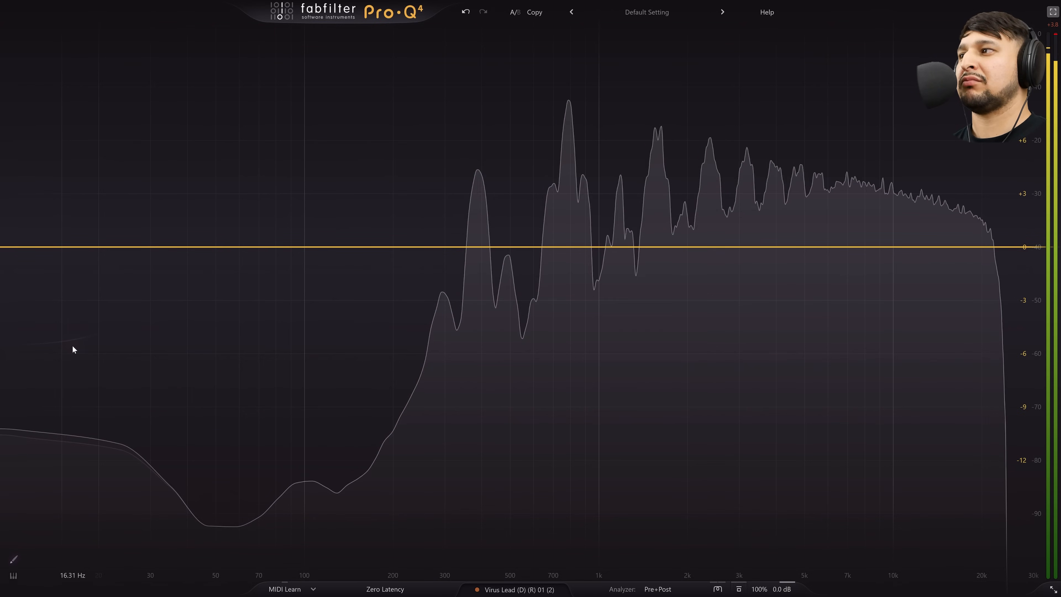
# Sketch a curve with a low cut, a low-mid boost near 340 Hz, a dip near 900 Hz and a +8.77 dB high shelf around 4441 Hz
pyautogui.moveTo(79, 332)
pyautogui.mouseDown()
pyautogui.moveTo(485, 192)
pyautogui.moveTo(545, 218)
pyautogui.moveTo(819, 92)
pyautogui.moveTo(876, 87)
pyautogui.moveTo(545, 213)
pyautogui.moveTo(818, 312)
pyautogui.moveTo(991, 463)
pyautogui.moveTo(757, 290)
pyautogui.mouseUp()
pyautogui.moveTo(792, 184)
pyautogui.mouseDown()
pyautogui.moveTo(867, 108)
pyautogui.moveTo(922, 91)
pyautogui.moveTo(923, 101)
pyautogui.mouseUp()
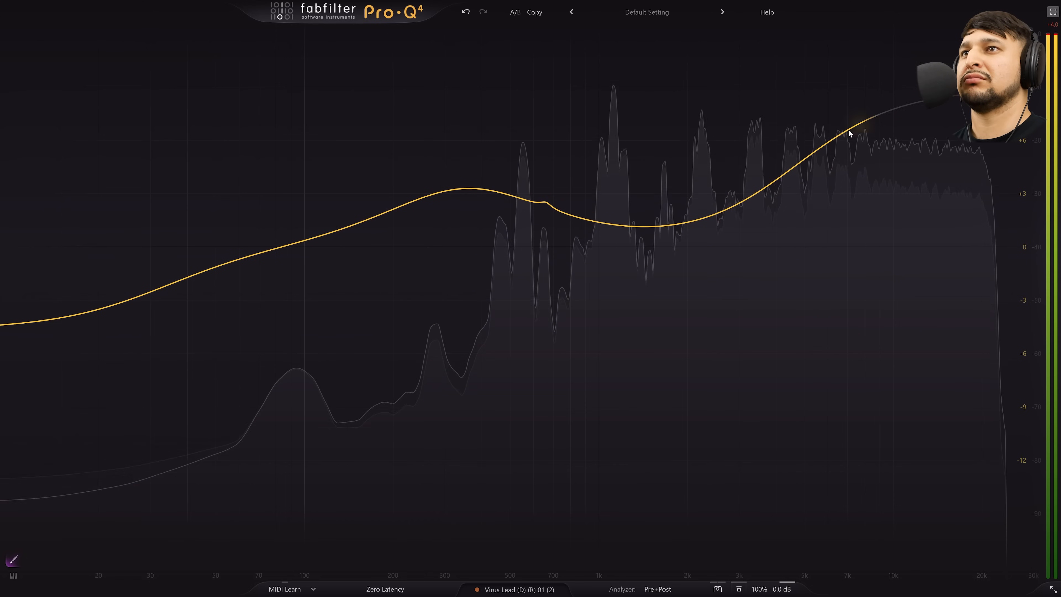
pyautogui.moveTo(463, 228)
pyautogui.mouseDown()
pyautogui.moveTo(433, 290)
pyautogui.moveTo(541, 169)
pyautogui.moveTo(565, 253)
pyautogui.moveTo(607, 172)
pyautogui.moveTo(655, 208)
pyautogui.moveTo(731, 163)
pyautogui.mouseUp()
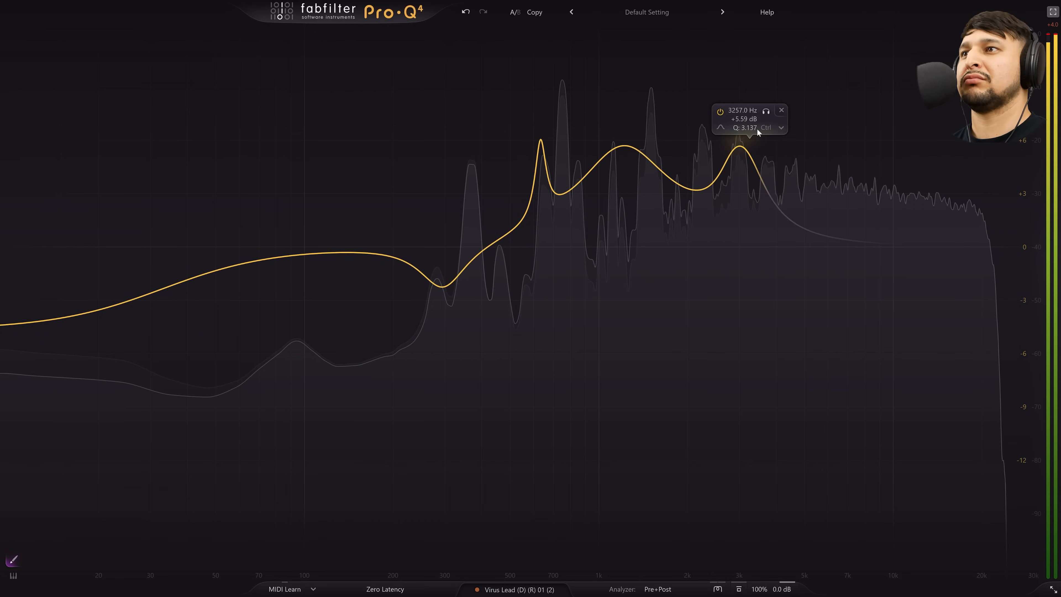
pyautogui.moveTo(756, 128); pyautogui.dragTo(926, 84)
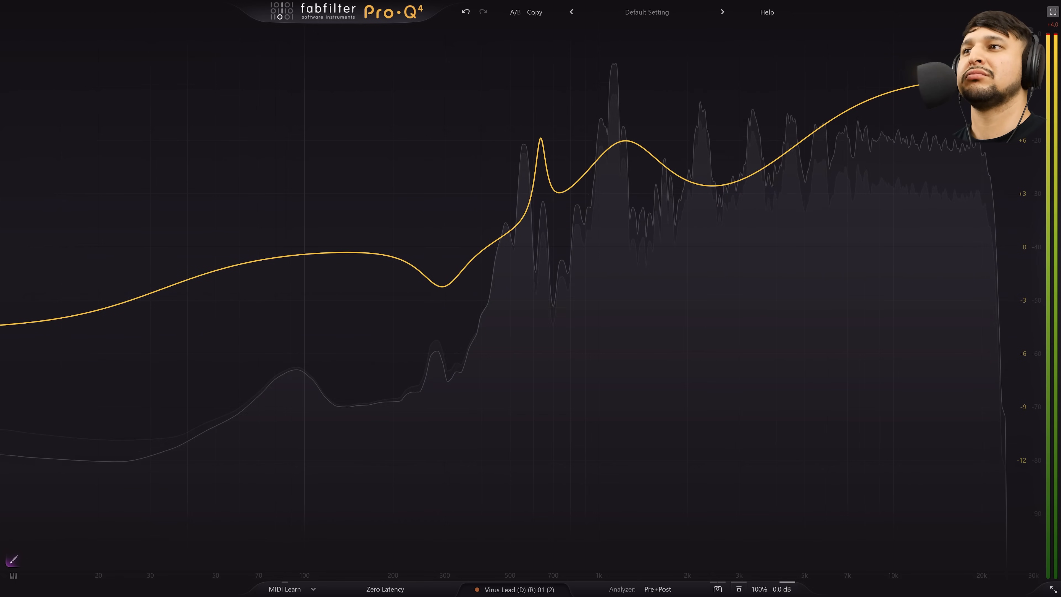
pyautogui.moveTo(574, 216)
pyautogui.mouseDown()
pyautogui.moveTo(242, 244)
pyautogui.moveTo(95, 337)
pyautogui.moveTo(59, 503)
pyautogui.moveTo(163, 529)
pyautogui.moveTo(461, 222)
pyautogui.moveTo(660, 249)
pyautogui.moveTo(797, 128)
pyautogui.moveTo(901, 90)
pyautogui.mouseUp()
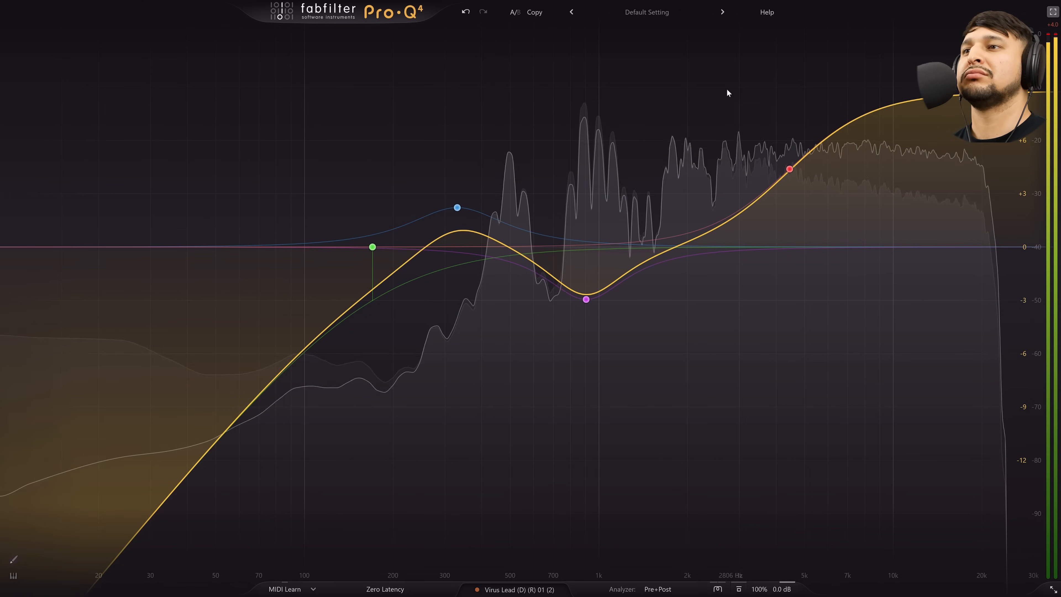
# Flatten the dip near 900 Hz to about 0 dB and reduce the low-mid bell to +1.10 dB at about 347 Hz
pyautogui.moveTo(791, 175)
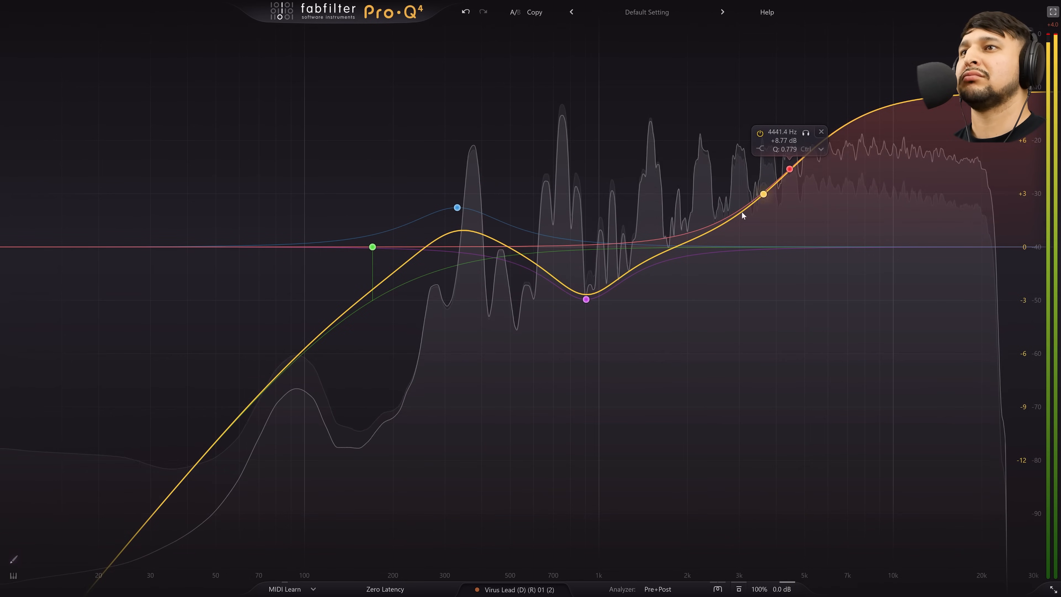
pyautogui.moveTo(586, 299); pyautogui.dragTo(583, 270)
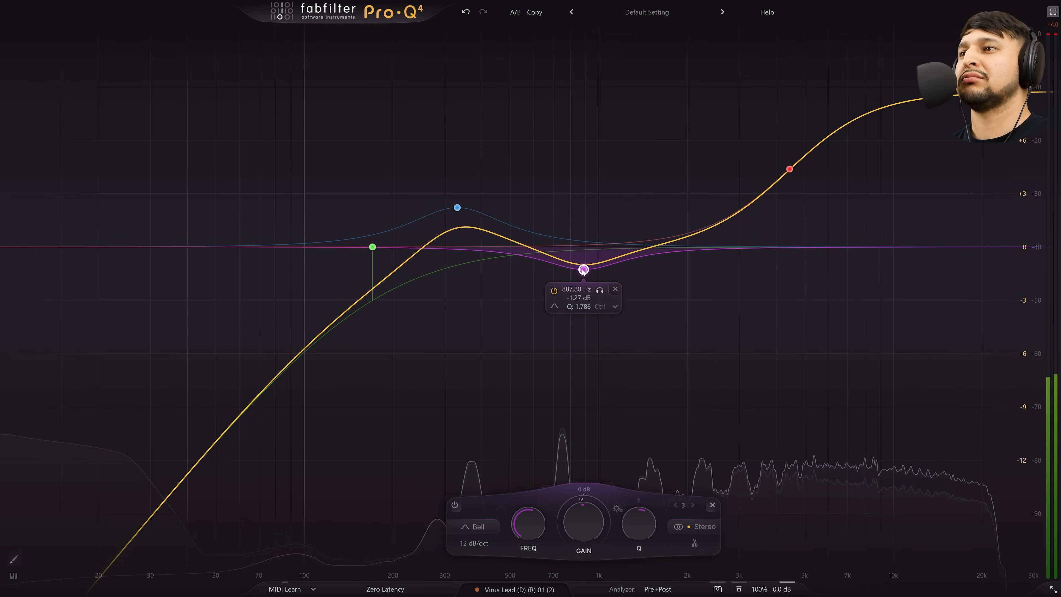
pyautogui.moveTo(463, 213); pyautogui.dragTo(458, 219)
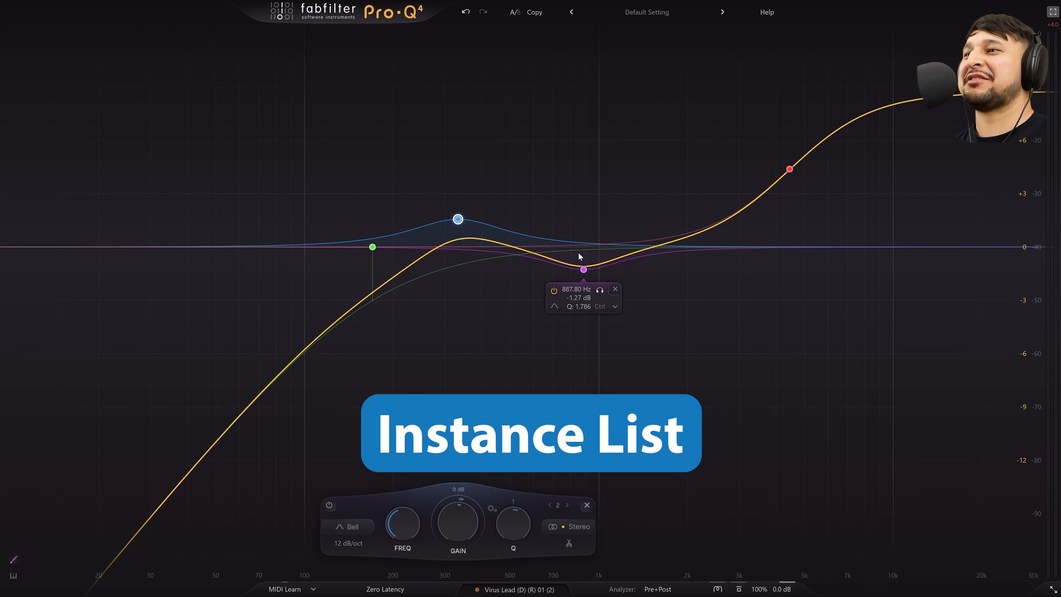
pyautogui.moveTo(584, 270); pyautogui.dragTo(591, 247)
pyautogui.moveTo(458, 219); pyautogui.dragTo(464, 228)
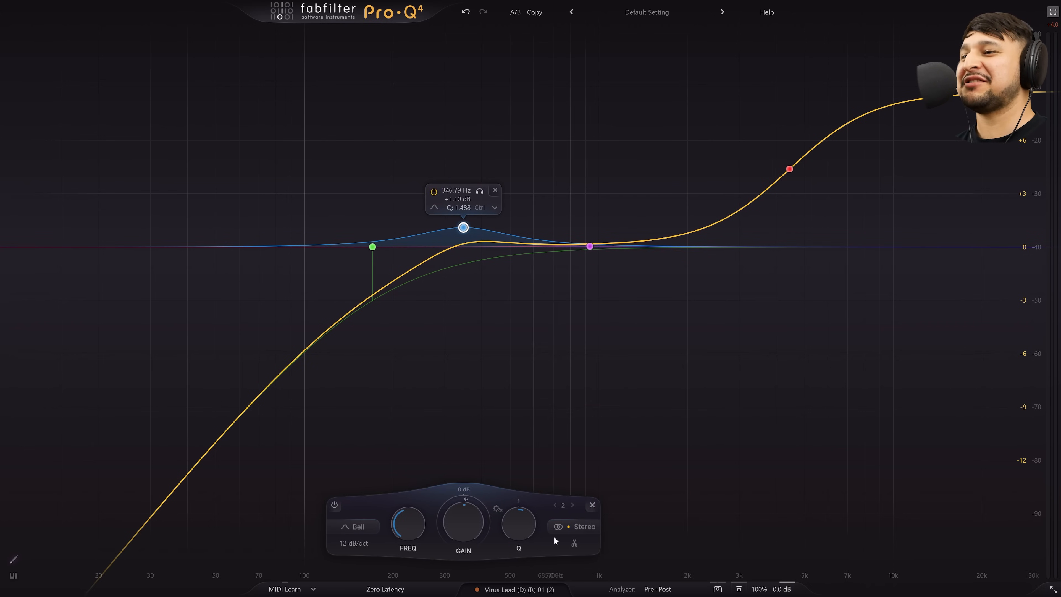
# Open the Instance List, try several band moves on the Virus Lead (R) EQ and undo the most recent ones
pyautogui.click(524, 589)
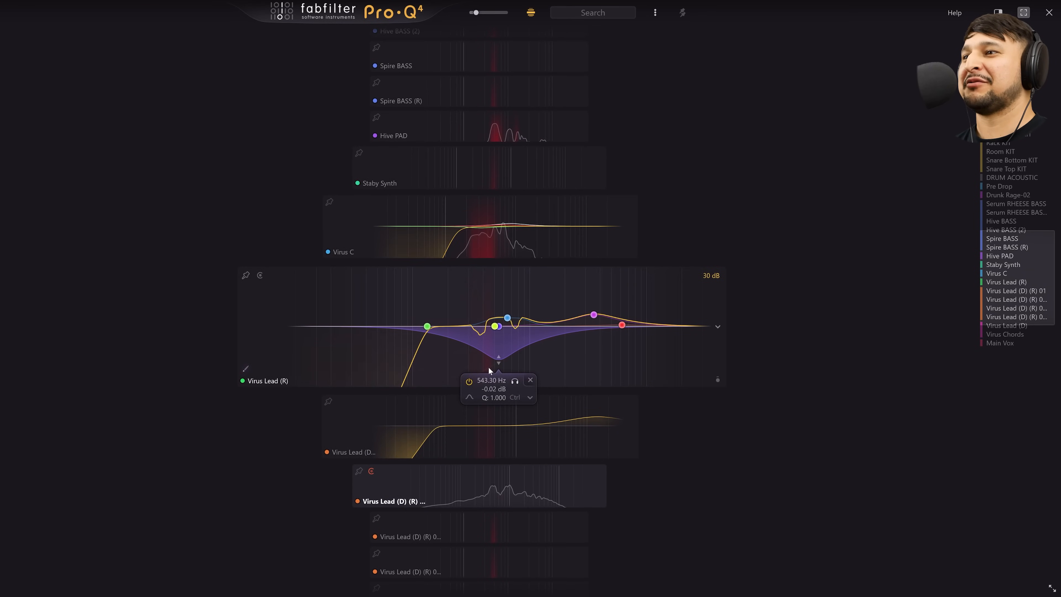
pyautogui.moveTo(500, 362); pyautogui.dragTo(482, 327)
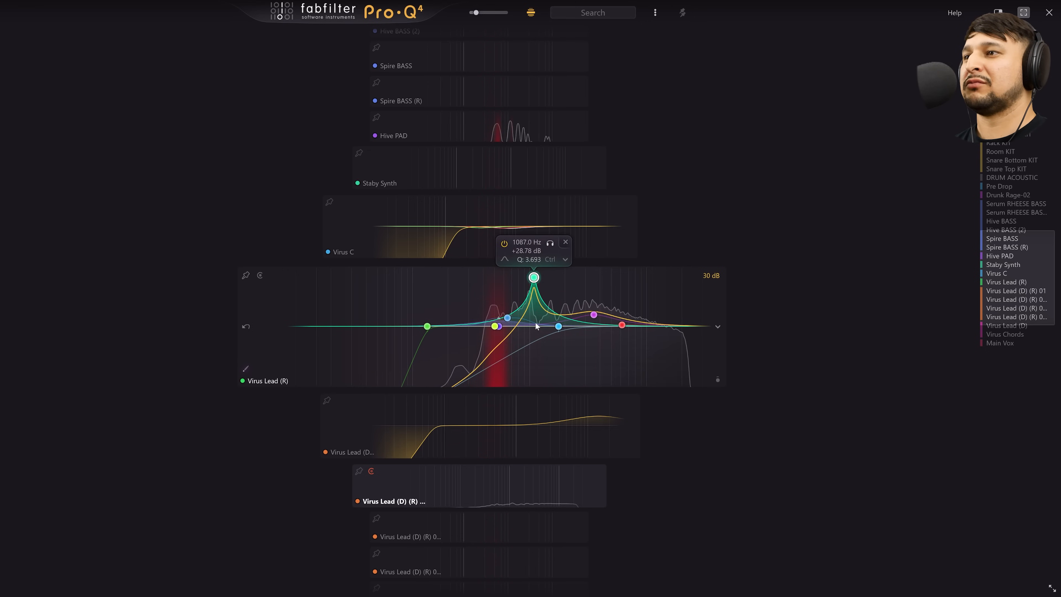
pyautogui.moveTo(536, 326); pyautogui.dragTo(542, 352)
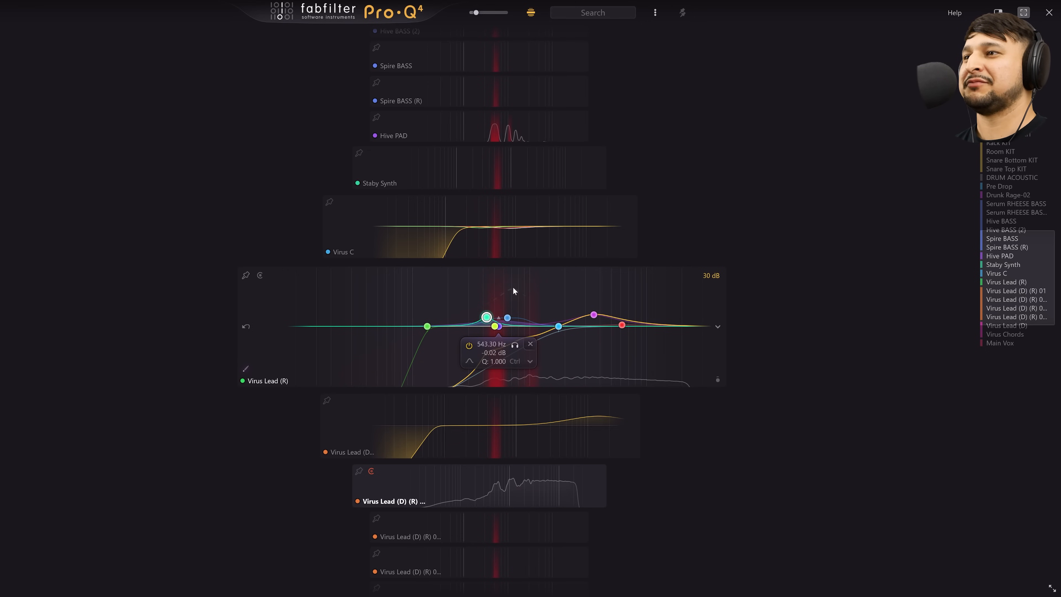
pyautogui.click(245, 327)
pyautogui.click(245, 327)
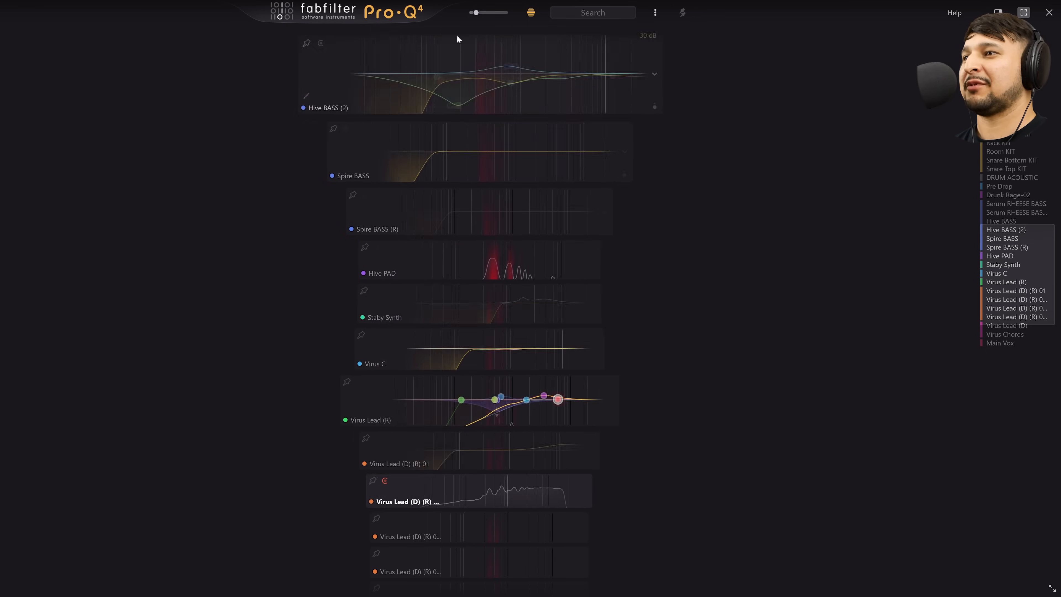
# Enlarge the instance displays in the Instance List and look through the tracks' EQ curves from Hive PAD to Main Vox
pyautogui.moveTo(477, 13); pyautogui.dragTo(495, 14)
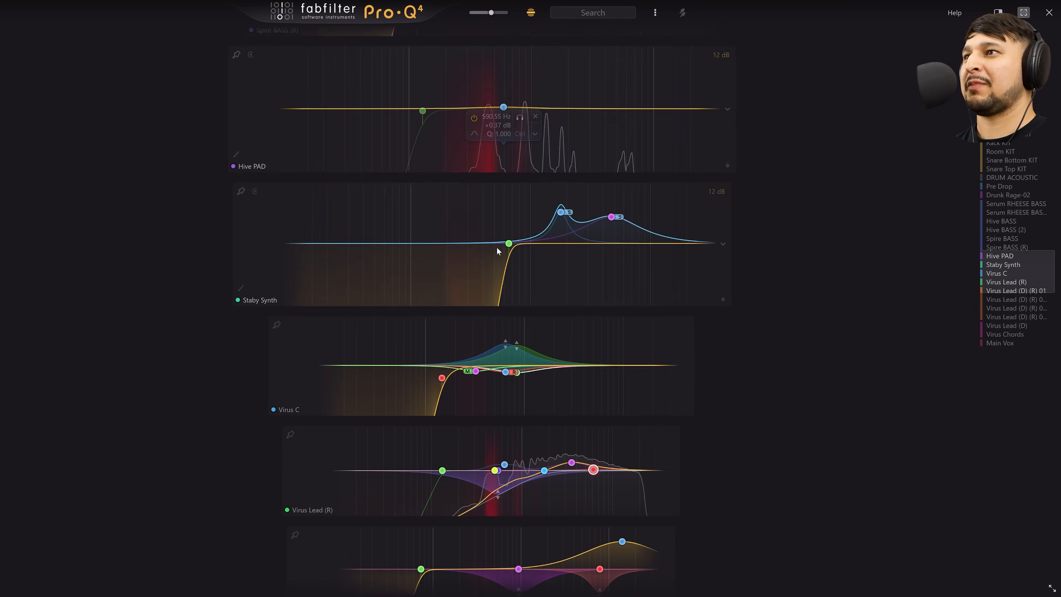
pyautogui.scroll(-5, 465, 586)
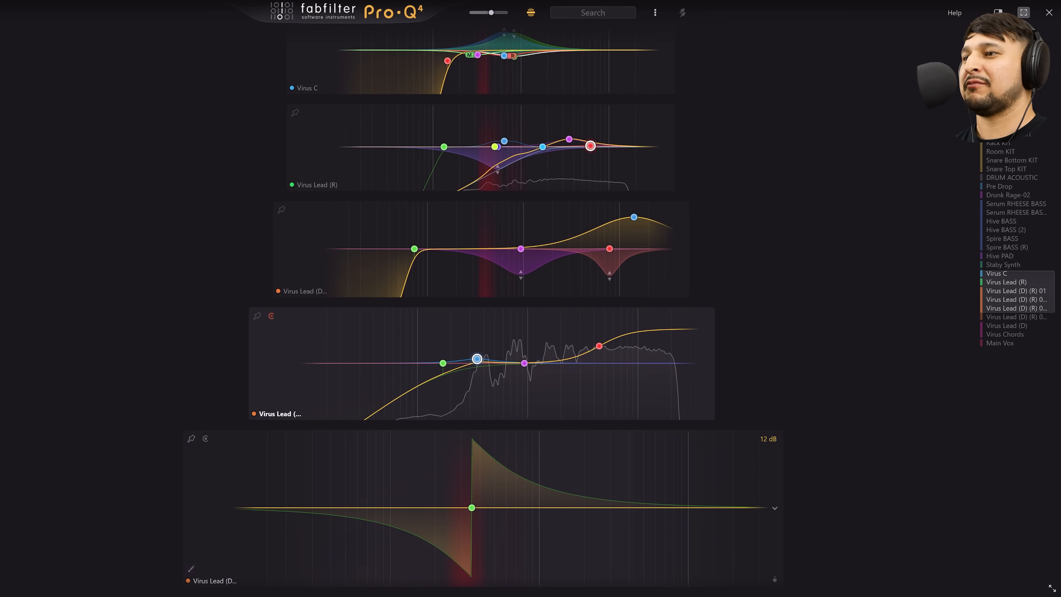
pyautogui.scroll(-3, 480, 310)
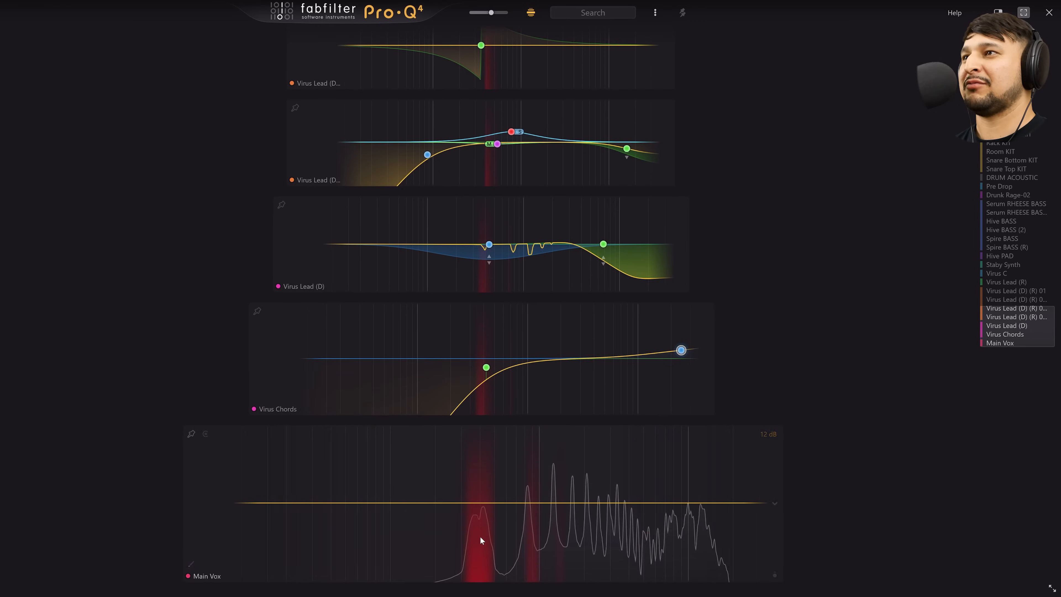
pyautogui.scroll(-2, 481, 538)
pyautogui.scroll(2, 497, 523)
pyautogui.scroll(1, 1011, 335)
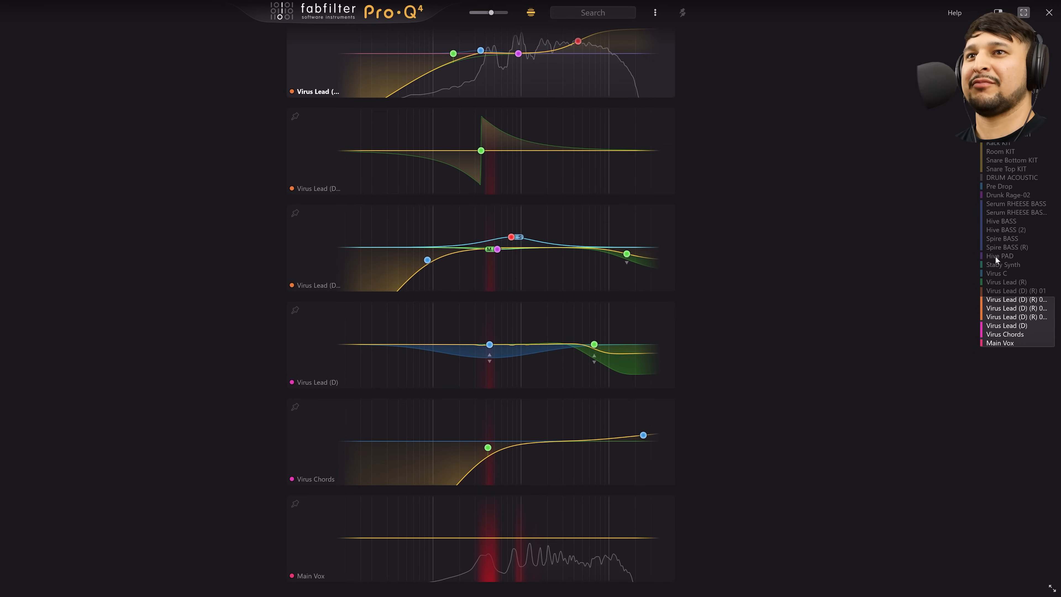
pyautogui.scroll(2, 994, 290)
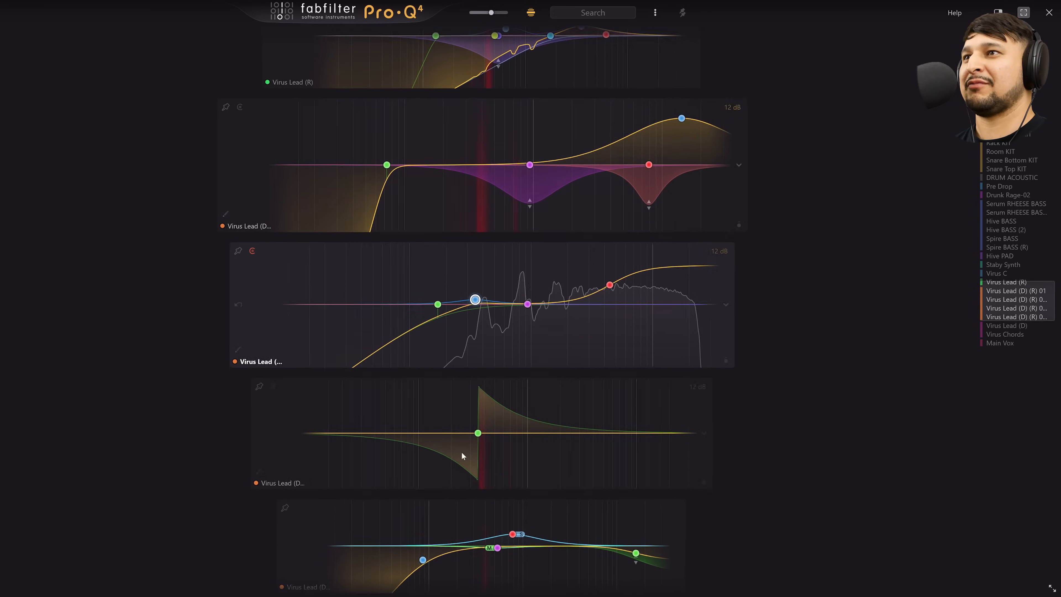
pyautogui.scroll(-1, 472, 522)
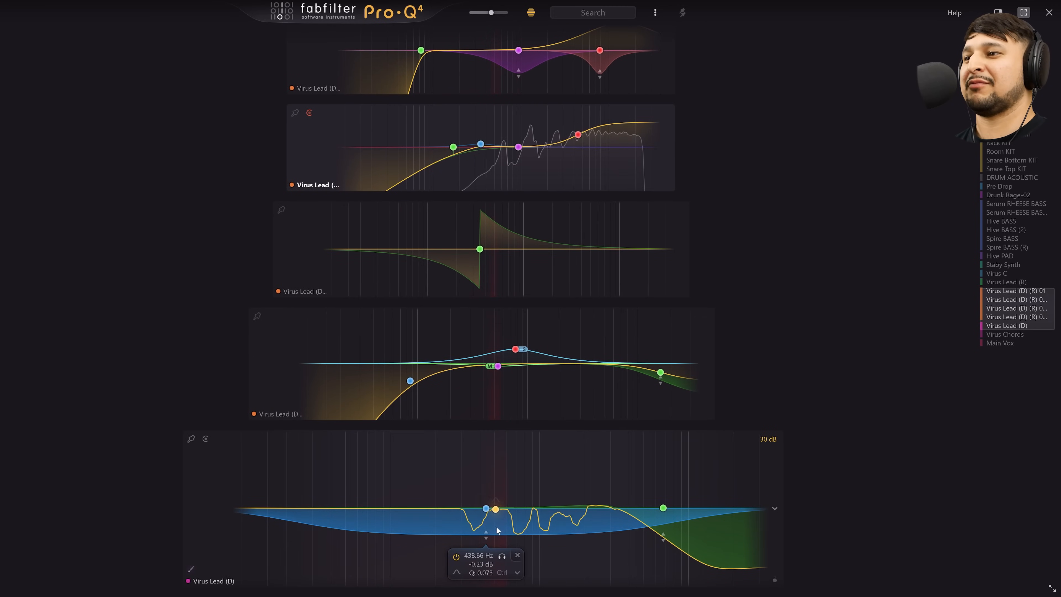
# On Virus Lead (R), undo the remaining trial change, reduce the 543 Hz band's dynamic range and move the high bell to 2253.6 Hz at +6.44 dB
pyautogui.scroll(2, 505, 161)
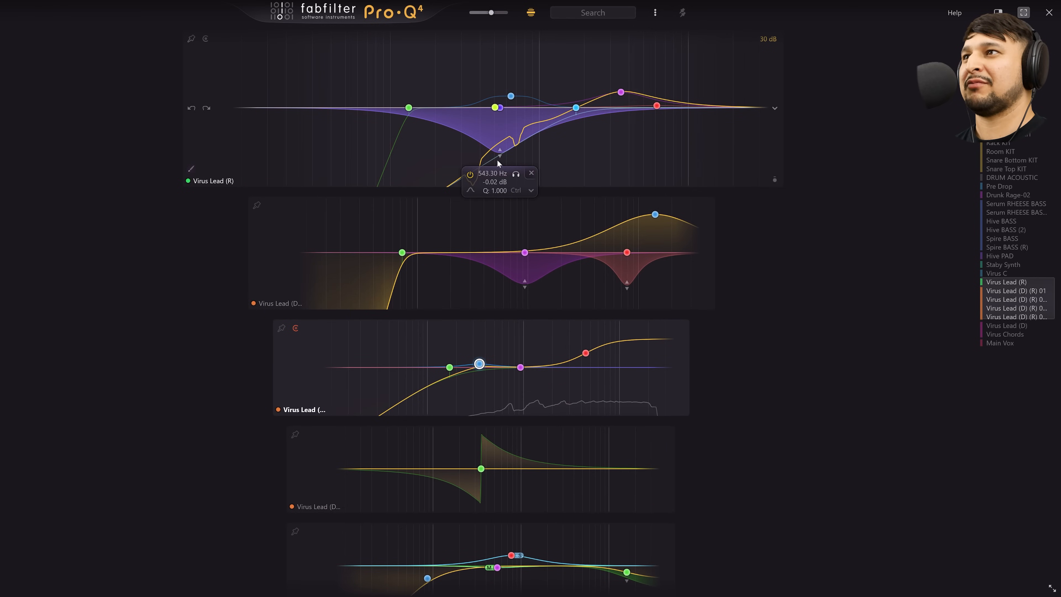
pyautogui.click(191, 108)
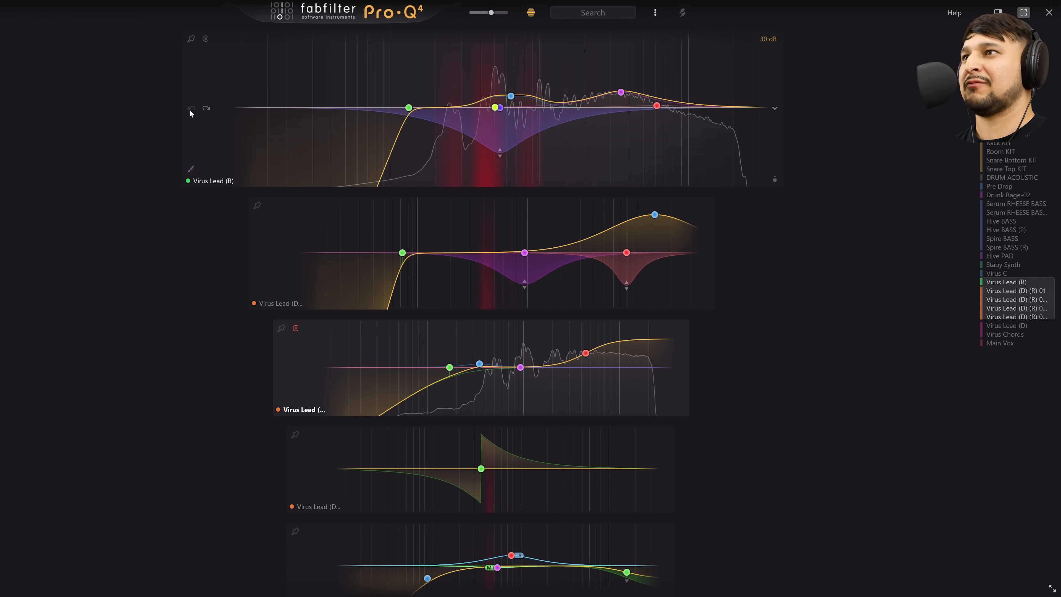
pyautogui.moveTo(493, 152); pyautogui.dragTo(501, 116)
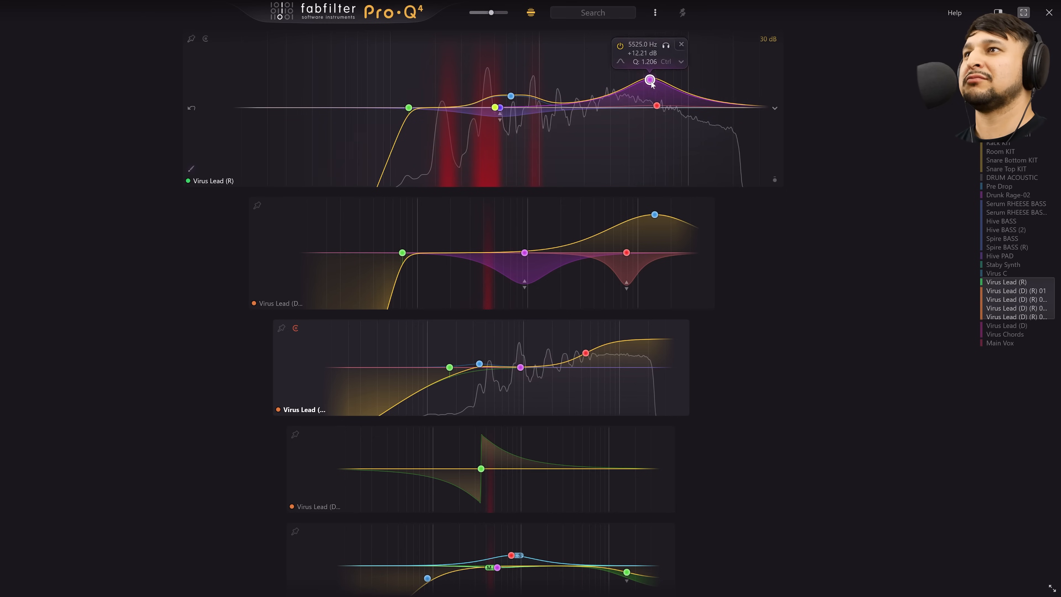
pyautogui.moveTo(652, 83); pyautogui.dragTo(595, 94)
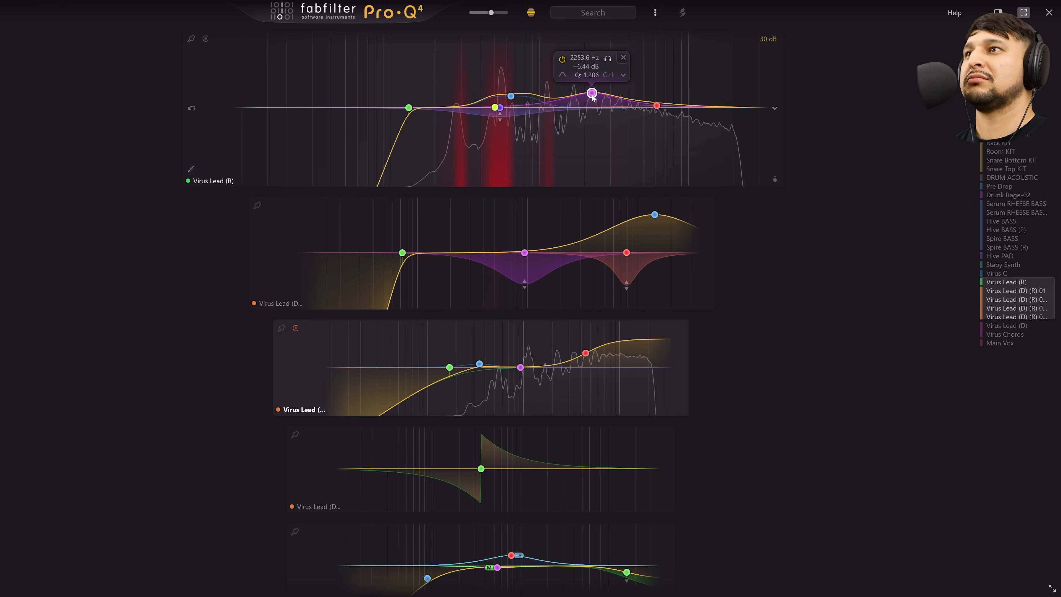
# Move the high shelf on the Virus Lead (D) (R) 01 (2) instance to about 3024 Hz at +10.64 dB
pyautogui.scroll(-2, 481, 162)
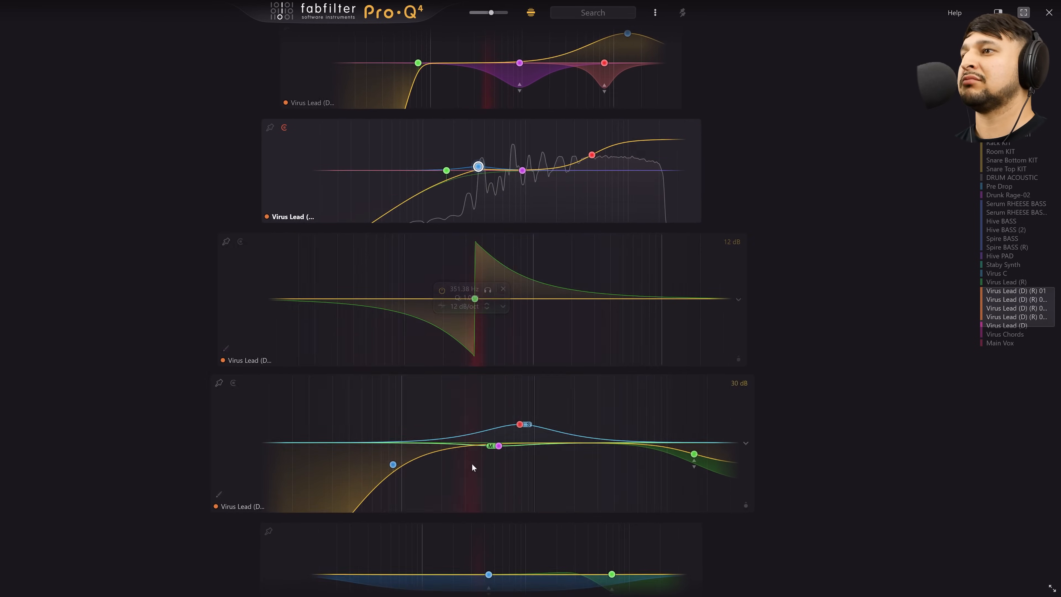
pyautogui.scroll(5, 481, 516)
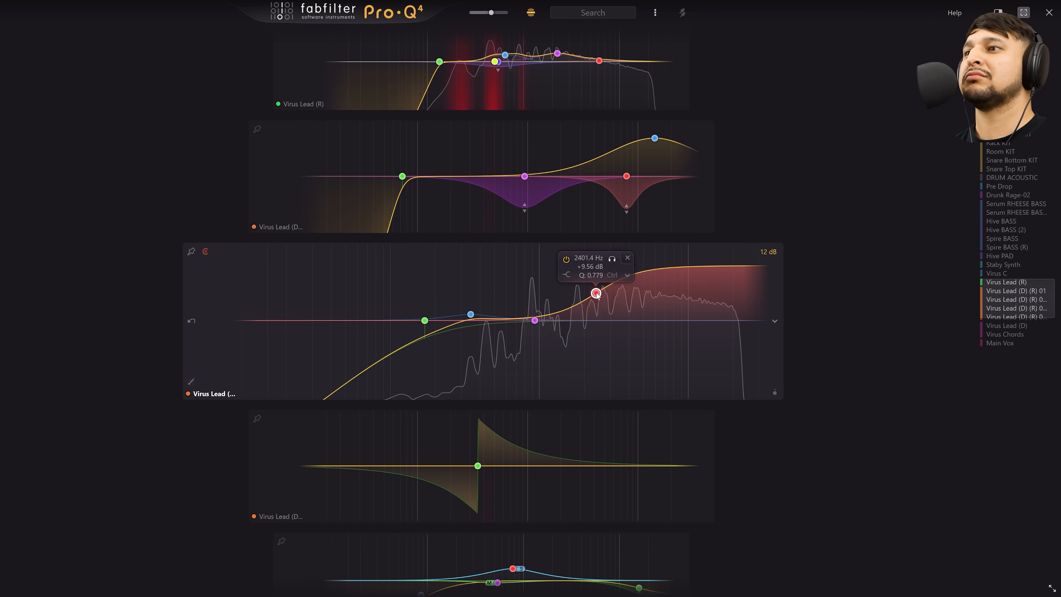
pyautogui.moveTo(597, 294); pyautogui.dragTo(613, 289)
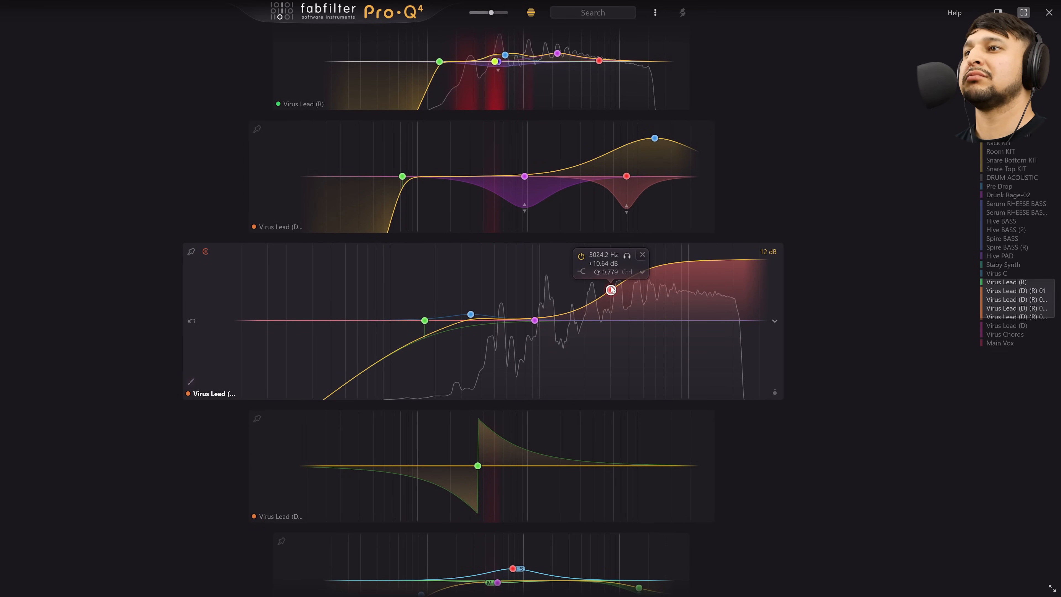
# Move the blue dynamic bell on the Virus C instance to about 446 Hz at -3.32 dB
pyautogui.scroll(2, 534, 155)
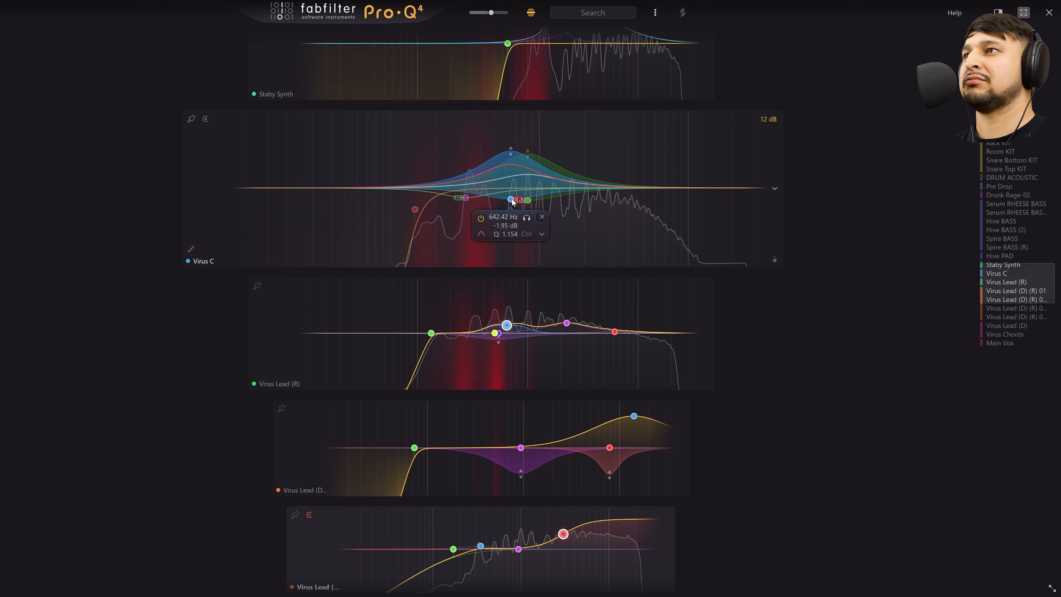
pyautogui.moveTo(512, 200); pyautogui.dragTo(488, 207)
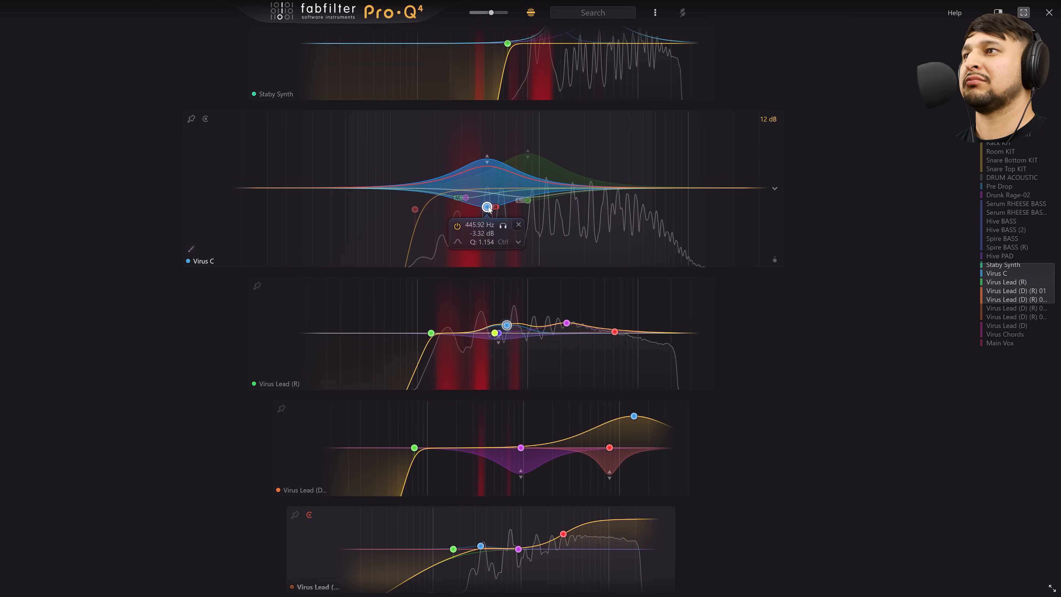
pyautogui.scroll(5, 632, 87)
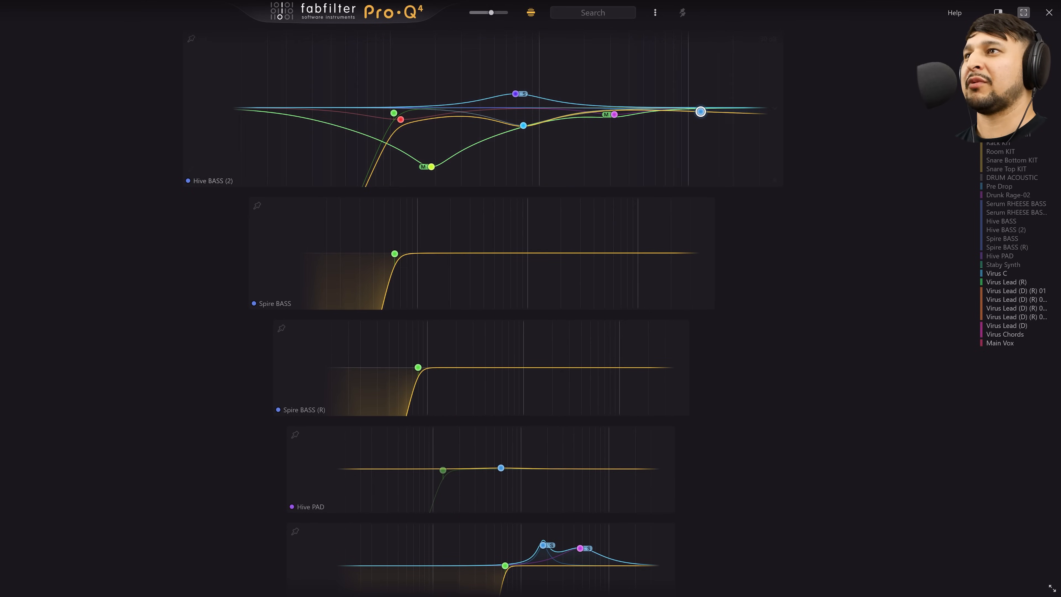
# Close the Instance List, leave full-screen mode and close the Virus Lead plug-in window
pyautogui.click(1049, 14)
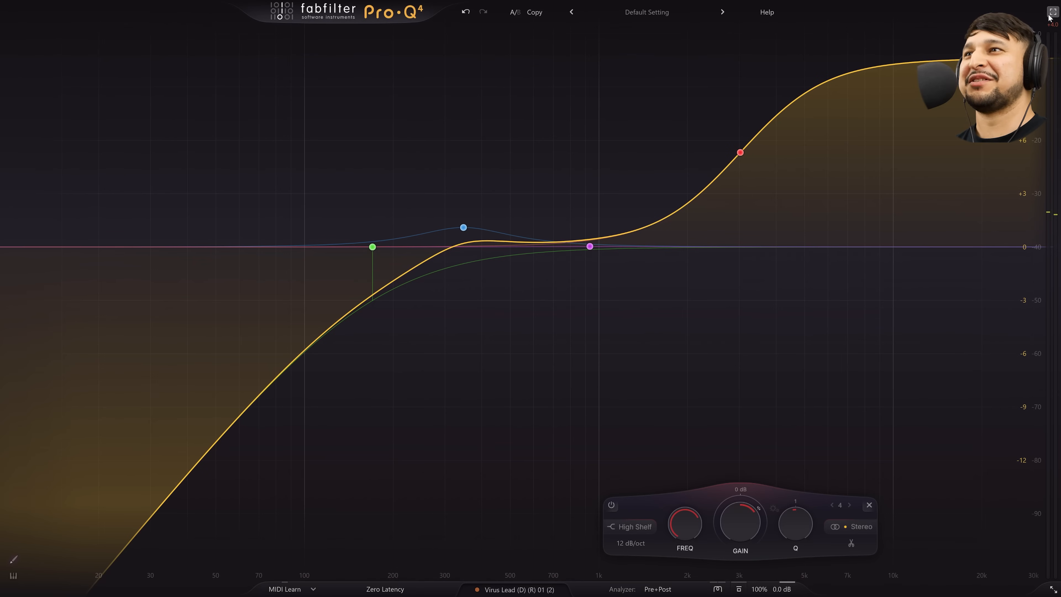
pyautogui.click(1044, 13)
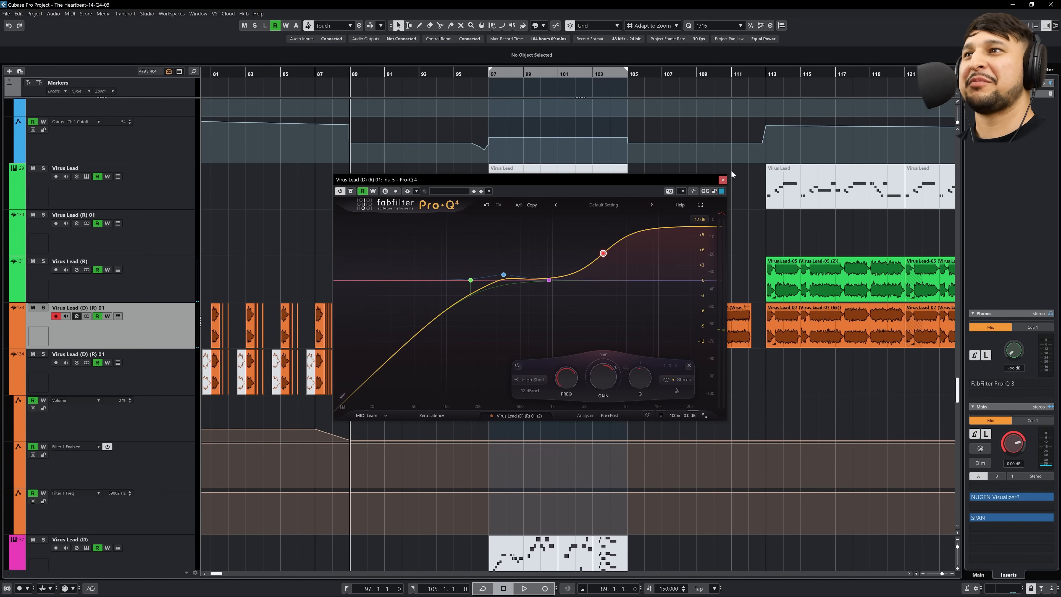
pyautogui.click(722, 180)
# Look through the Cubase project's tracks and locate the acoustic drum kit tracks and their DRUM ACOUSTIC group
pyautogui.scroll(-5, 656, 346)
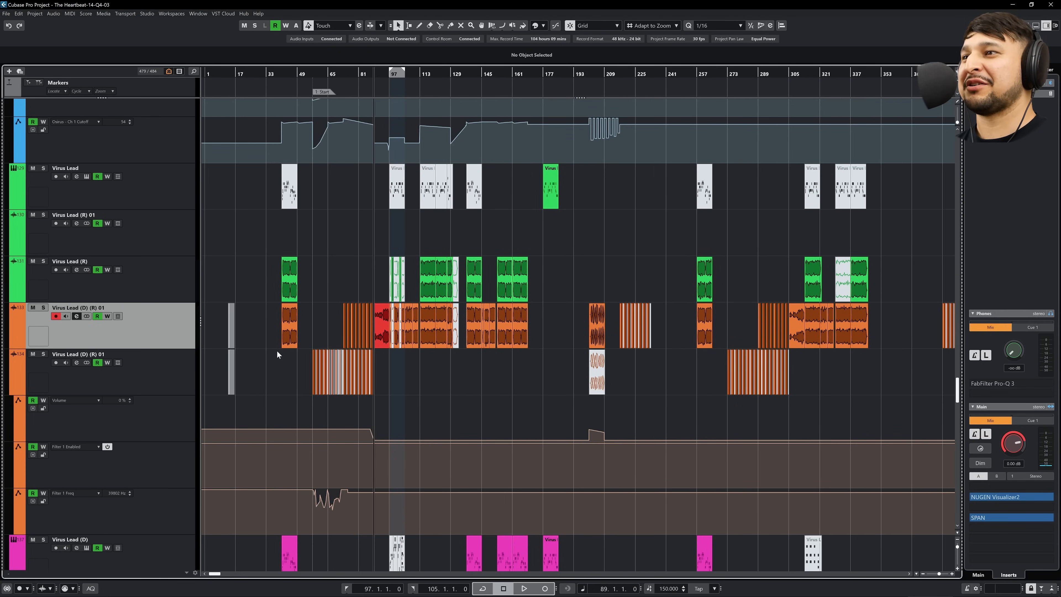
pyautogui.scroll(3, 293, 343)
pyautogui.scroll(10, 347, 320)
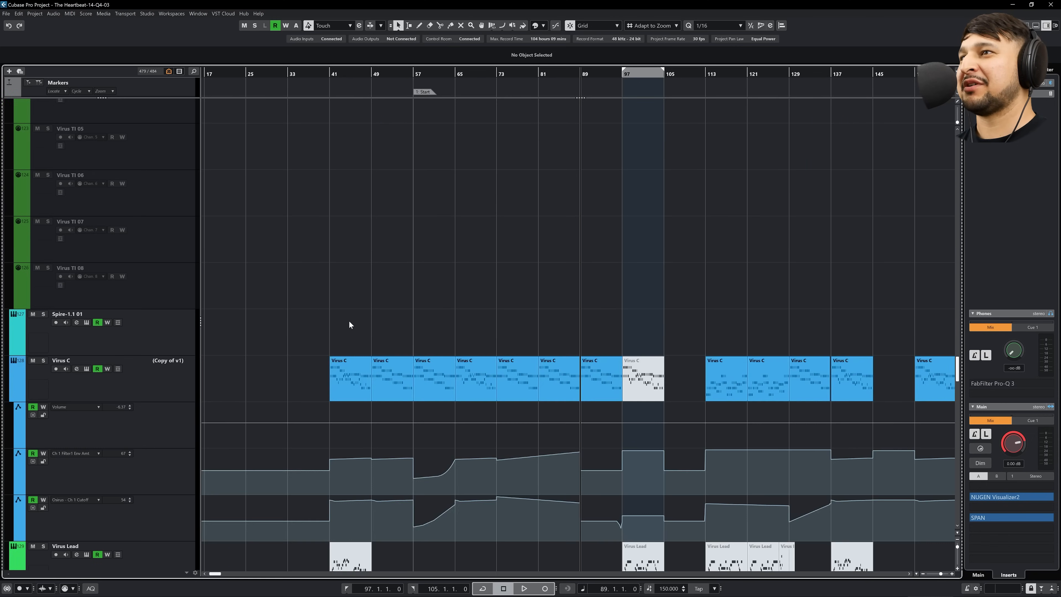
pyautogui.scroll(-20, 349, 324)
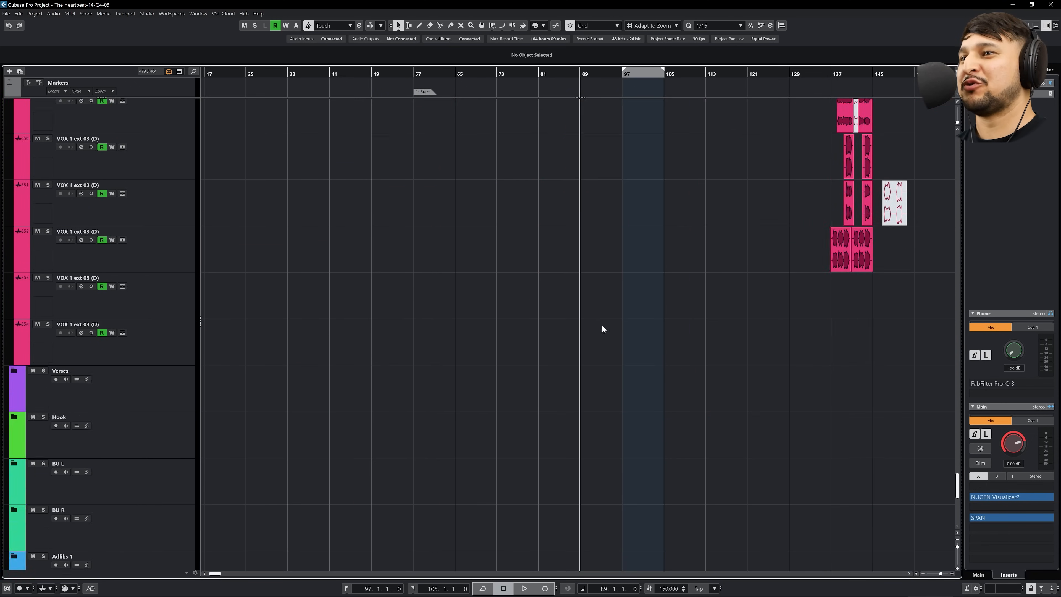
pyautogui.scroll(20, 603, 310)
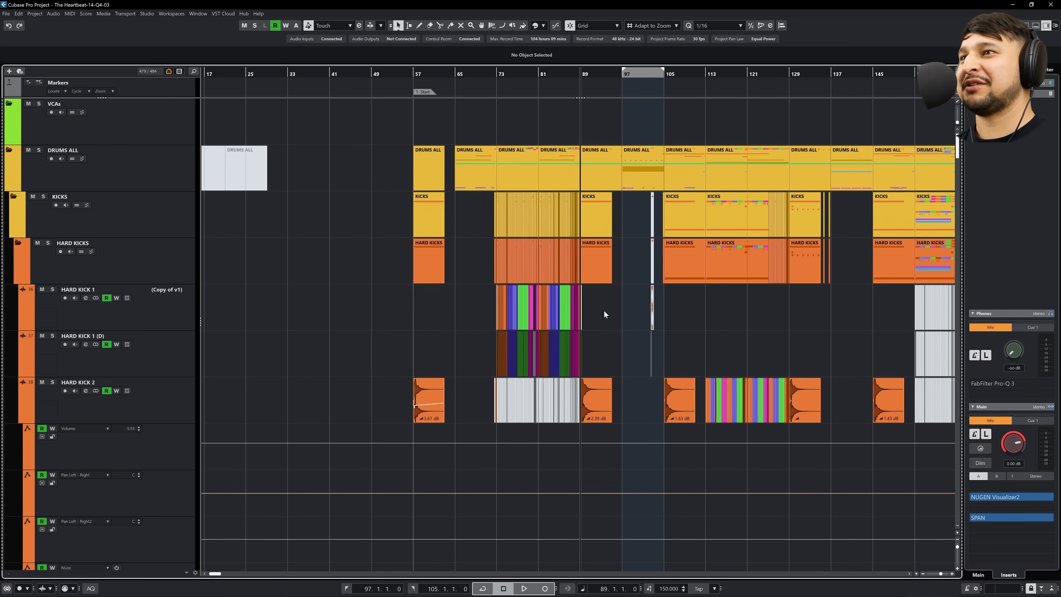
pyautogui.scroll(-20, 604, 310)
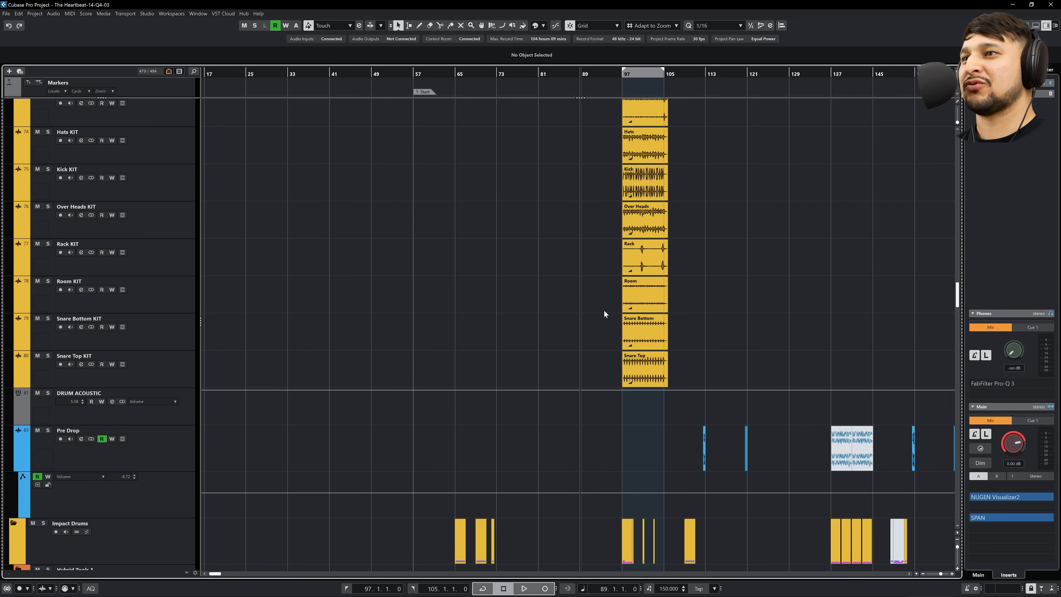
pyautogui.scroll(-2, 604, 309)
pyautogui.scroll(4, 637, 309)
pyautogui.hscroll(3, 637, 310)
pyautogui.scroll(5, 495, 311)
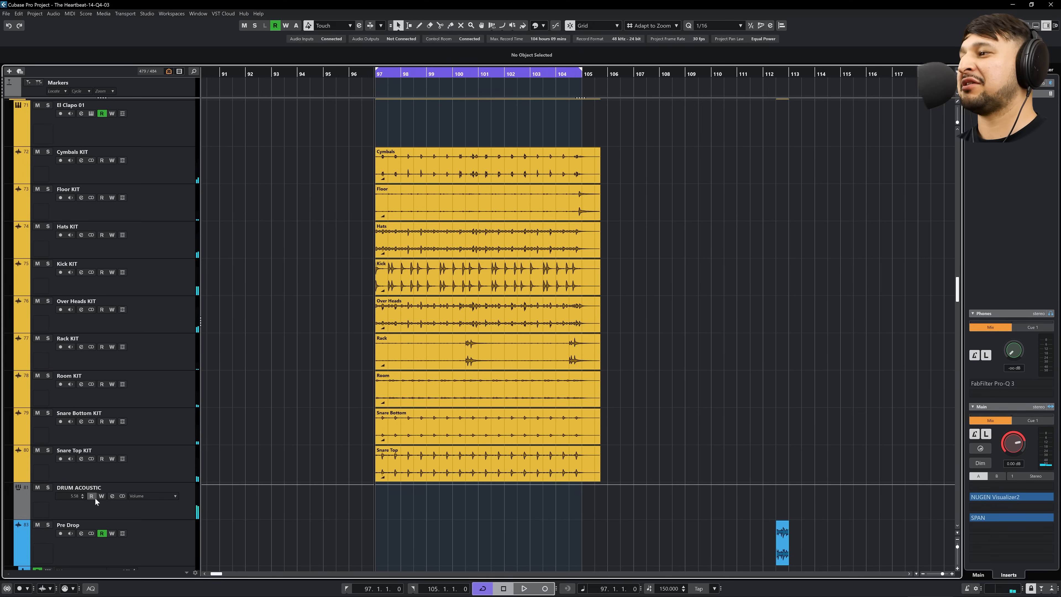
pyautogui.scroll(-15, 313, 380)
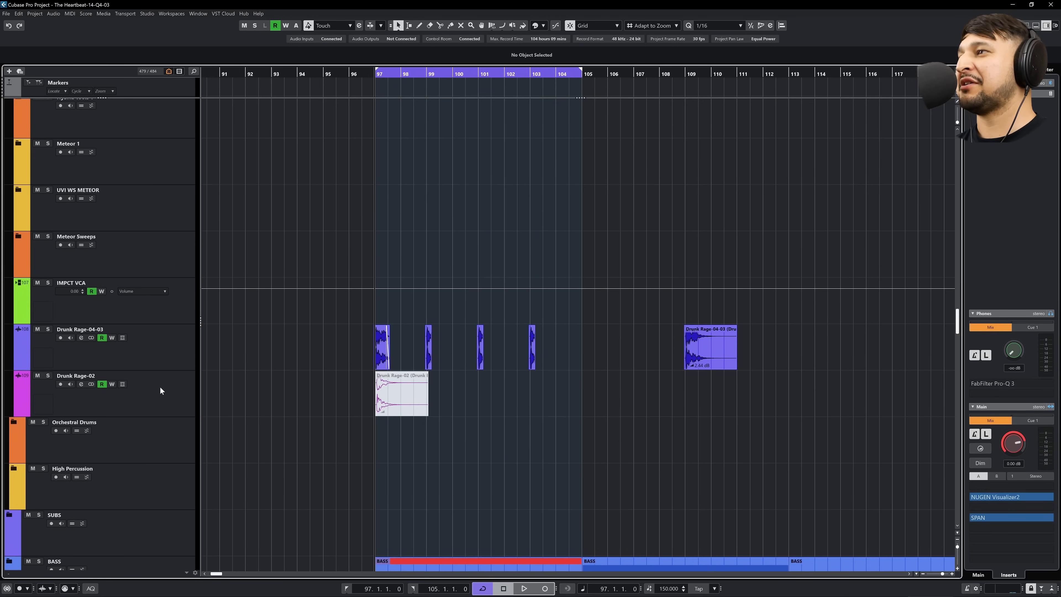
pyautogui.scroll(6, 160, 387)
# Open the DRUM ACOUSTIC group's channel settings and show its Pro-Q 4 insert
pyautogui.click(104, 221)
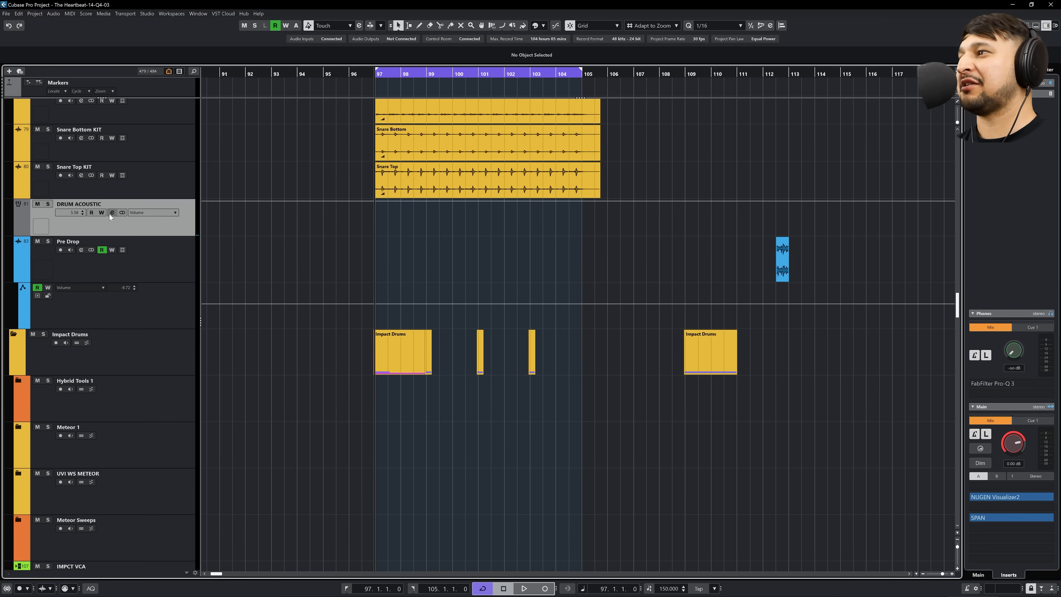
pyautogui.click(110, 214)
pyautogui.click(223, 193)
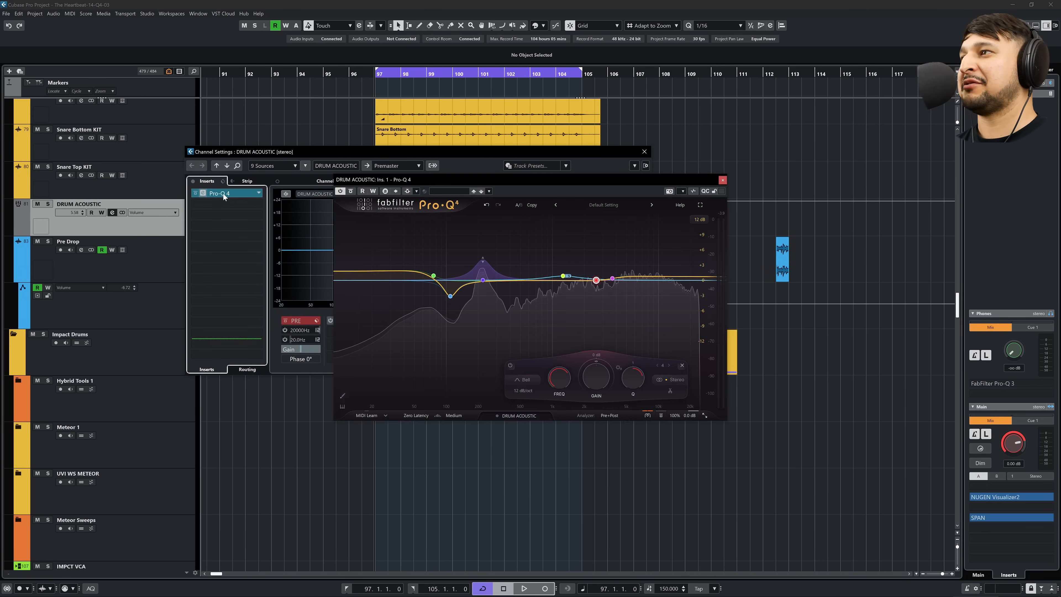
pyautogui.click(223, 192)
pyautogui.click(223, 191)
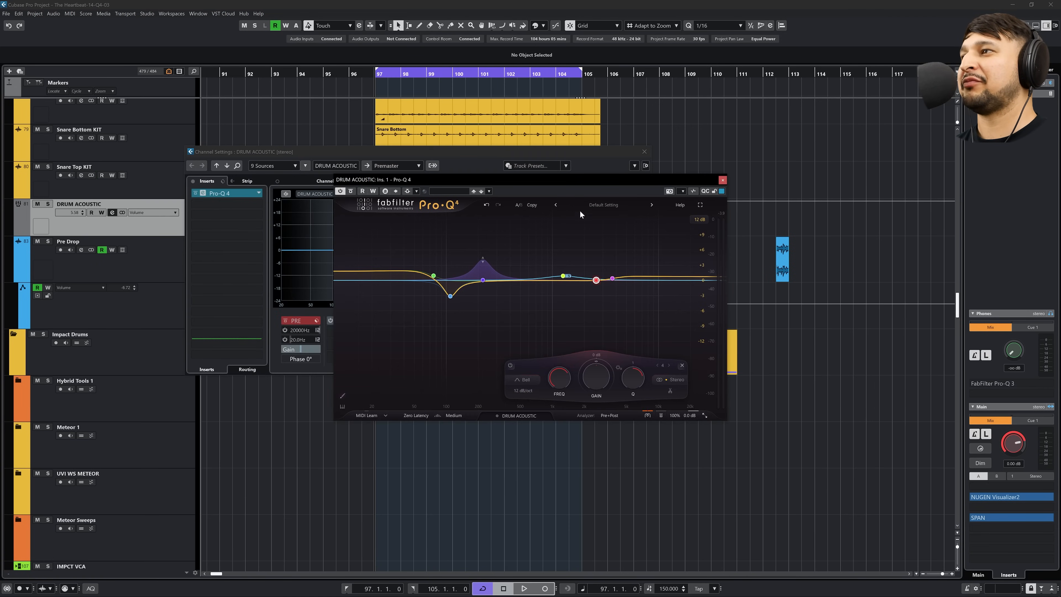
# Show the DRUM ACOUSTIC EQ full screen, start playback and open the Instance List at the acoustic kit tracks
pyautogui.click(696, 206)
pyautogui.press('space')
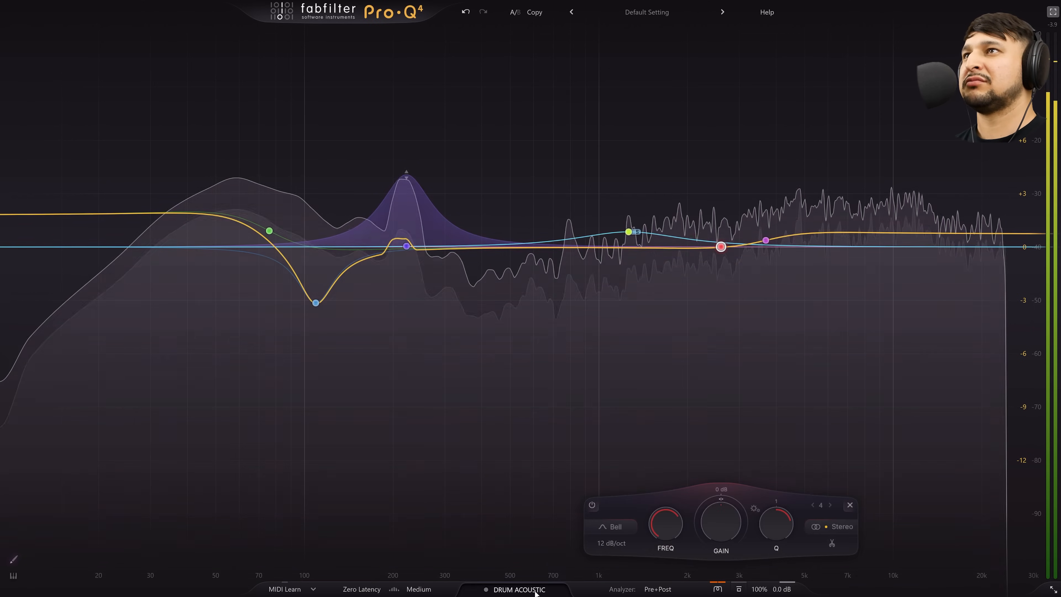
pyautogui.click(536, 592)
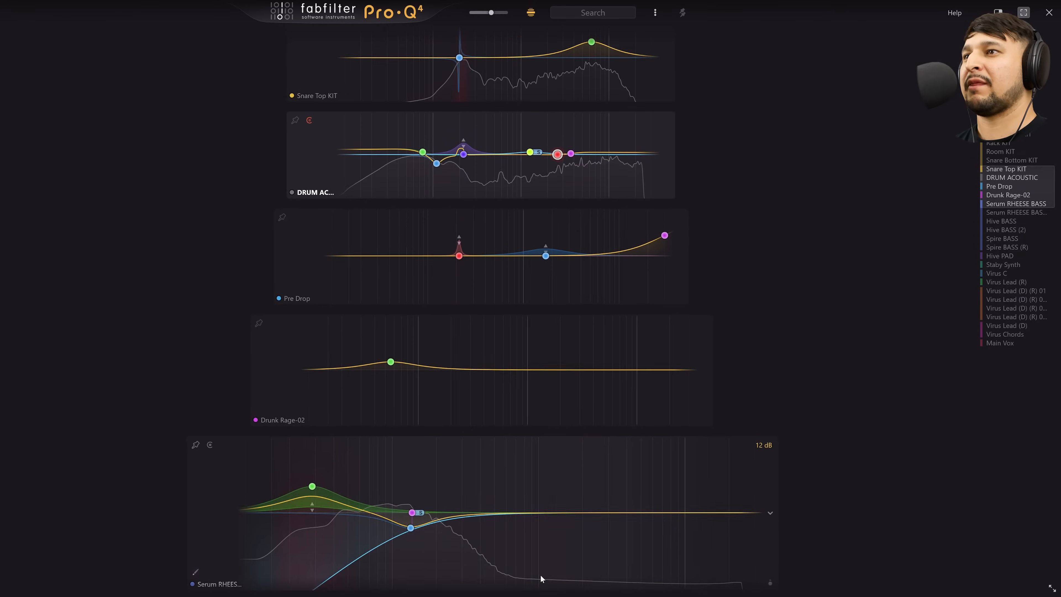
pyautogui.scroll(3, 643, 530)
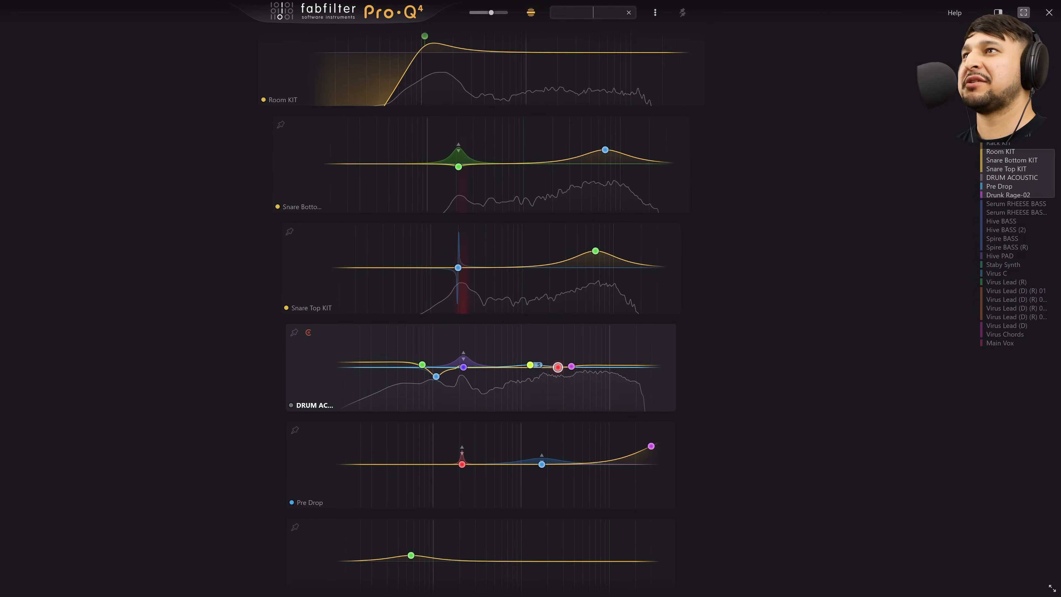
# Filter the Instance List by KIT and look through the acoustic drum kit EQs down to the snare tracks
pyautogui.write('KIT')
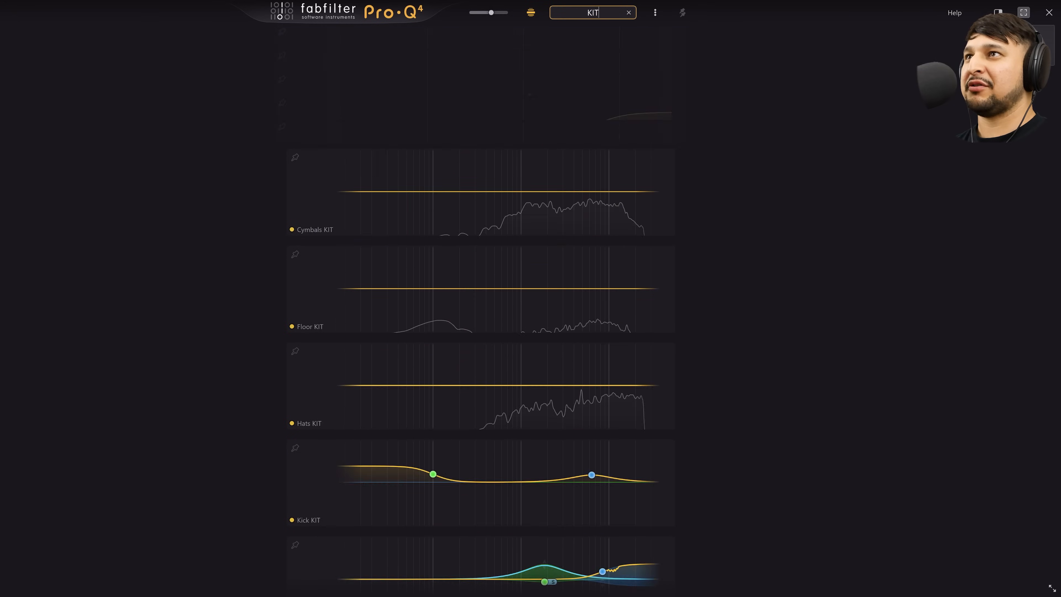
pyautogui.scroll(-3, 539, 398)
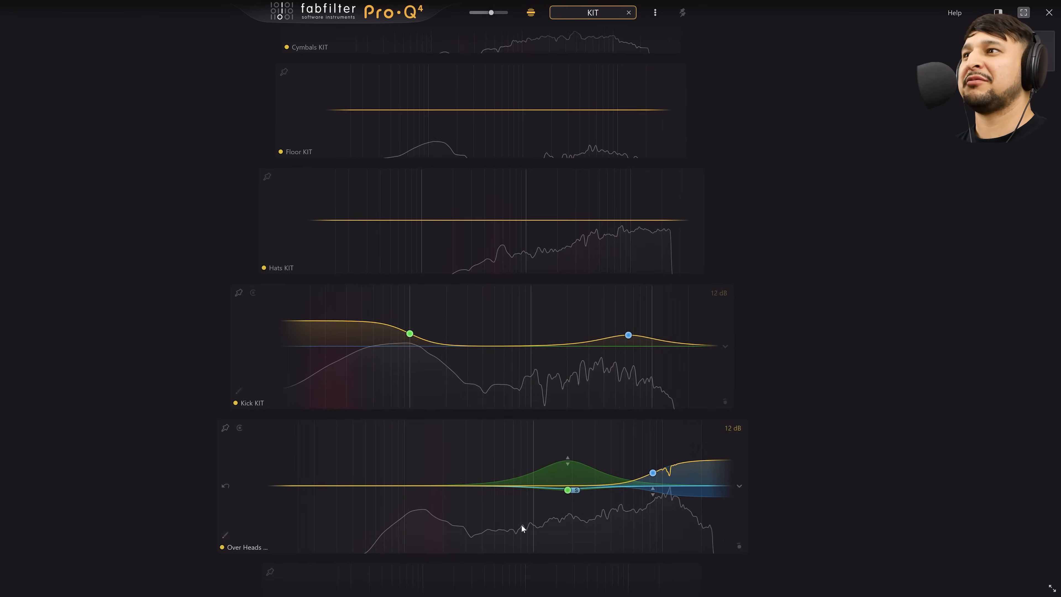
pyautogui.scroll(-2, 511, 584)
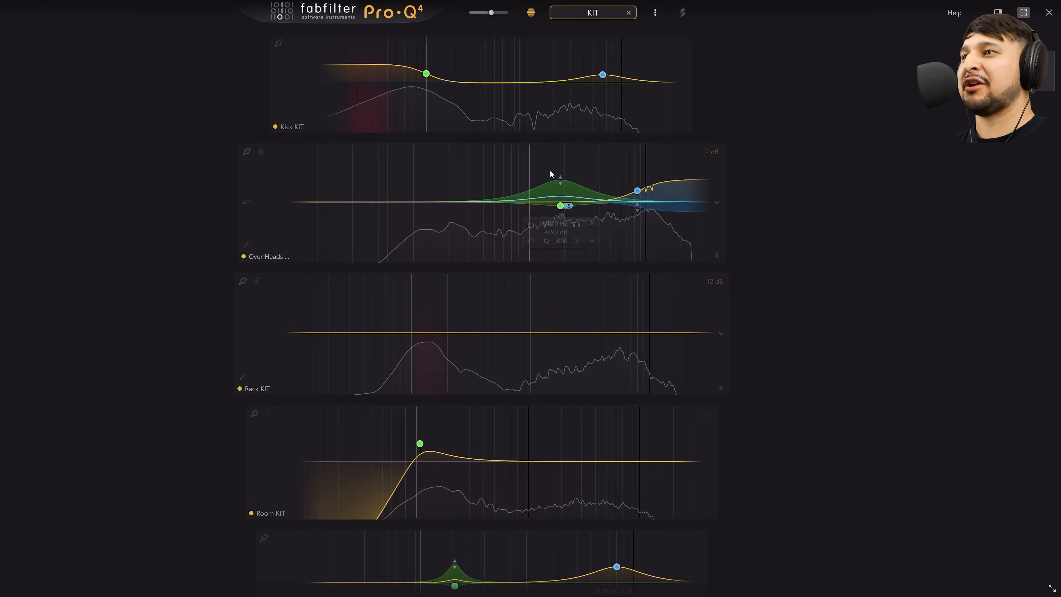
pyautogui.scroll(-3, 519, 562)
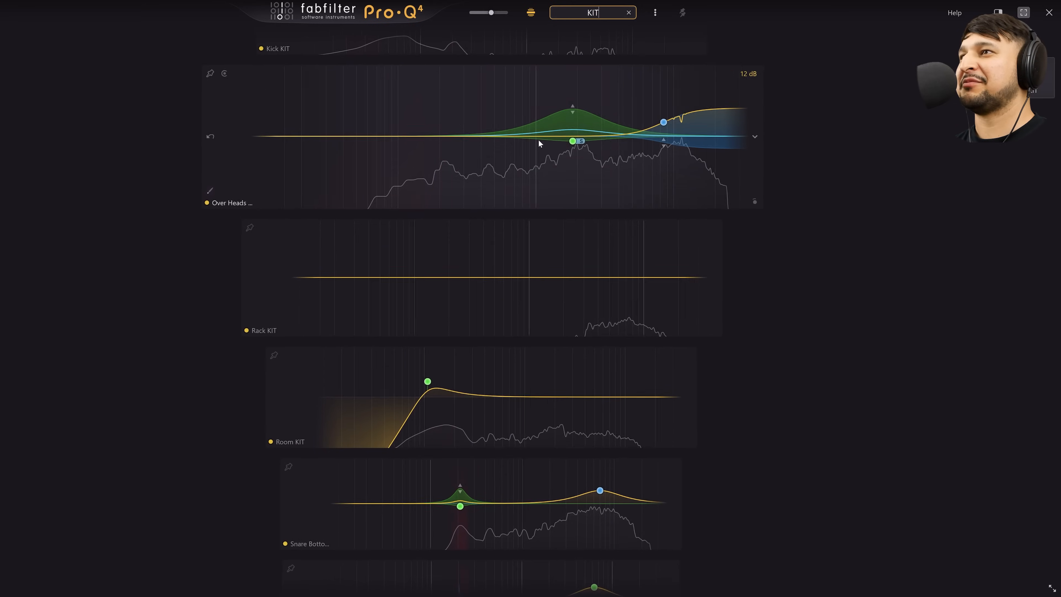
# Add a low cut at about 192 Hz with a Q of about 2.6 to the Over Heads KIT EQ and stop playback
pyautogui.moveTo(329, 215); pyautogui.dragTo(432, 112)
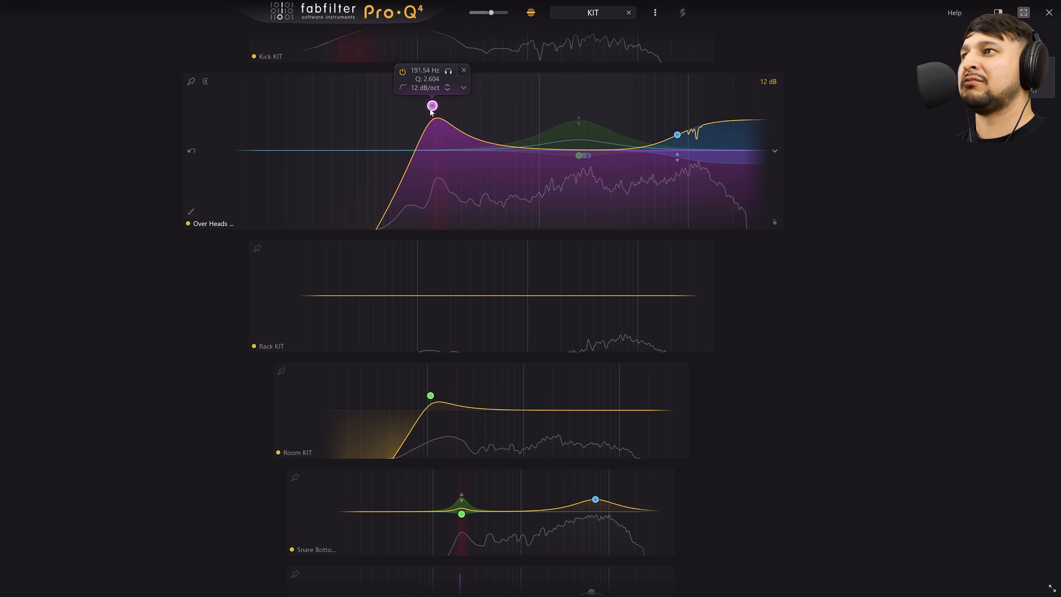
pyautogui.press('space')
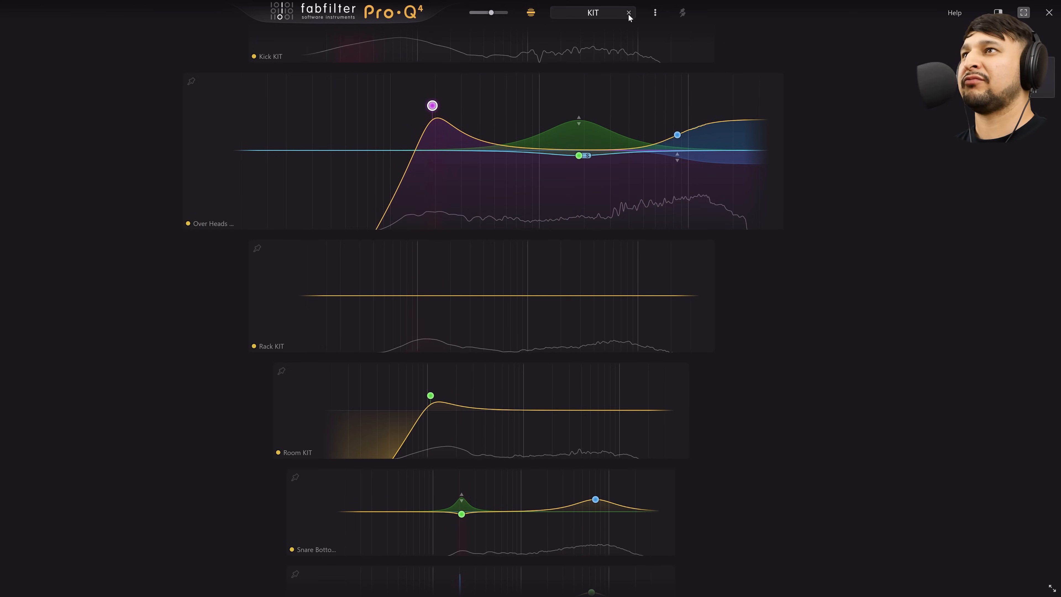
pyautogui.click(588, 52)
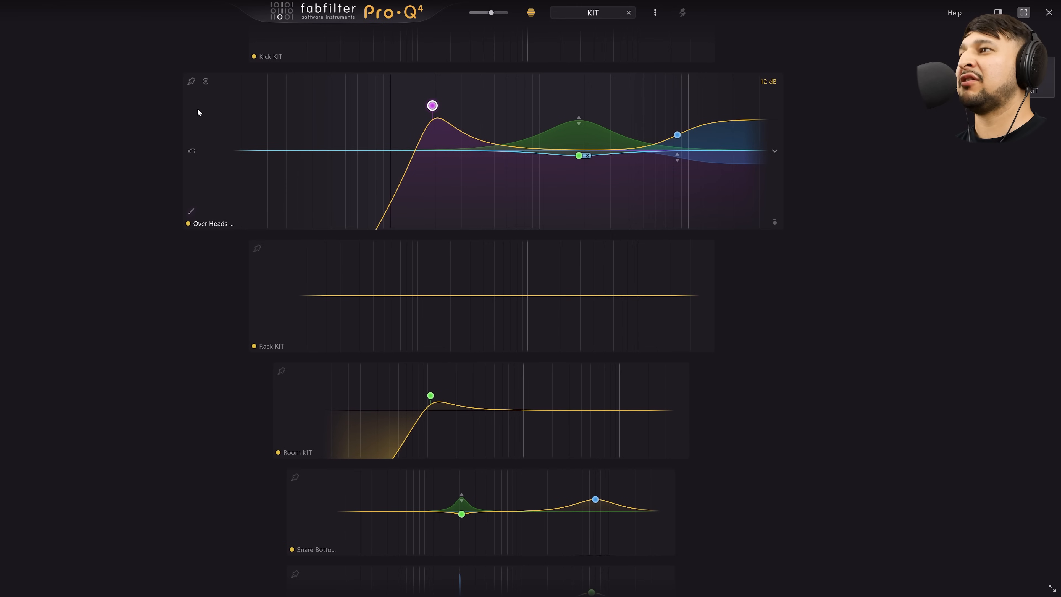
# Turn off the list's magnification and pin all KIT instances from Cymbals to Snare Top
pyautogui.click(193, 84)
pyautogui.click(531, 12)
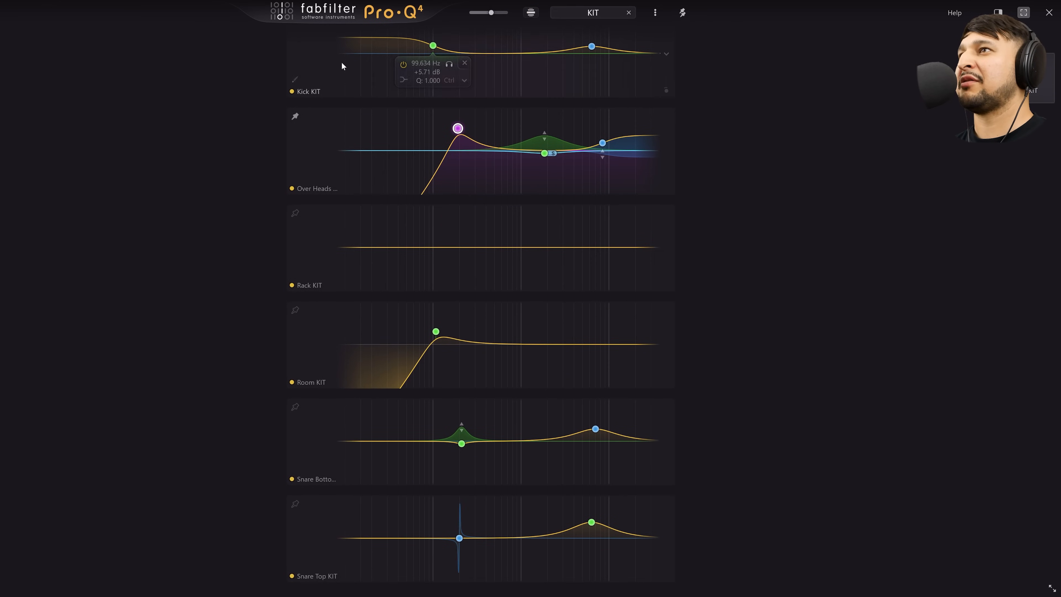
pyautogui.scroll(2, 296, 68)
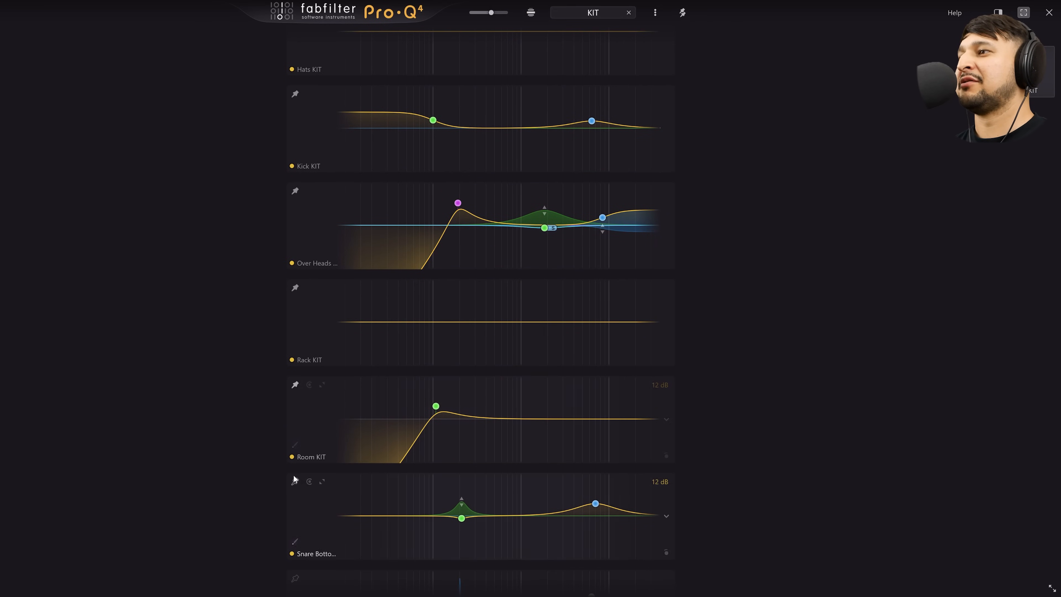
pyautogui.scroll(-2, 287, 502)
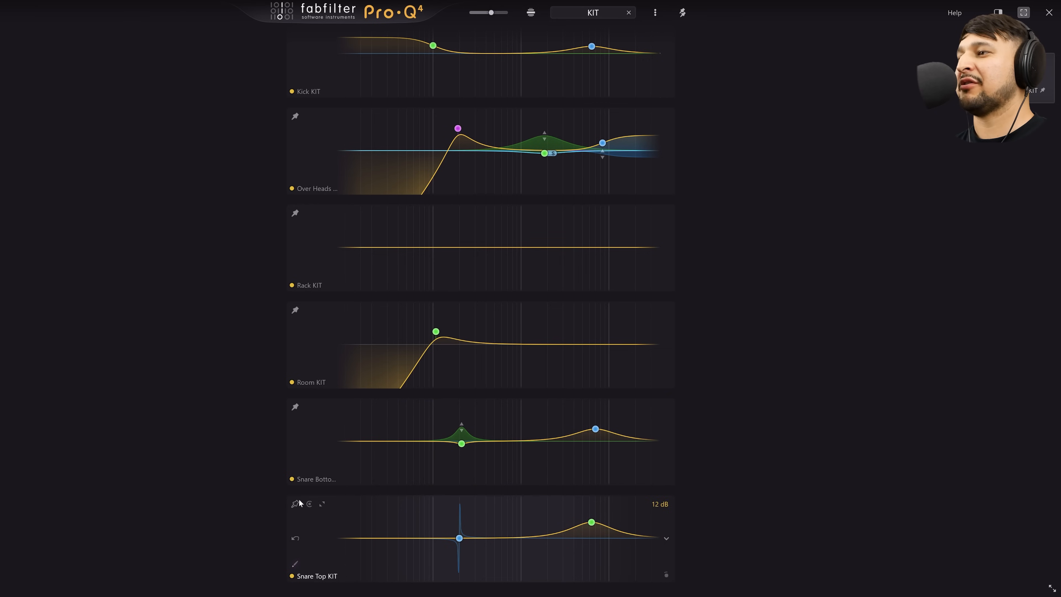
pyautogui.scroll(6, 313, 104)
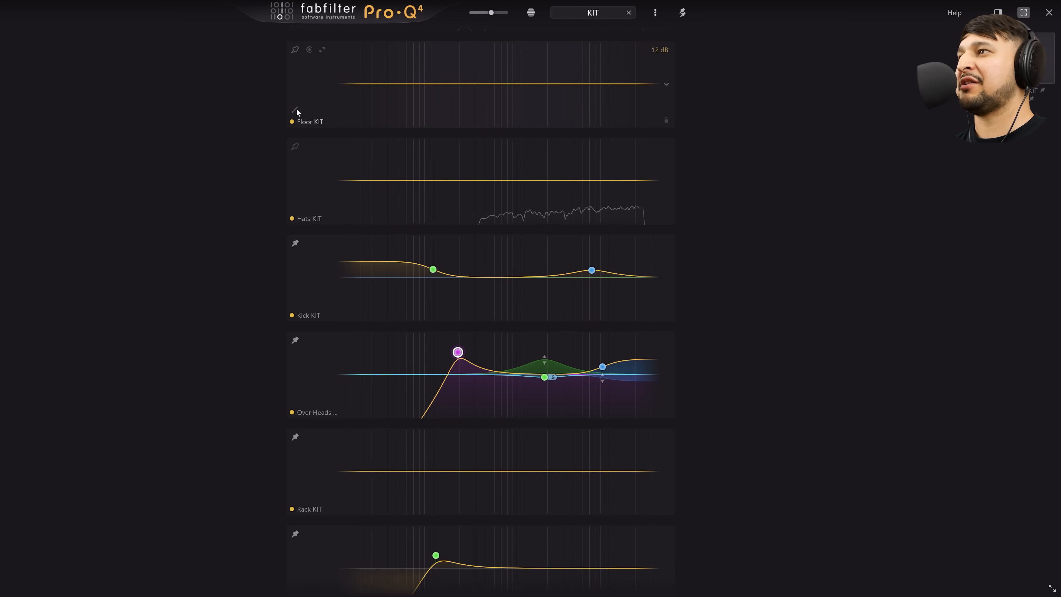
pyautogui.scroll(2, 405, 145)
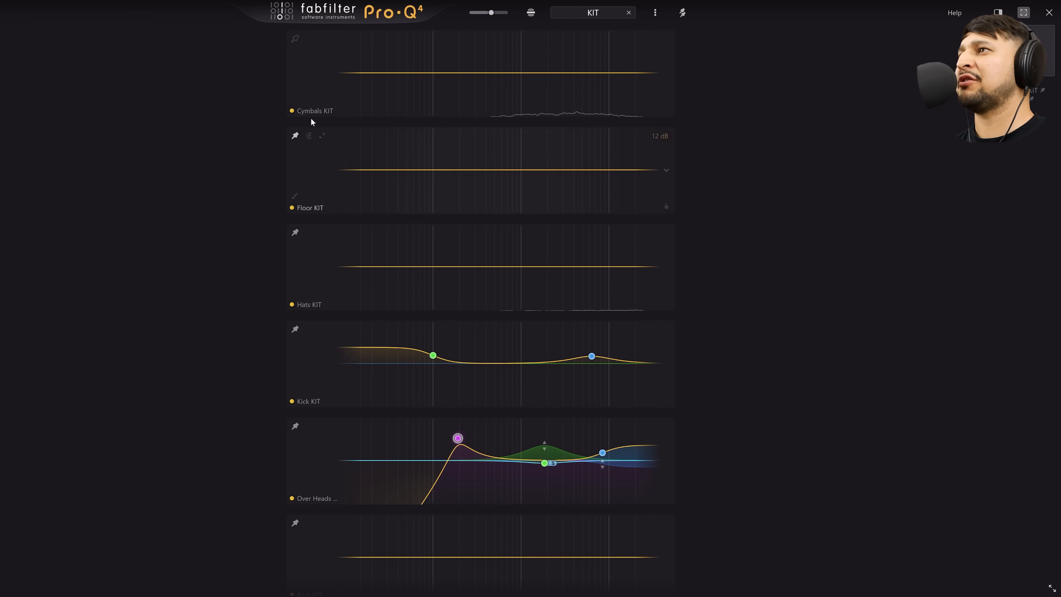
pyautogui.scroll(-8, 424, 163)
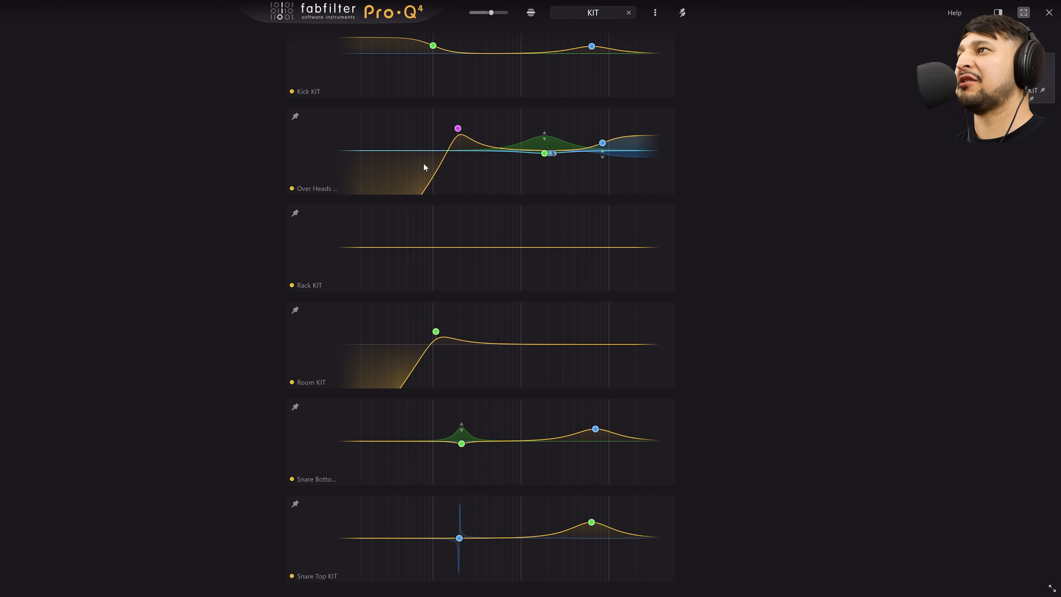
# Clear the KIT filter and pin the Virus C, Virus Lead (R) and Virus Lead (D) (R) 01 instances
pyautogui.click(628, 13)
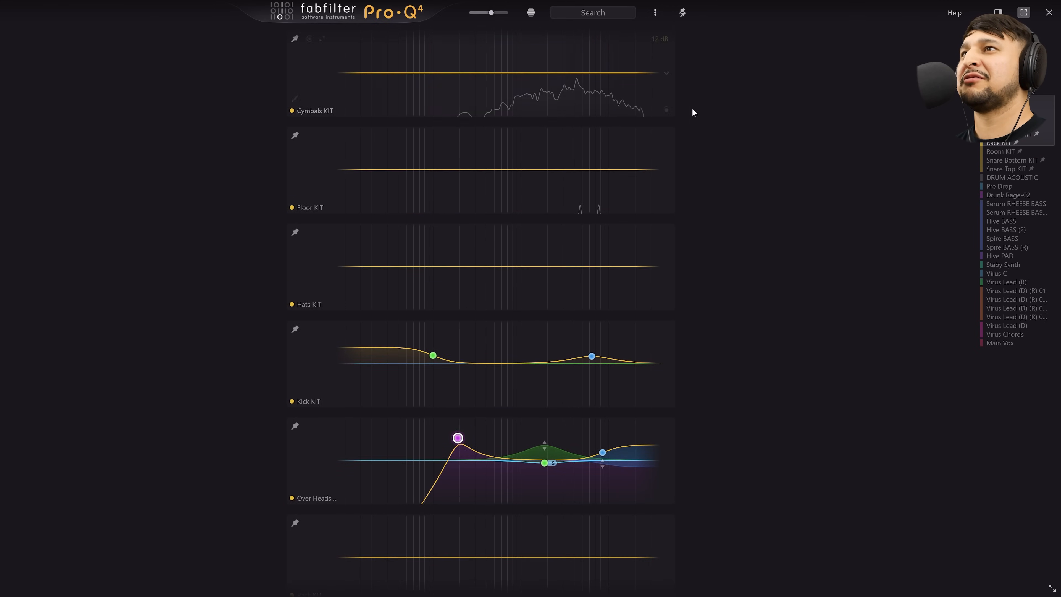
pyautogui.moveTo(1003, 200); pyautogui.dragTo(998, 262)
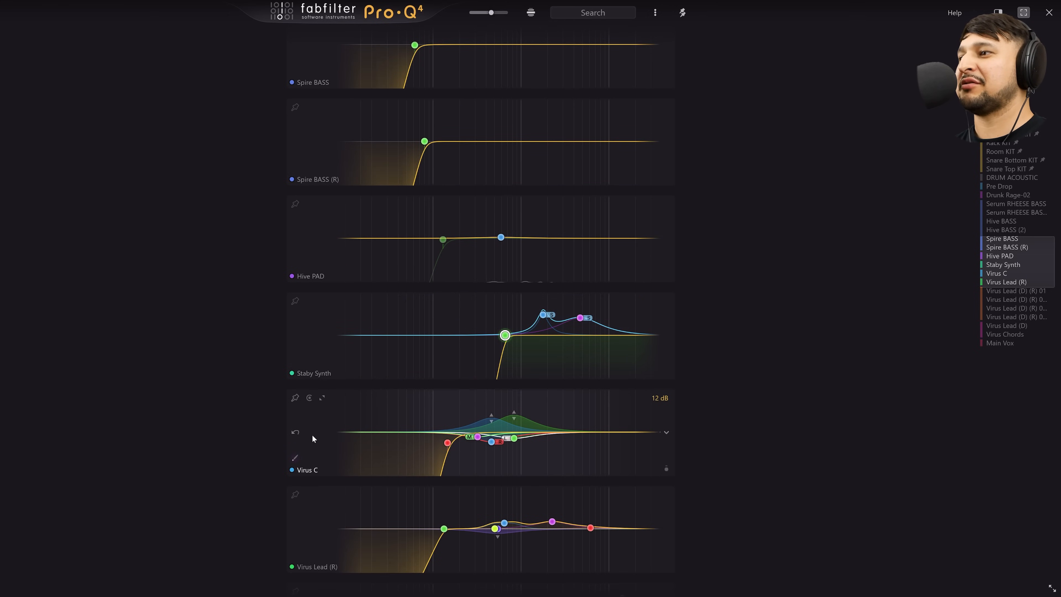
pyautogui.scroll(-3, 288, 401)
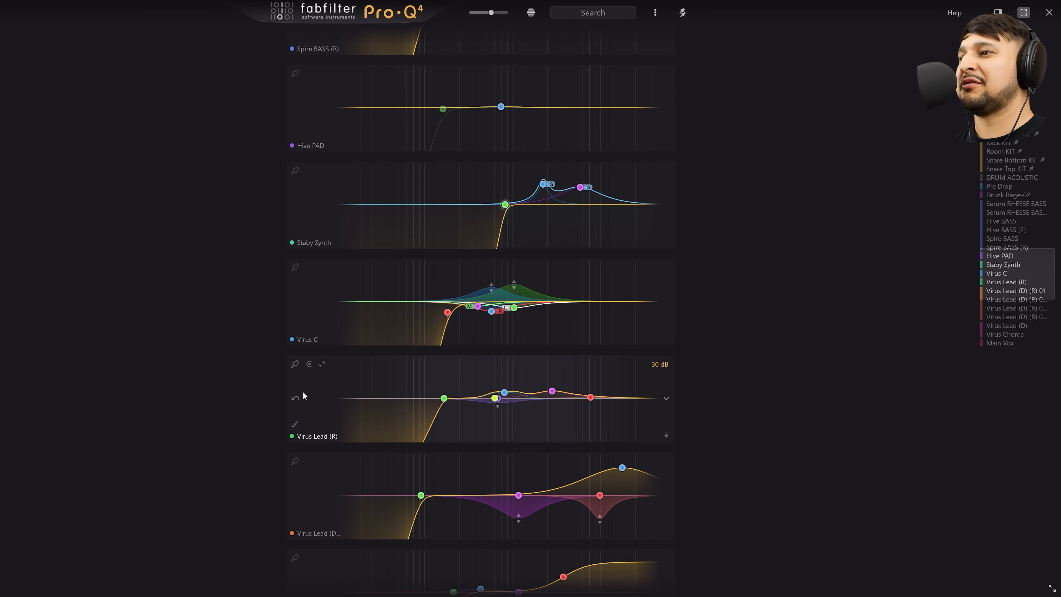
pyautogui.click(295, 460)
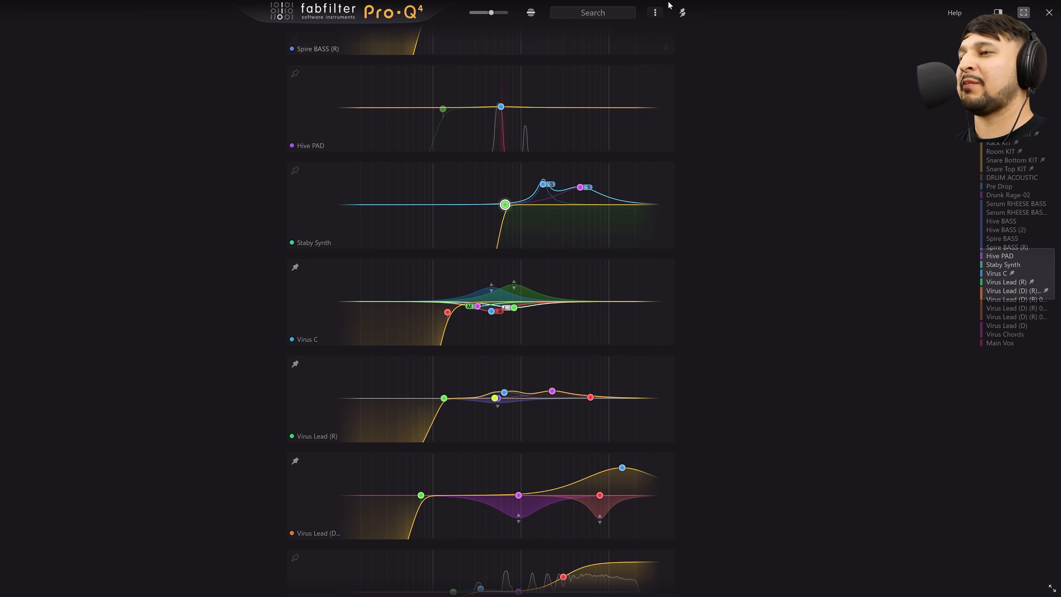
# Show only the pinned instances and examine the drum kit and Virus EQs together during playback
pyautogui.click(681, 13)
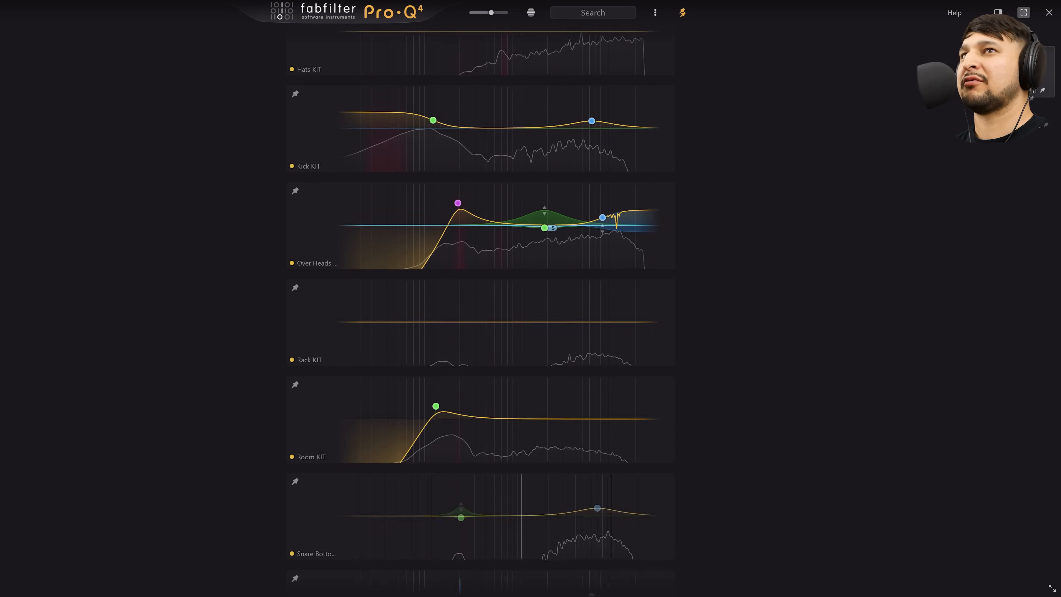
pyautogui.scroll(12, 481, 310)
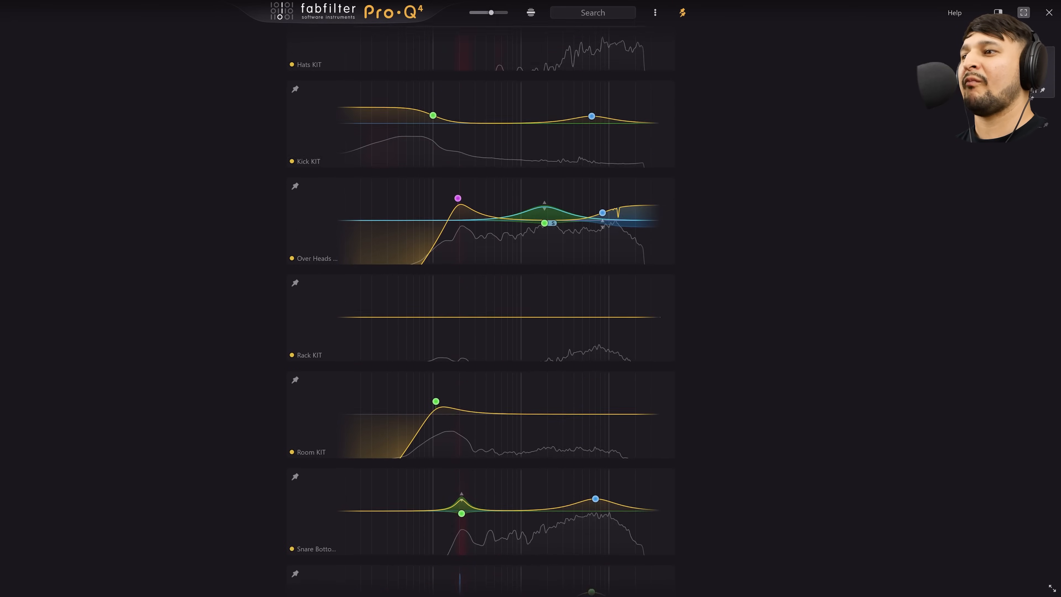
pyautogui.scroll(-12, 481, 309)
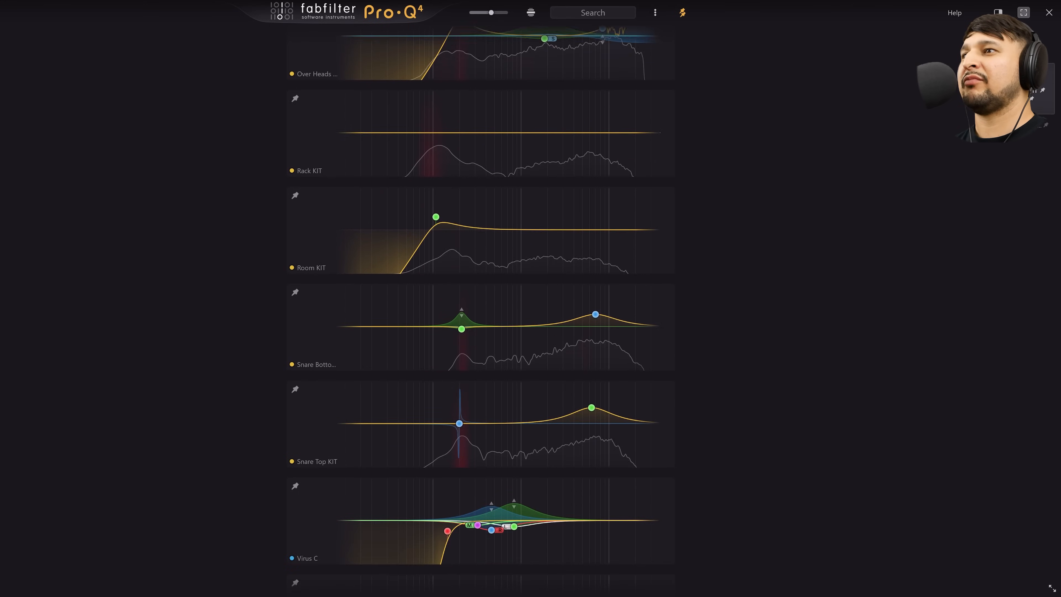
pyautogui.scroll(-1, 480, 309)
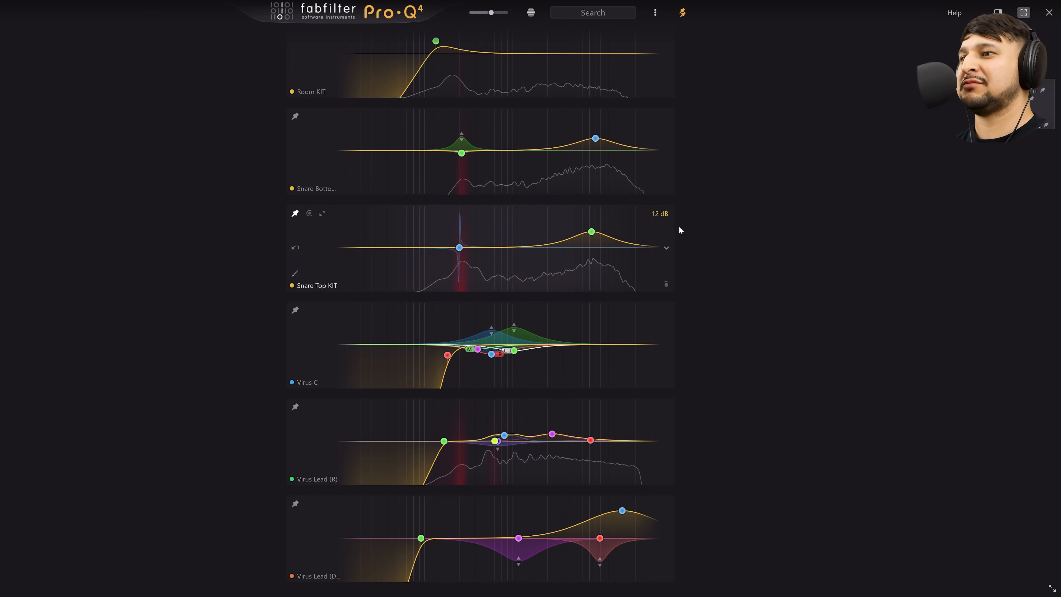
pyautogui.scroll(1, 715, 303)
pyautogui.scroll(3, 694, 313)
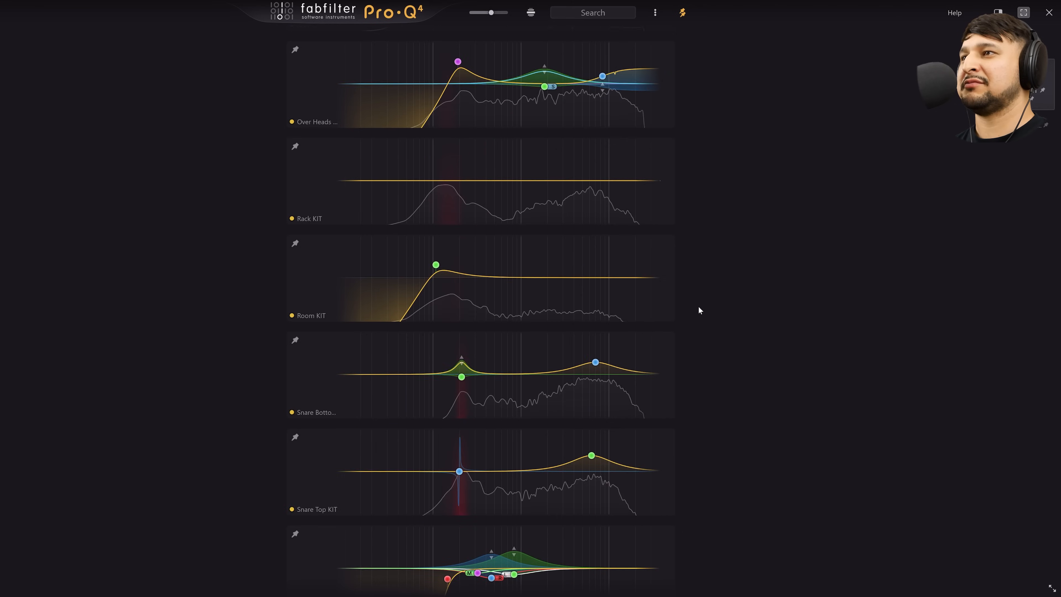
pyautogui.scroll(-4, 698, 304)
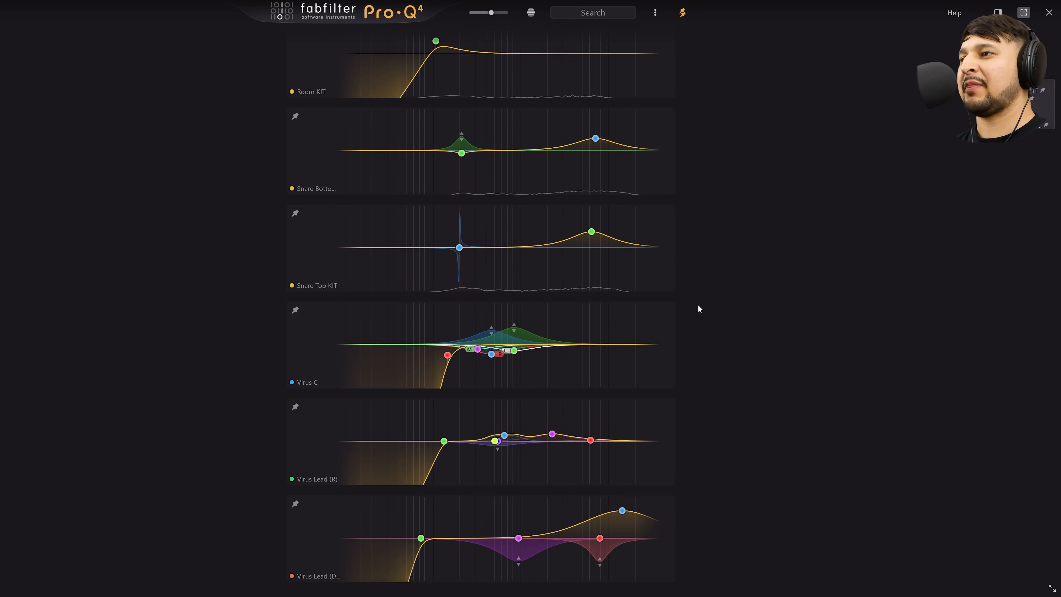
pyautogui.scroll(10, 497, 274)
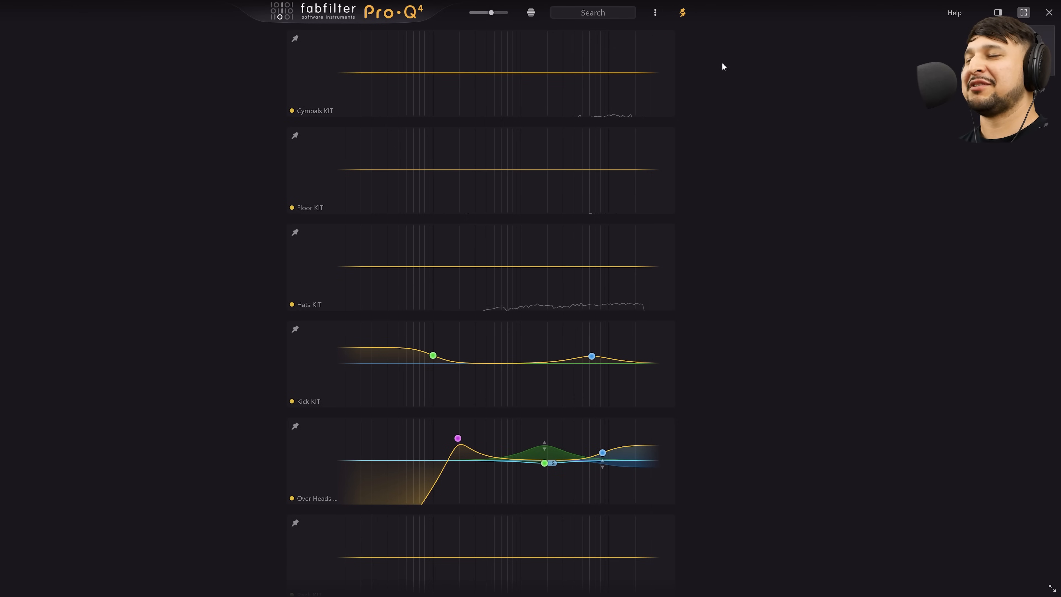
# Show all instances again, then close the Instance List, the full-screen DRUM ACOUSTIC EQ and its channel settings
pyautogui.click(683, 12)
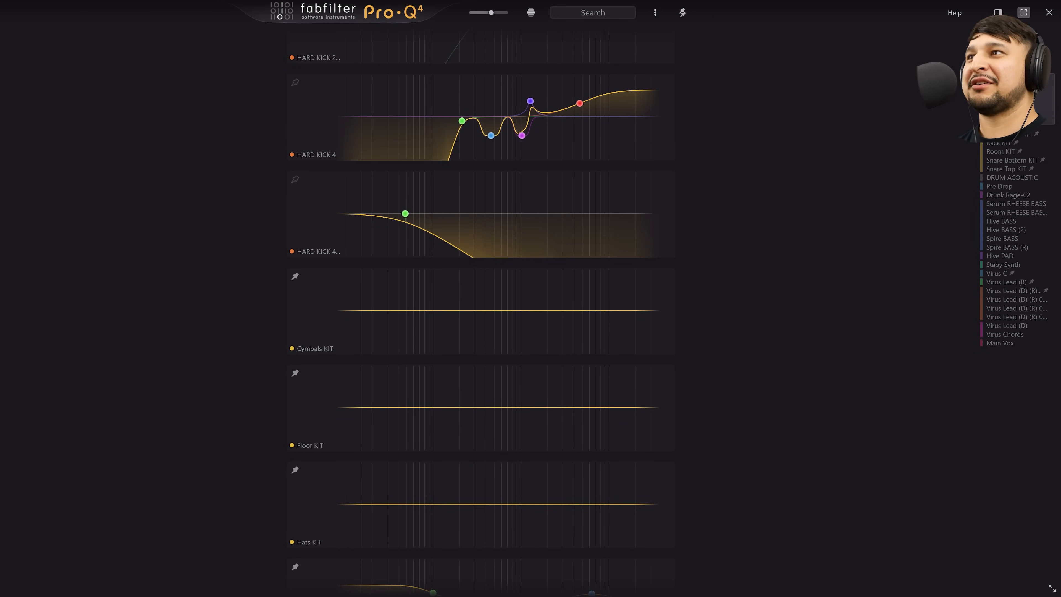
pyautogui.click(1049, 12)
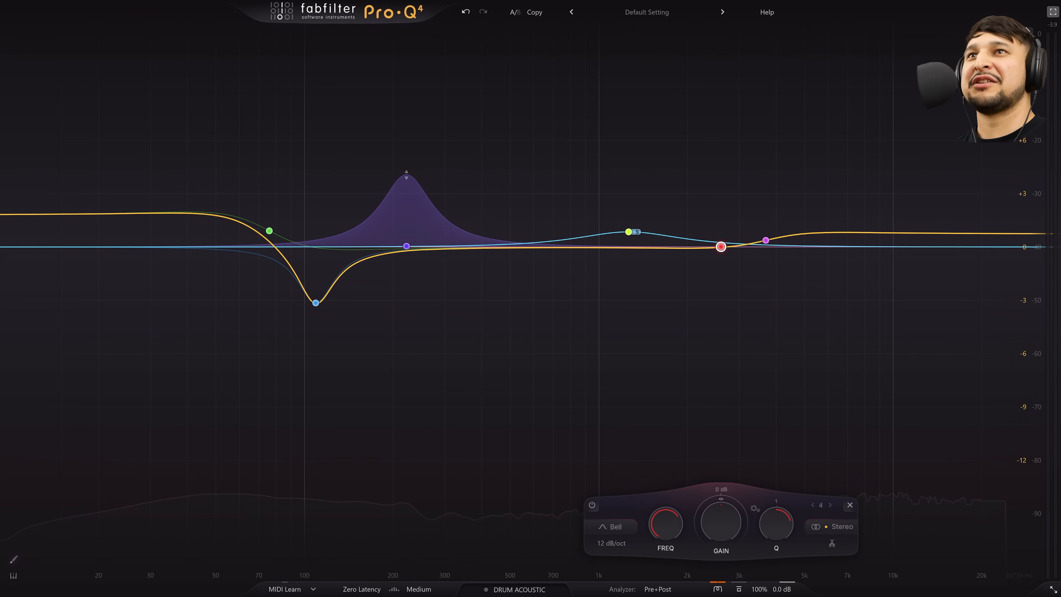
pyautogui.click(1049, 13)
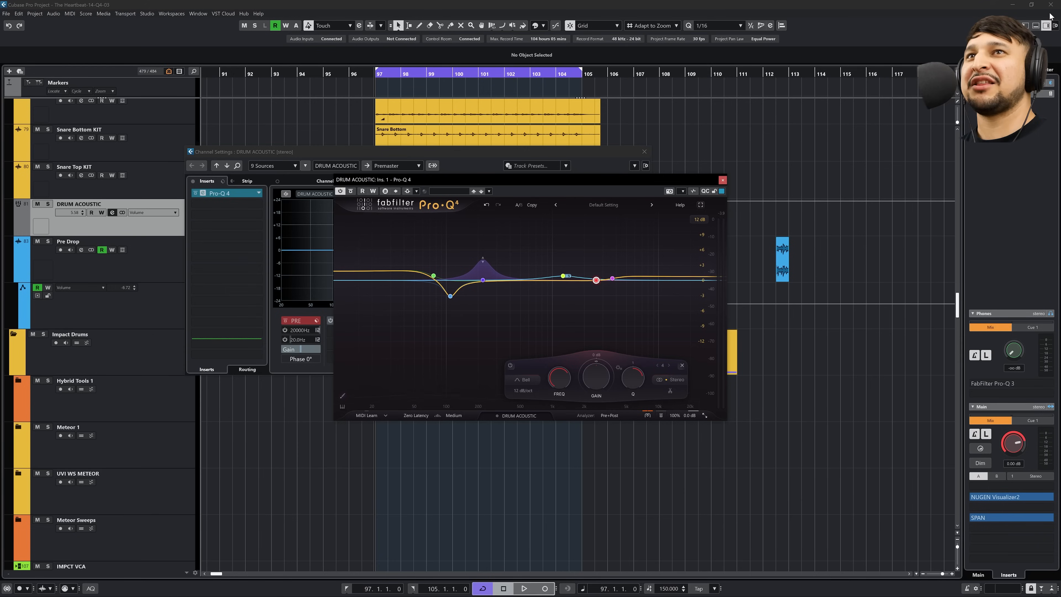
pyautogui.click(722, 181)
pyautogui.click(644, 151)
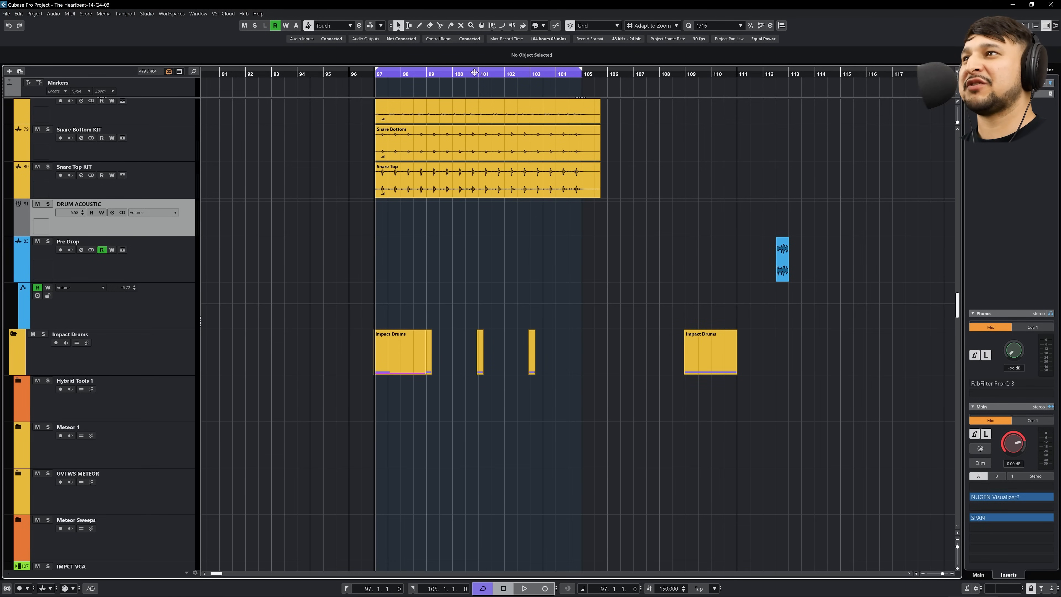
# Turn off cycle playback, locate the VOX 1 vocal tracks and set the locators to bars 137 and 153
pyautogui.click(465, 71)
pyautogui.scroll(-5, 453, 281)
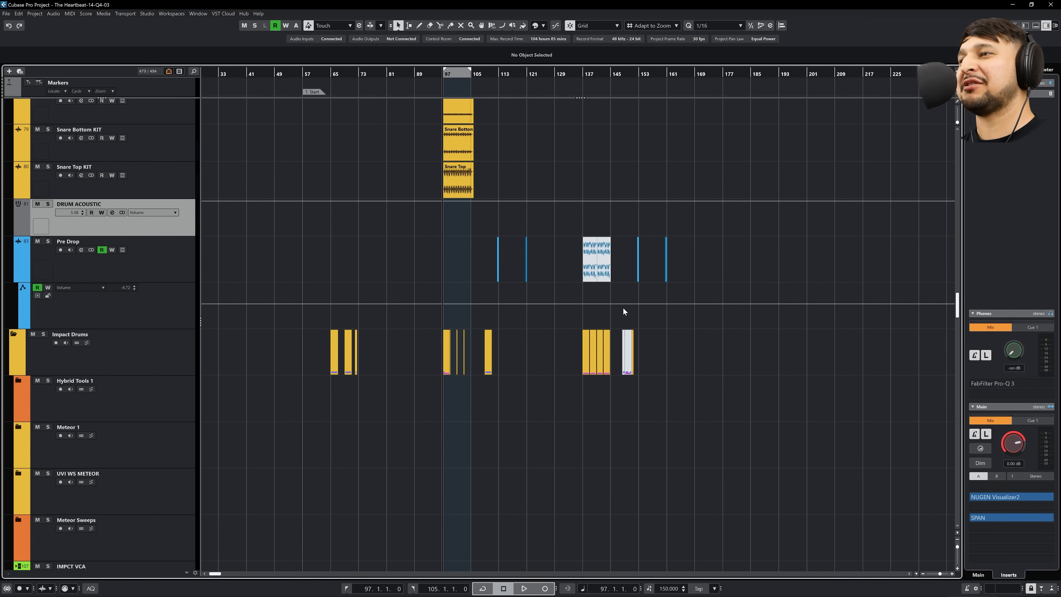
pyautogui.scroll(6, 601, 316)
pyautogui.scroll(-10, 574, 326)
pyautogui.keyDown('ctrl'); pyautogui.scroll(3, 701, 353); pyautogui.keyUp('ctrl')
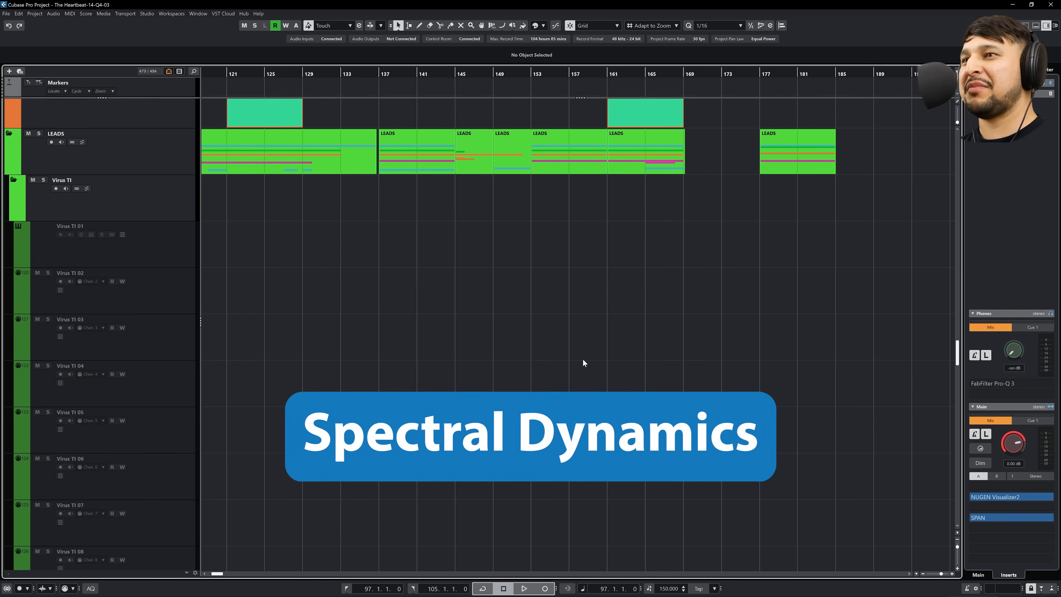
pyautogui.scroll(-15, 583, 359)
pyautogui.scroll(1, 481, 349)
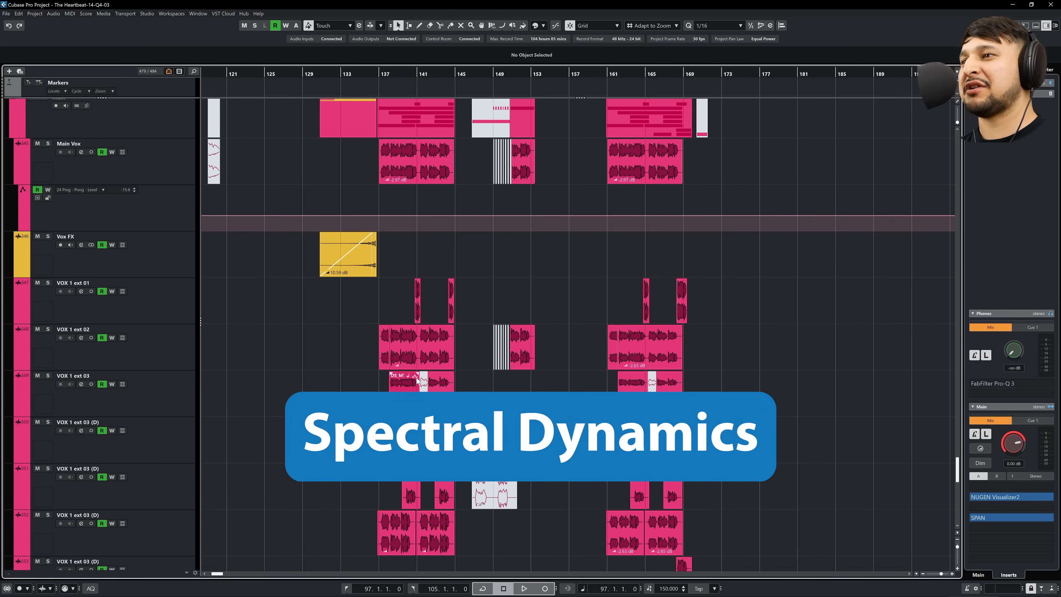
pyautogui.scroll(-4, 418, 379)
pyautogui.scroll(6, 434, 379)
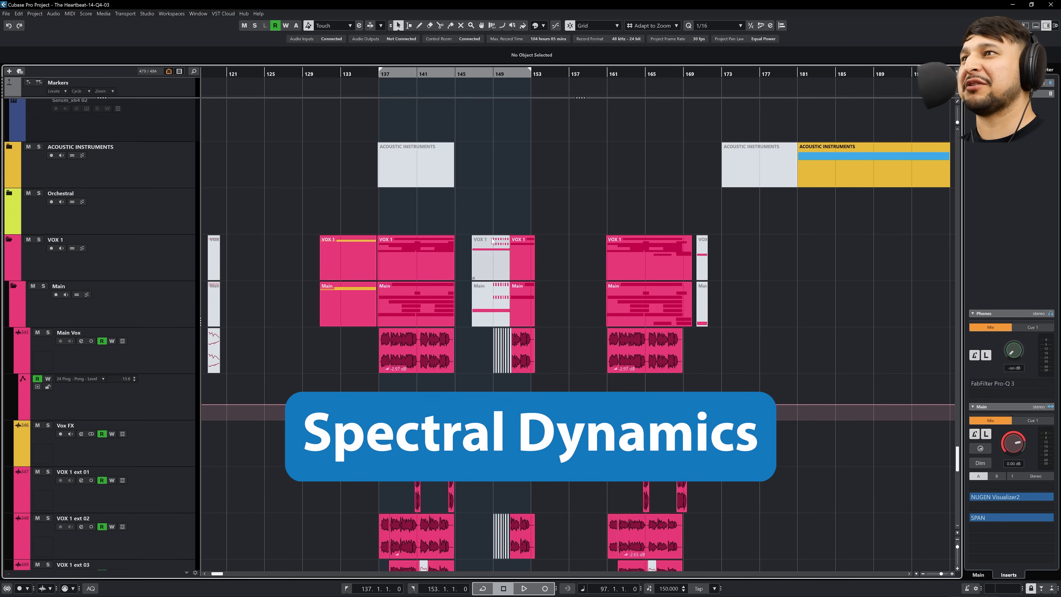
# Zoom in on the VOX 1 vocal section and start playback from bar 137
pyautogui.scroll(-4, 492, 238)
pyautogui.keyDown('ctrl'); pyautogui.scroll(3, 446, 308); pyautogui.keyUp('ctrl')
pyautogui.scroll(3, 379, 320)
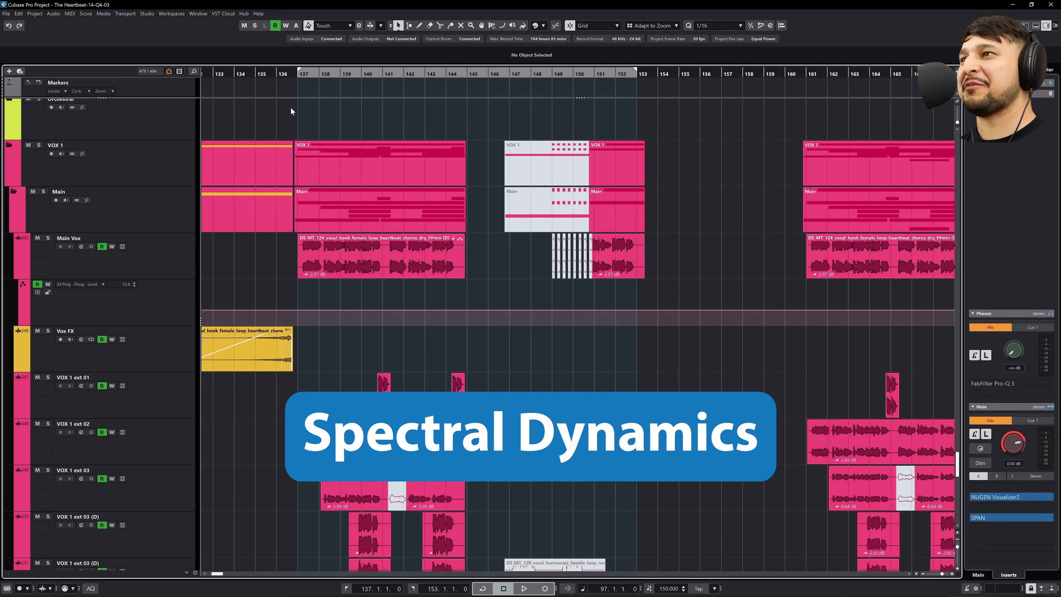
pyautogui.click(296, 75)
pyautogui.scroll(-5, 350, 309)
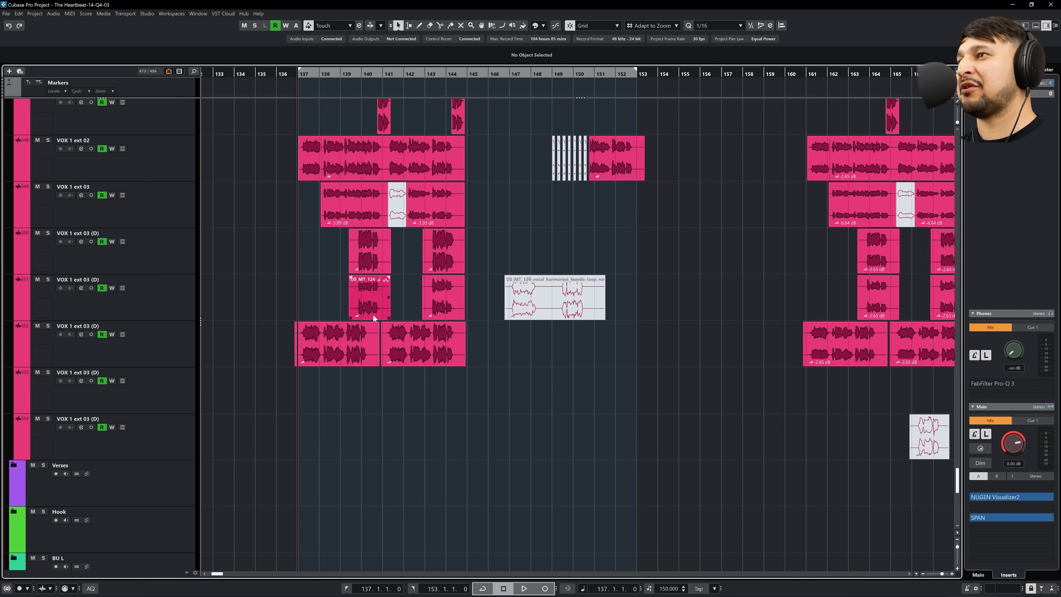
pyautogui.scroll(2, 397, 332)
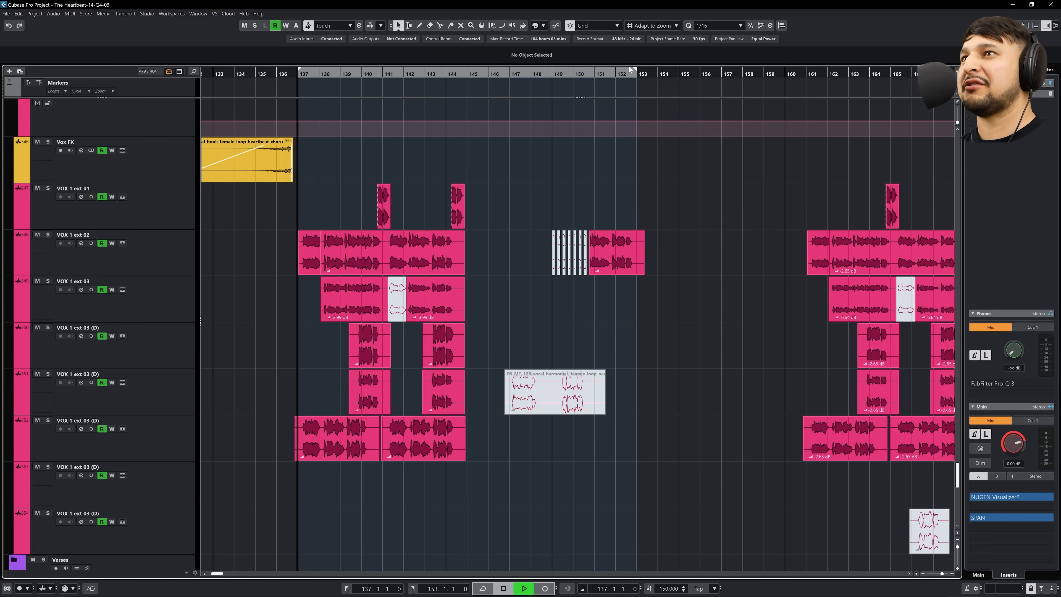
# Shorten the locator range to bars 137–145, play back the vocals and look through the VOX 1 tracks
pyautogui.press('space')
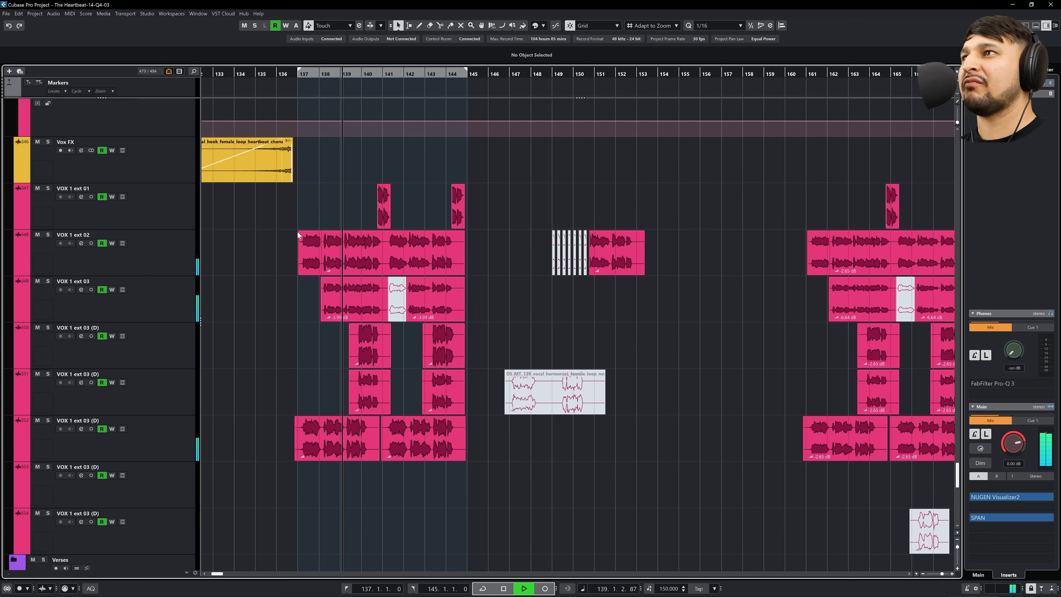
pyautogui.scroll(3, 288, 280)
pyautogui.scroll(4, 399, 278)
pyautogui.scroll(2, 399, 278)
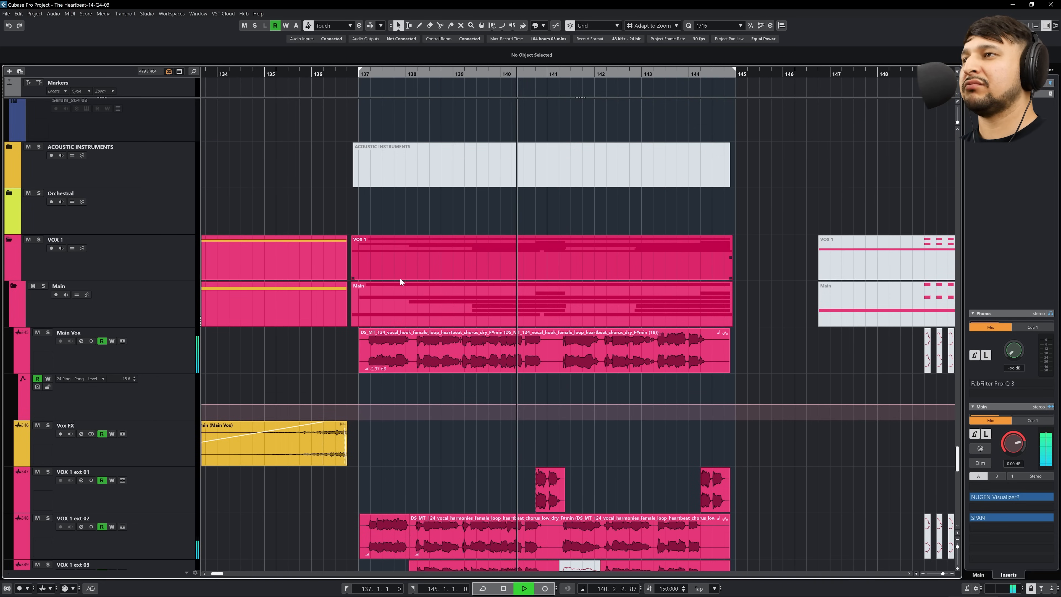
pyautogui.scroll(-6, 399, 278)
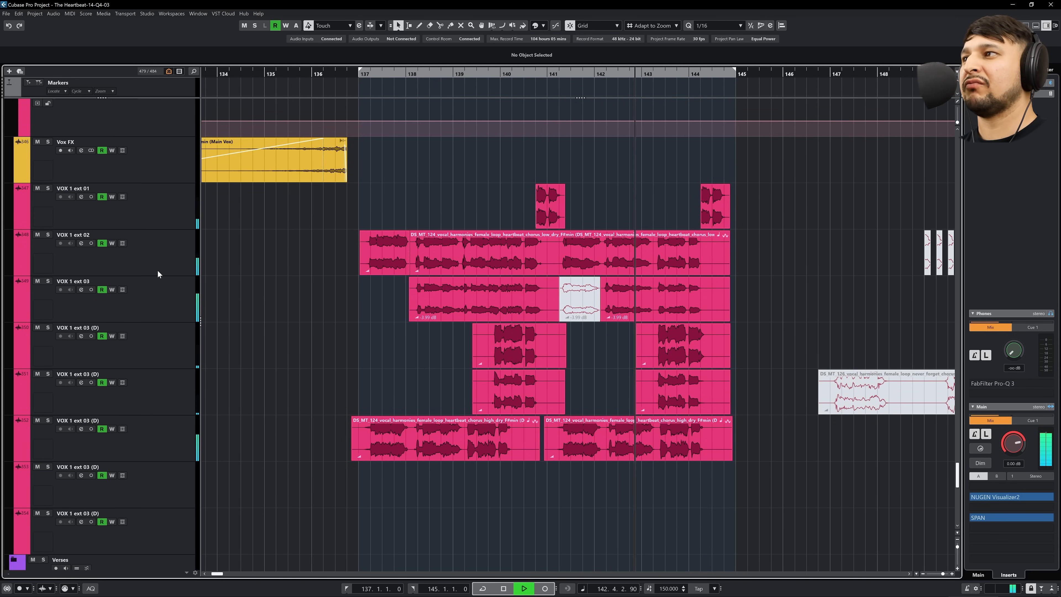
pyautogui.press('space')
# Open the Pro-Q 4 insert on the Main Vox track and close the channel settings
pyautogui.click(81, 243)
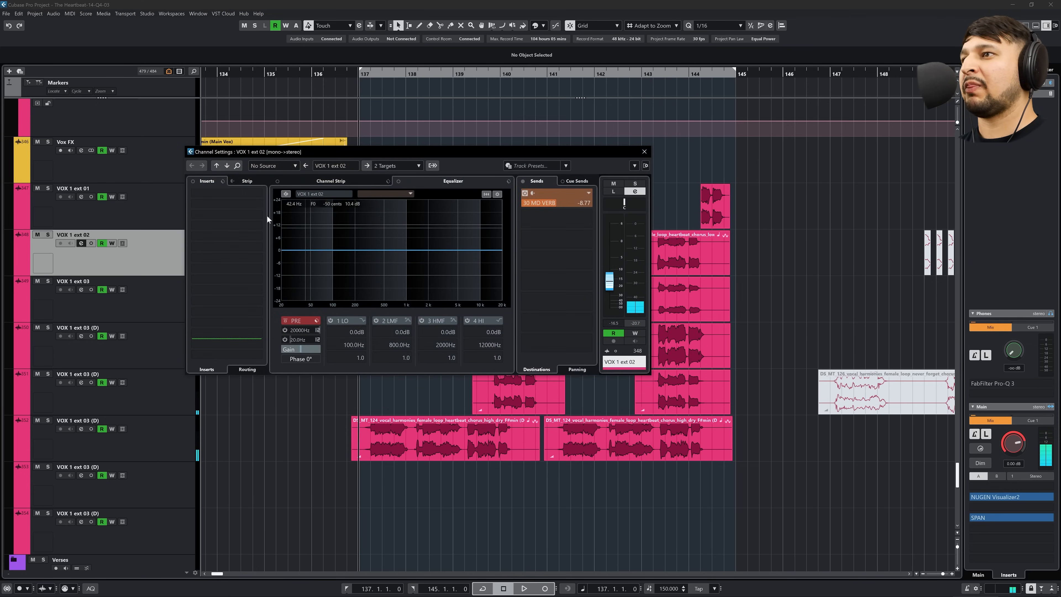
pyautogui.click(644, 152)
pyautogui.scroll(6, 240, 347)
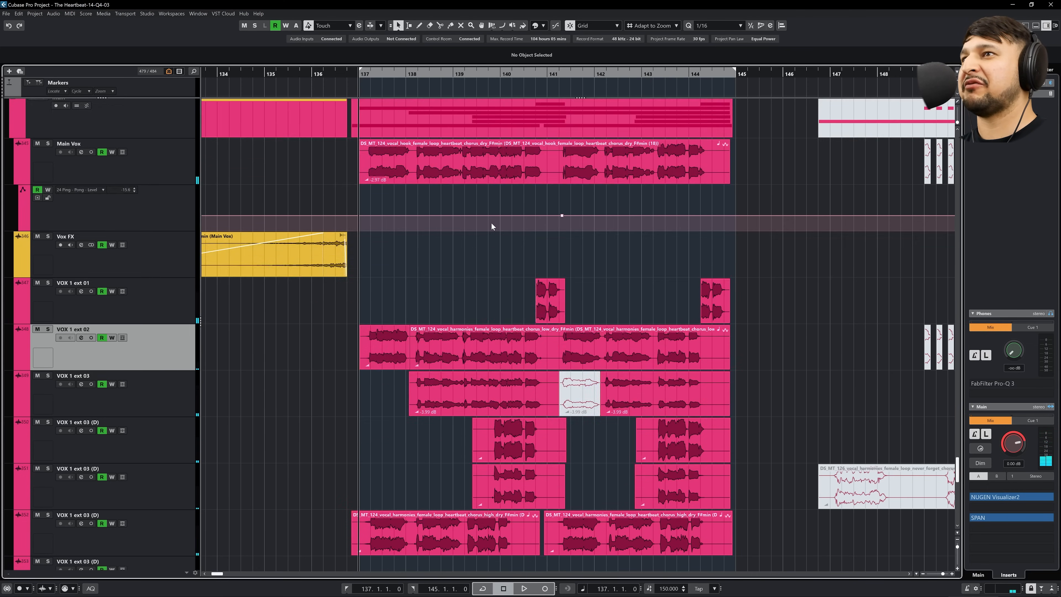
pyautogui.click(123, 361)
pyautogui.click(81, 341)
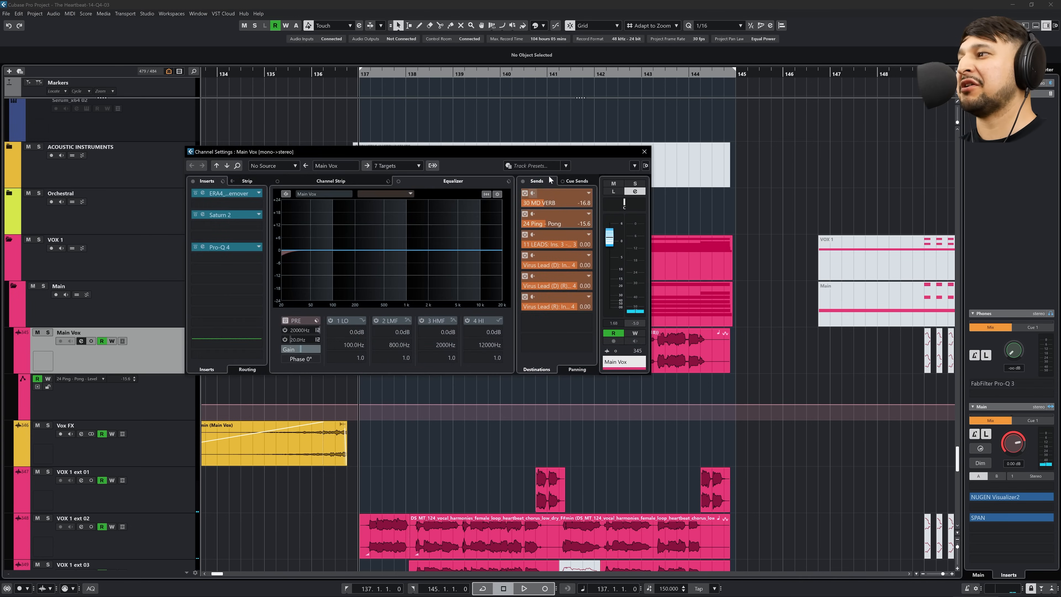
pyautogui.click(225, 247)
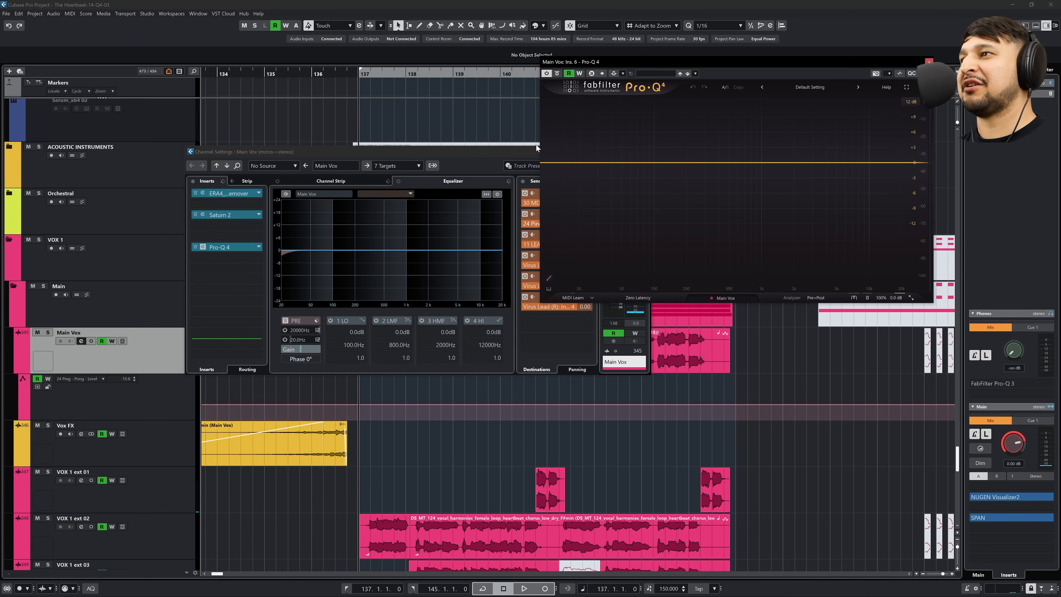
pyautogui.moveTo(488, 157); pyautogui.dragTo(420, 191)
pyautogui.click(383, 207)
# Open the Virus Lead (D) track's Pro-Q 4, close its channel settings and move the EQ window clear of the track list
pyautogui.scroll(10, 401, 299)
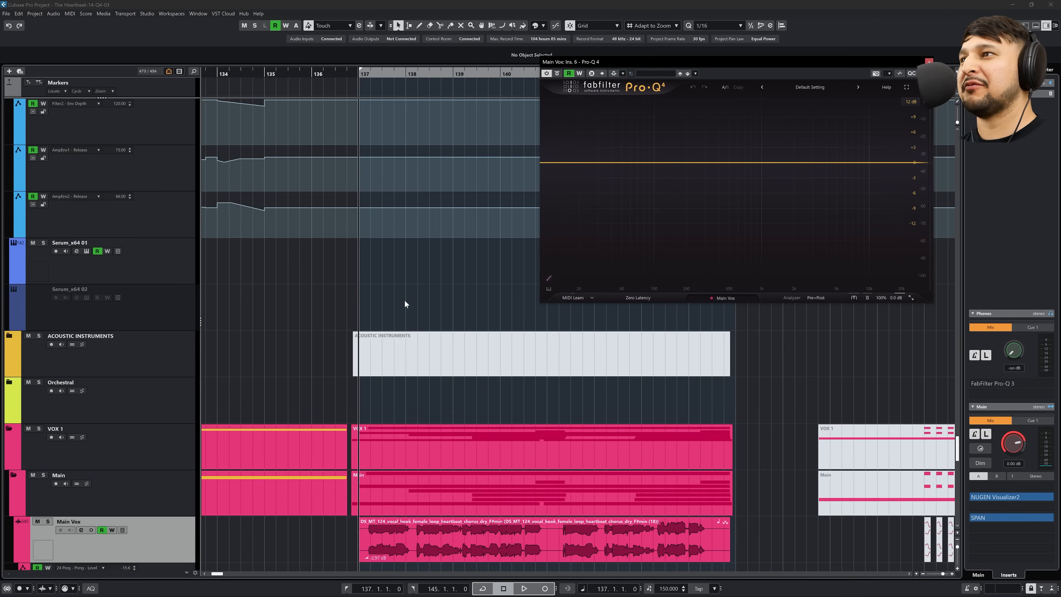
pyautogui.scroll(6, 159, 358)
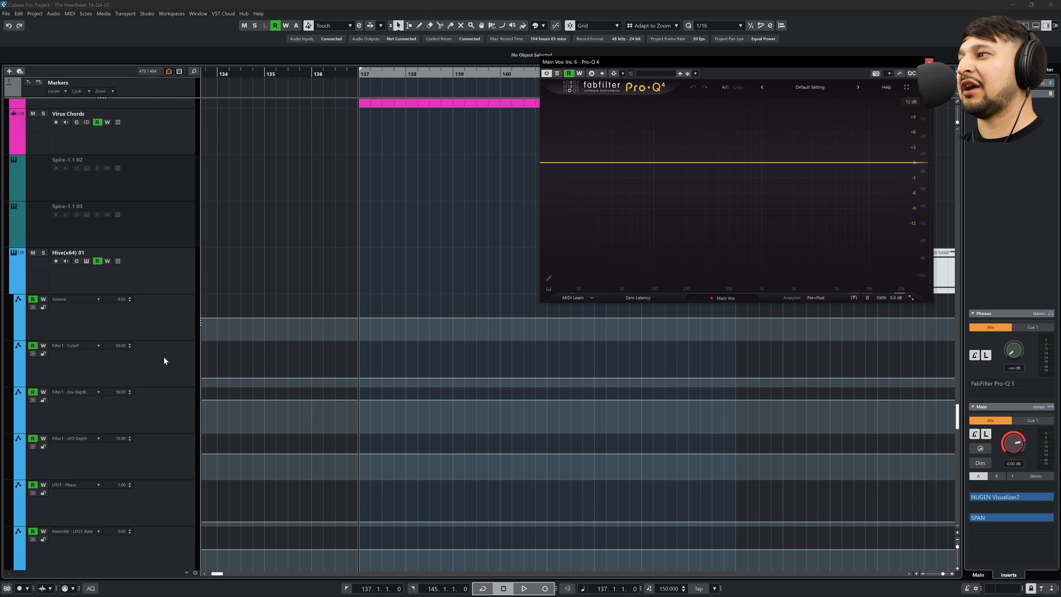
pyautogui.scroll(4, 159, 266)
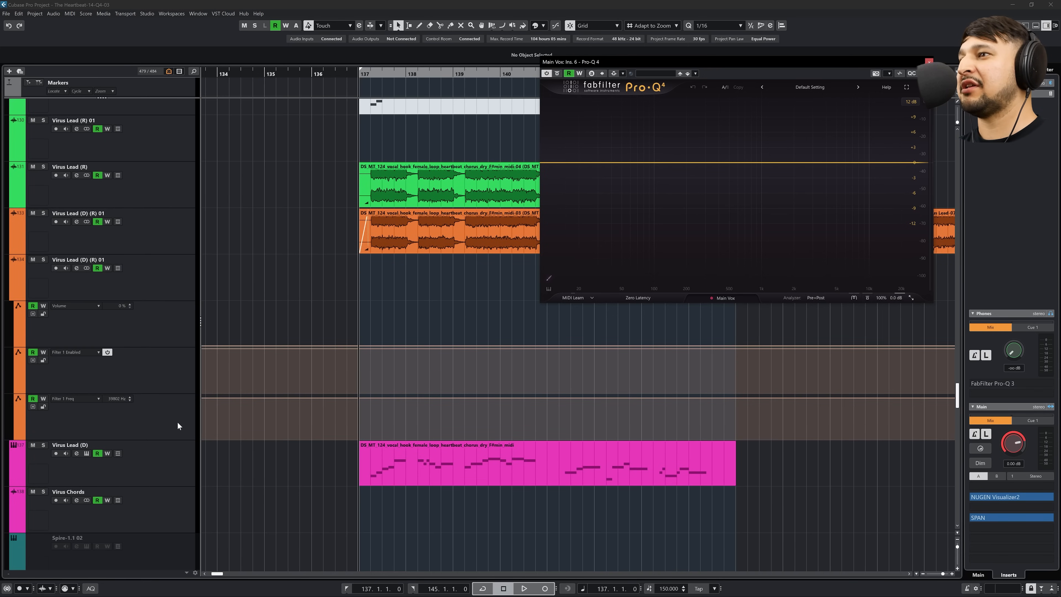
pyautogui.click(167, 452)
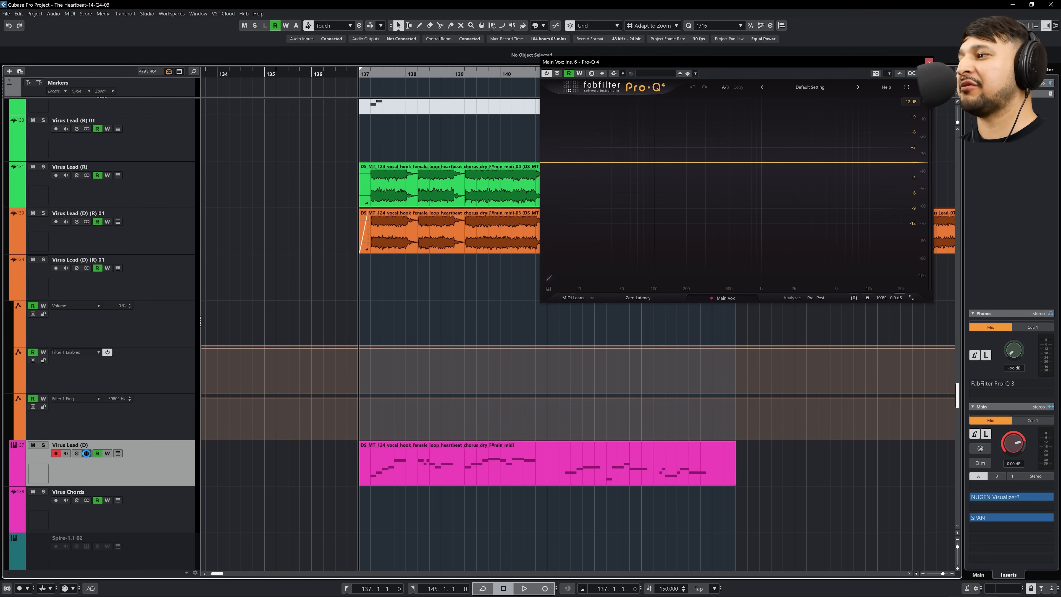
pyautogui.click(87, 453)
pyautogui.click(87, 453)
pyautogui.click(77, 454)
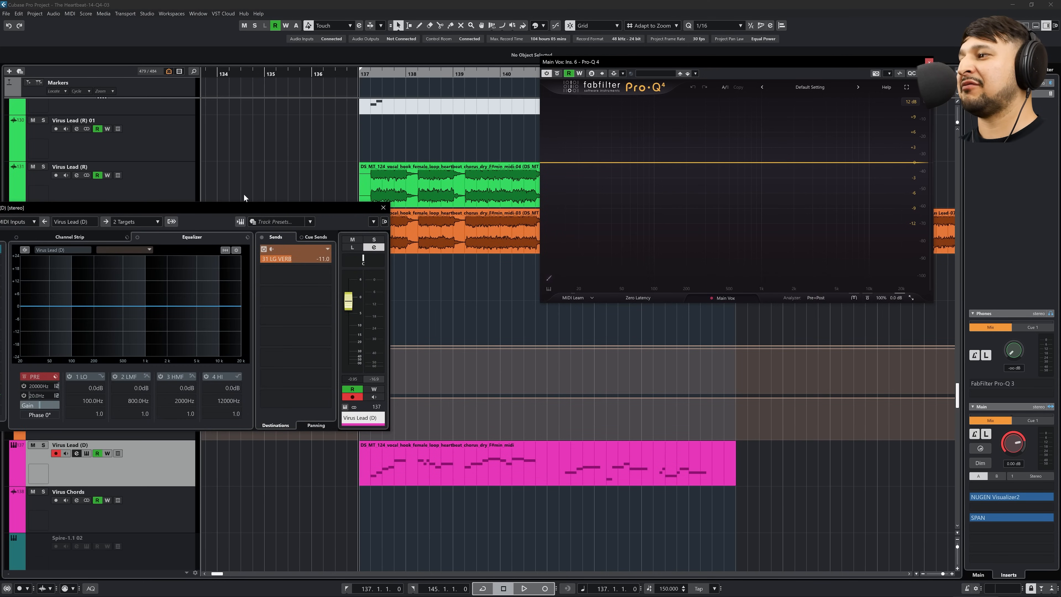
pyautogui.click(226, 275)
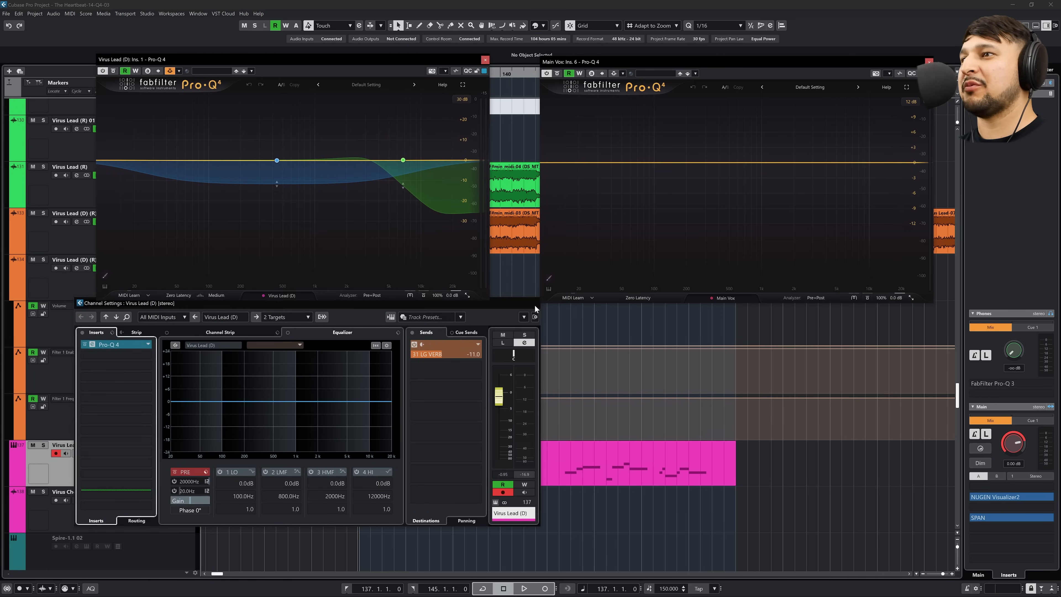
pyautogui.click(535, 303)
pyautogui.moveTo(350, 60); pyautogui.dragTo(404, 291)
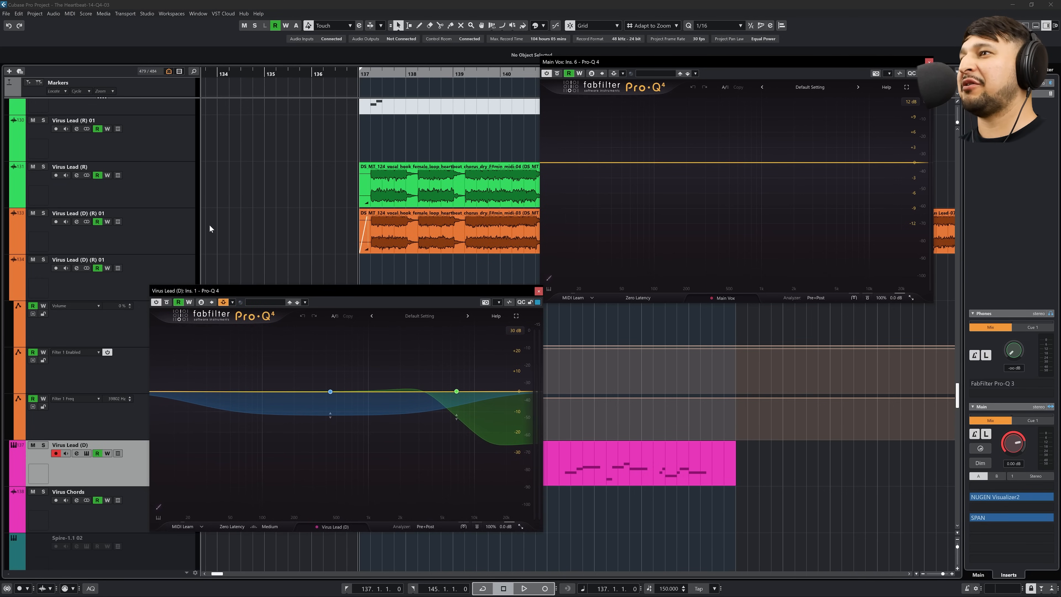
# Open the active Pro-Q 4 on the Virus Lead (D) (R) 01 track and place its window below the Main Vox EQ
pyautogui.click(56, 222)
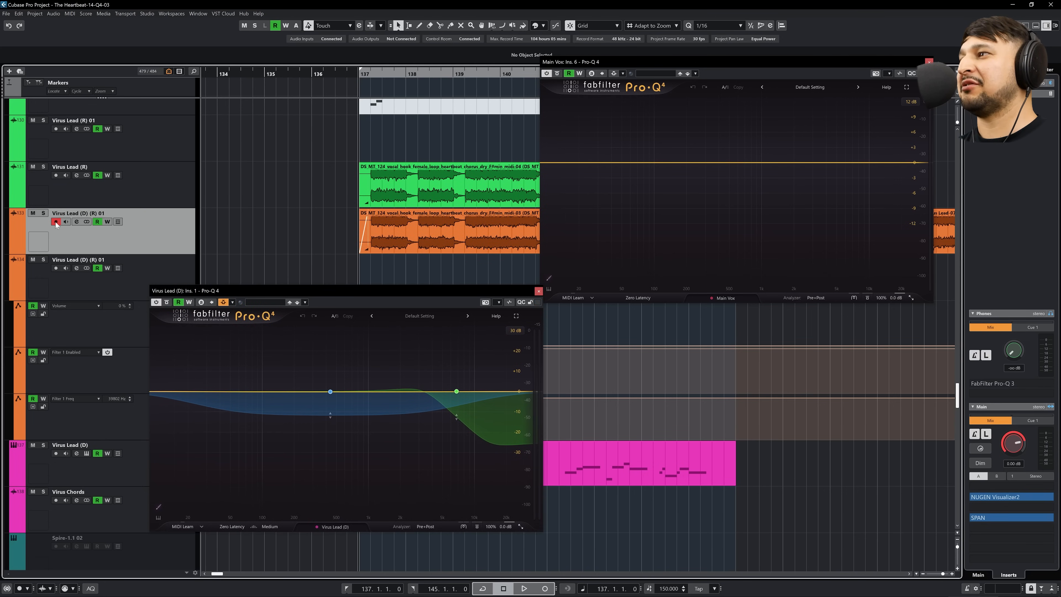
pyautogui.click(77, 222)
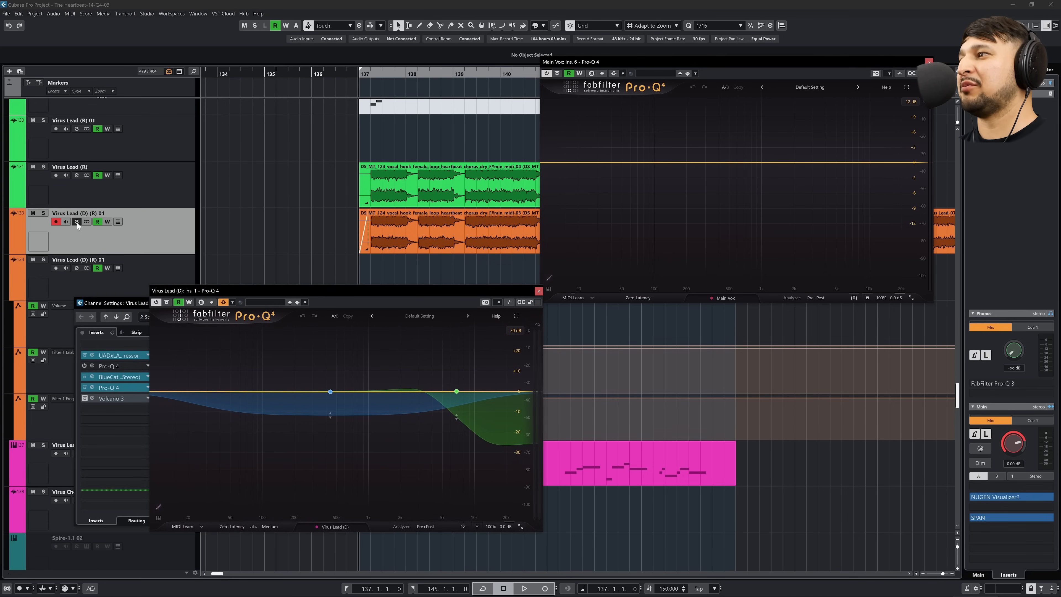
pyautogui.click(96, 389)
pyautogui.moveTo(446, 185); pyautogui.dragTo(656, 346)
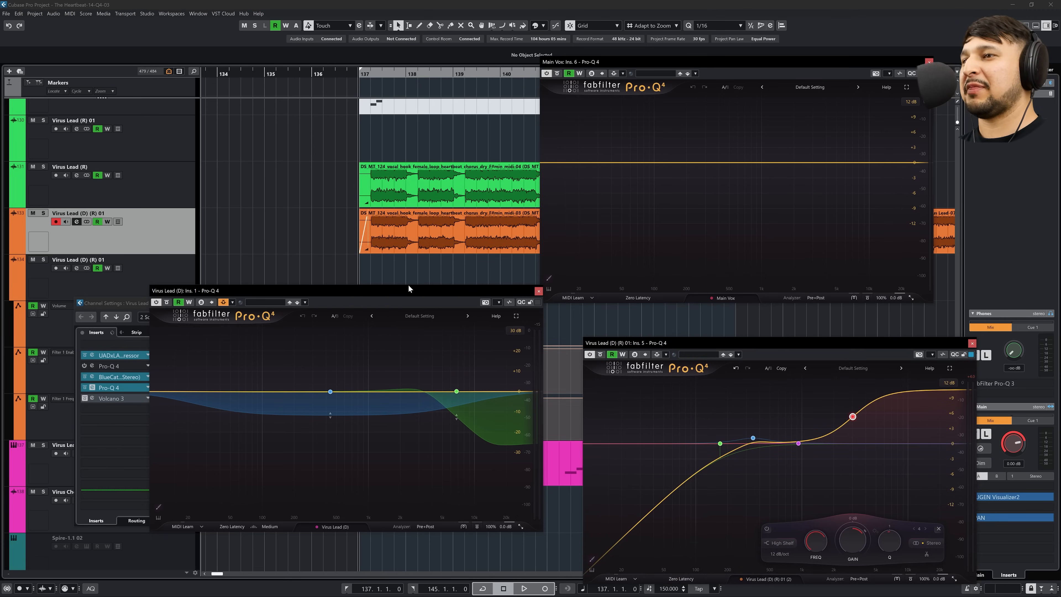
# Open the Pro-Q 4 on the Virus Lead (R) track and move its window away from the Virus Lead (D) (R) 01 EQ
pyautogui.click(152, 193)
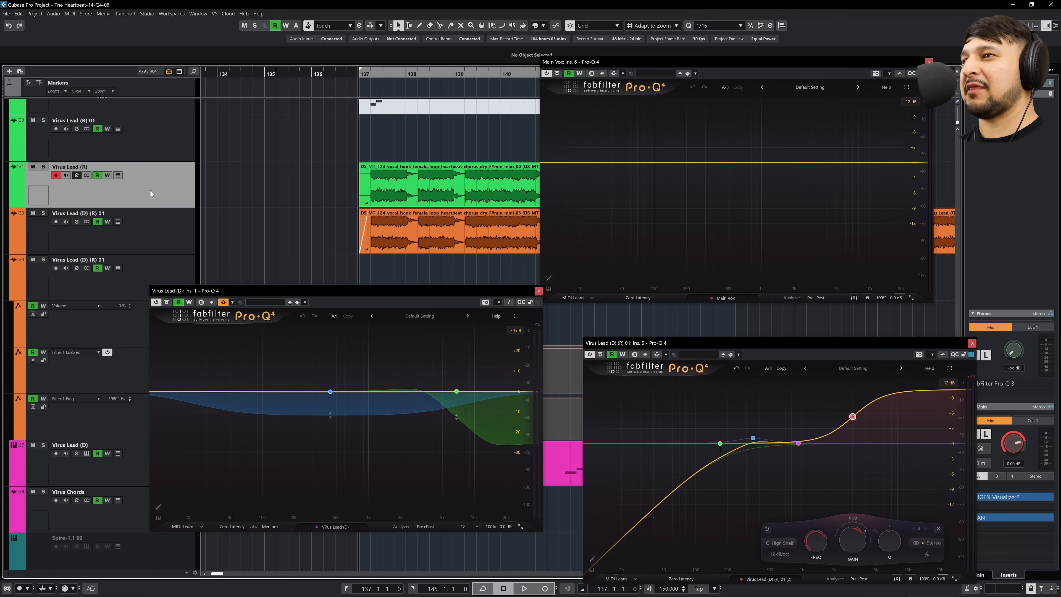
pyautogui.click(77, 176)
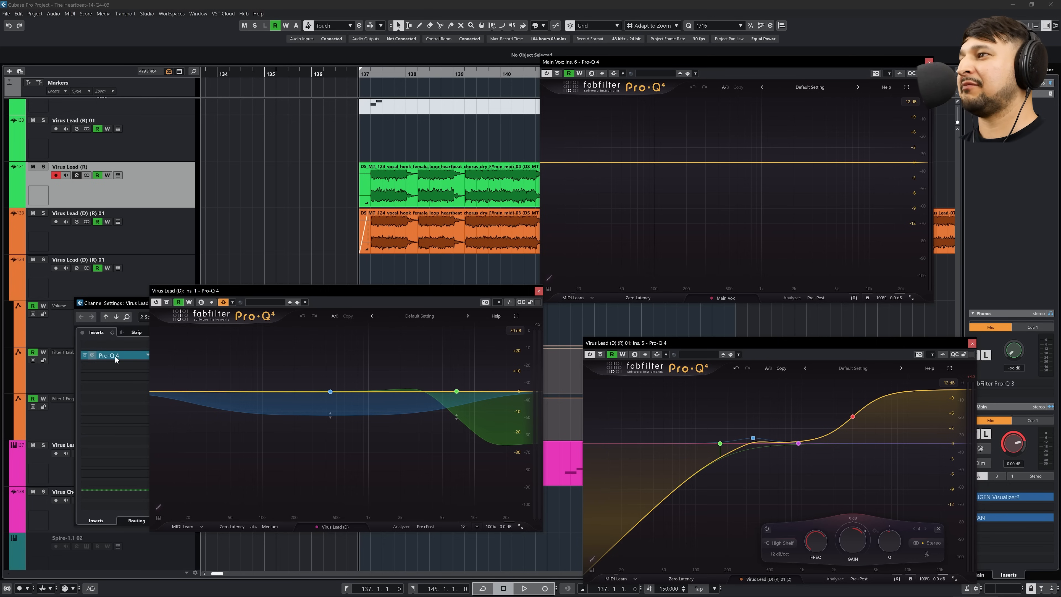
pyautogui.click(96, 355)
pyautogui.moveTo(702, 325); pyautogui.dragTo(228, 367)
# Close the Virus Lead (R) channel settings and arrange the four Pro-Q 4 windows in a two-by-two grid
pyautogui.moveTo(342, 288); pyautogui.dragTo(275, 39)
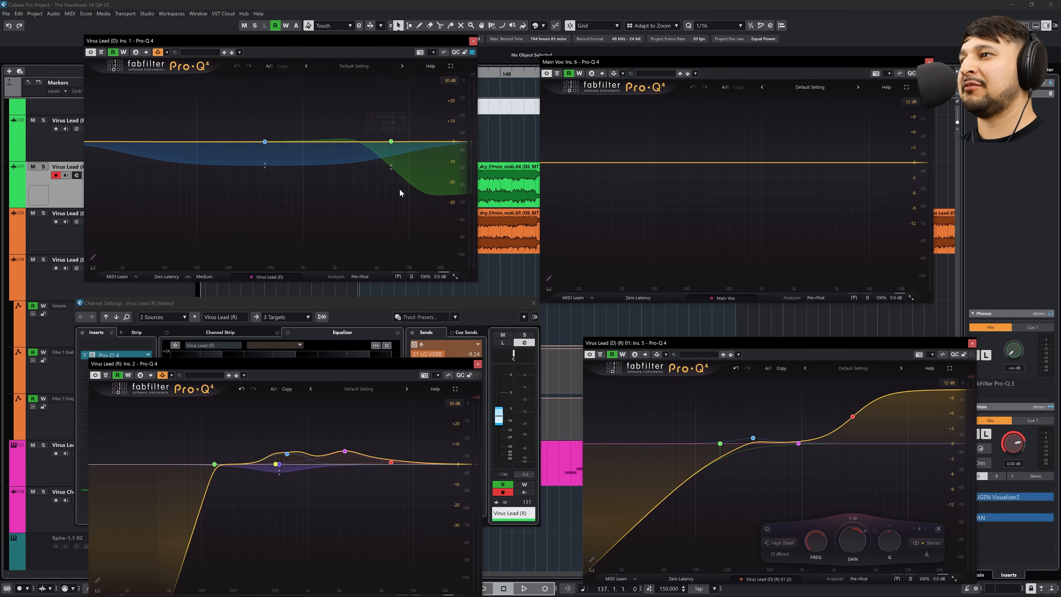
pyautogui.click(534, 303)
pyautogui.moveTo(409, 363); pyautogui.dragTo(382, 325)
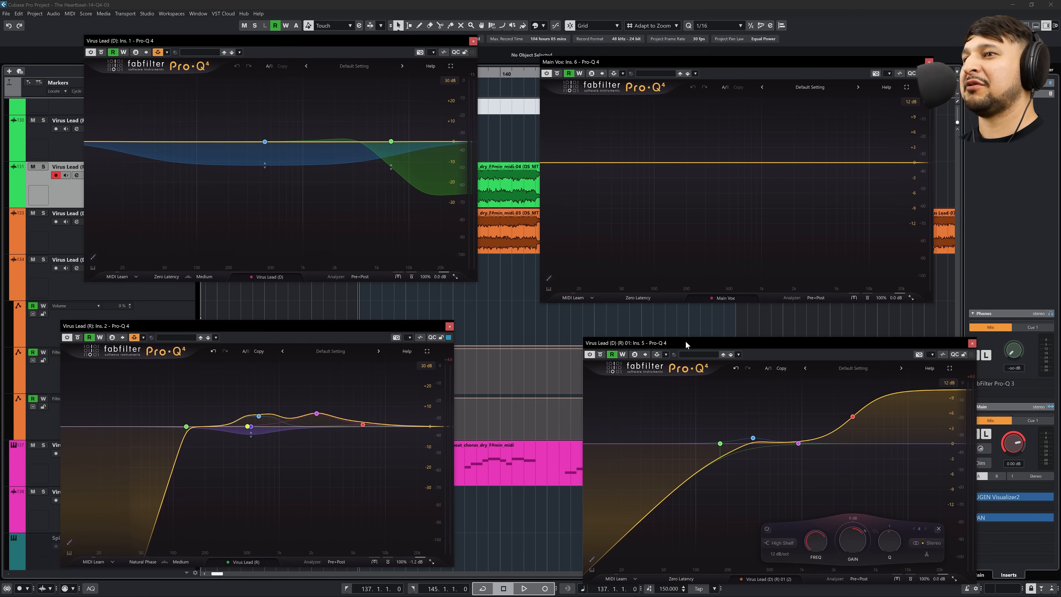
pyautogui.moveTo(686, 341); pyautogui.dragTo(641, 317)
# Play back the section and set the Virus Lead (R) EQ's display range to 12 dB
pyautogui.press('space')
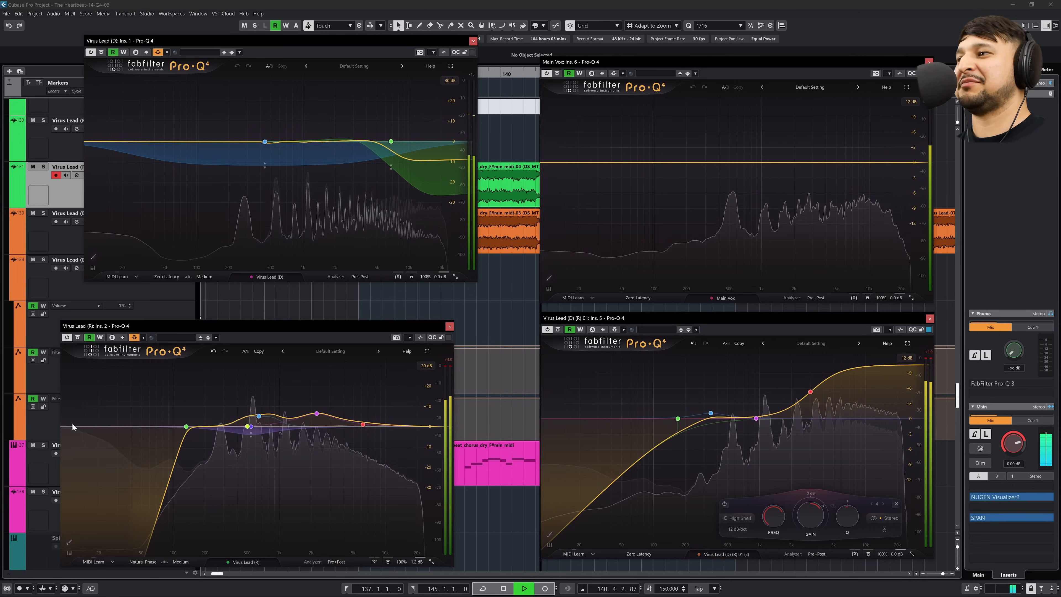
pyautogui.click(427, 366)
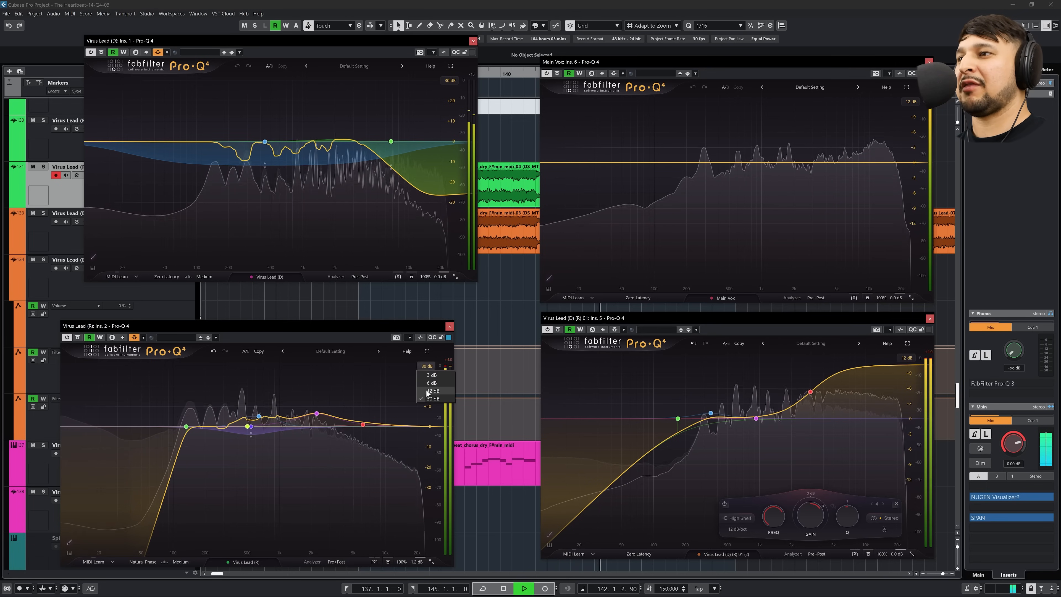
pyautogui.click(427, 390)
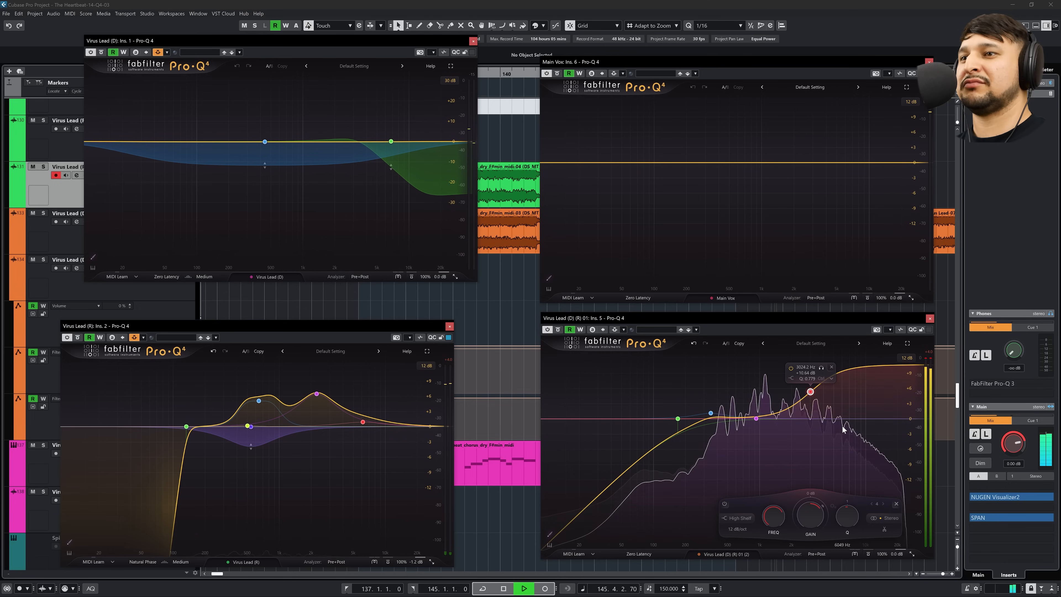
pyautogui.press('space')
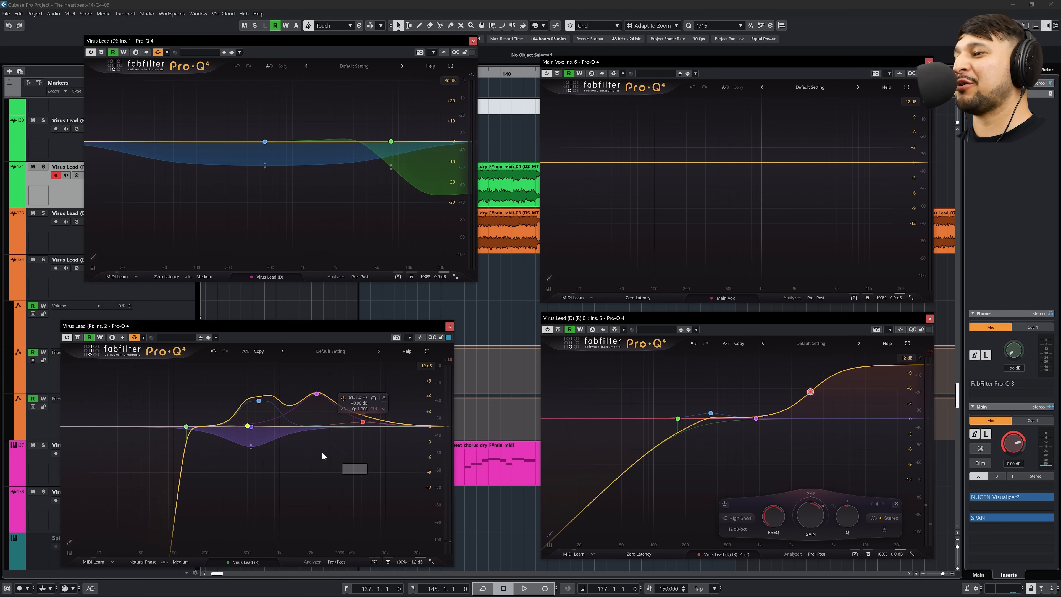
# Select the purple dynamic band in the Virus Lead (R) EQ and watch its spectral dynamics during playback
pyautogui.moveTo(322, 454); pyautogui.dragTo(228, 383)
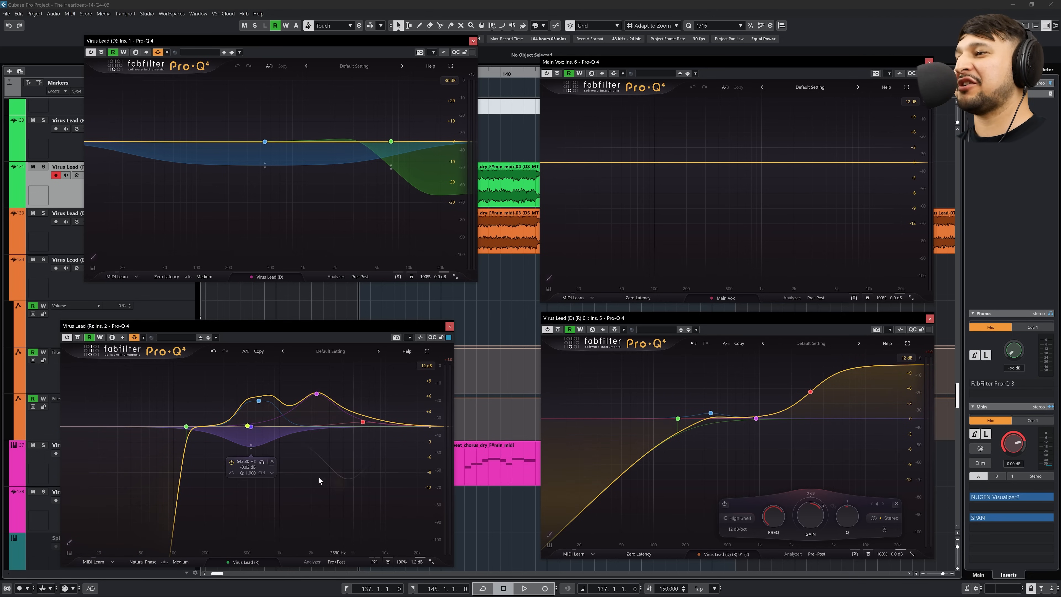
pyautogui.click(252, 428)
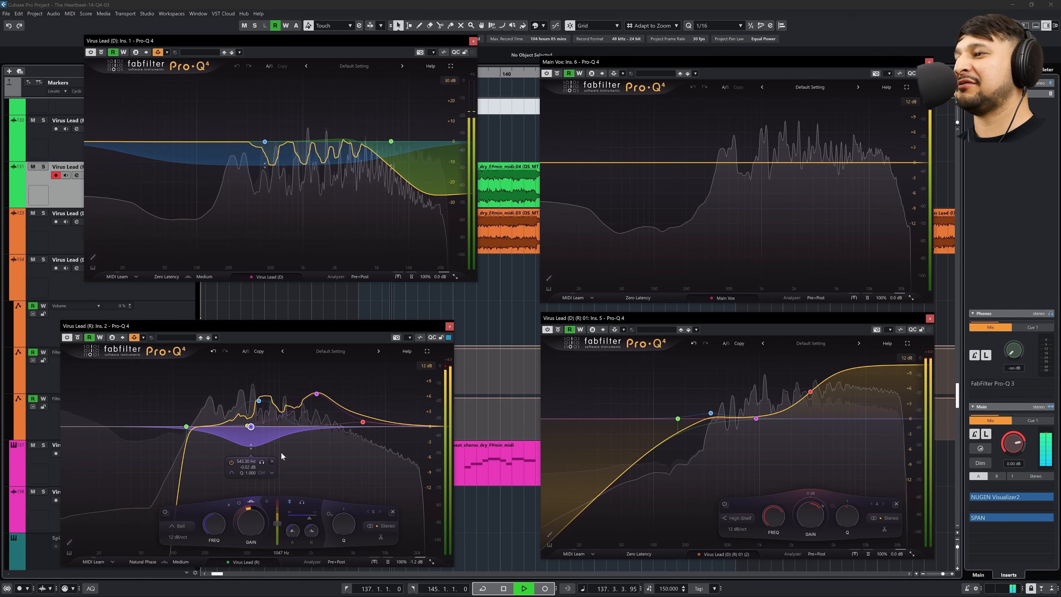
pyautogui.press('space')
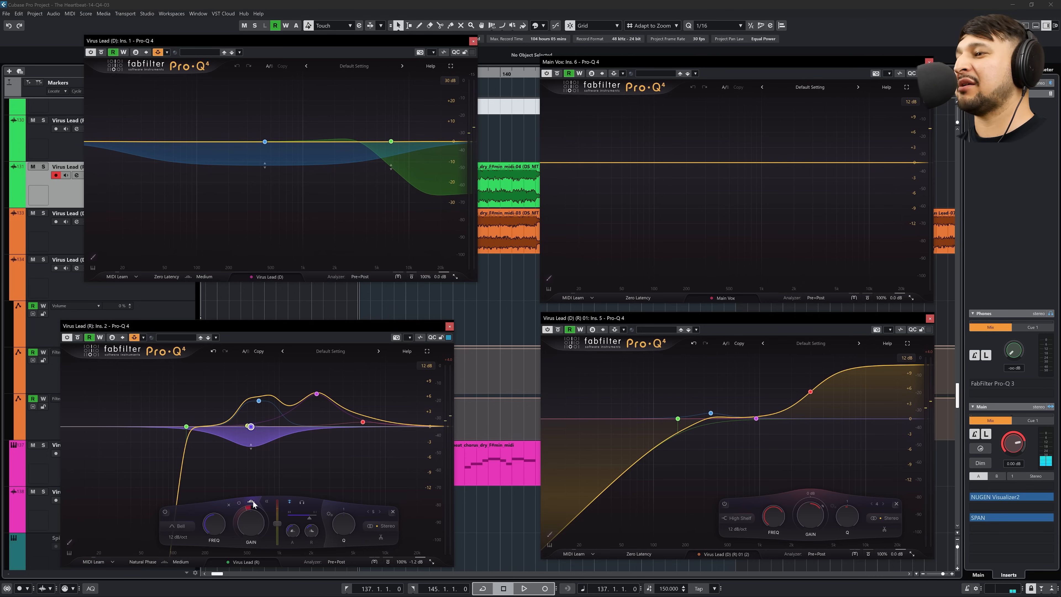
# Turn off spectral dynamics on the dynamic bands of the Virus Lead (D) and Virus Lead (R) EQs and play back to compare
pyautogui.click(265, 142)
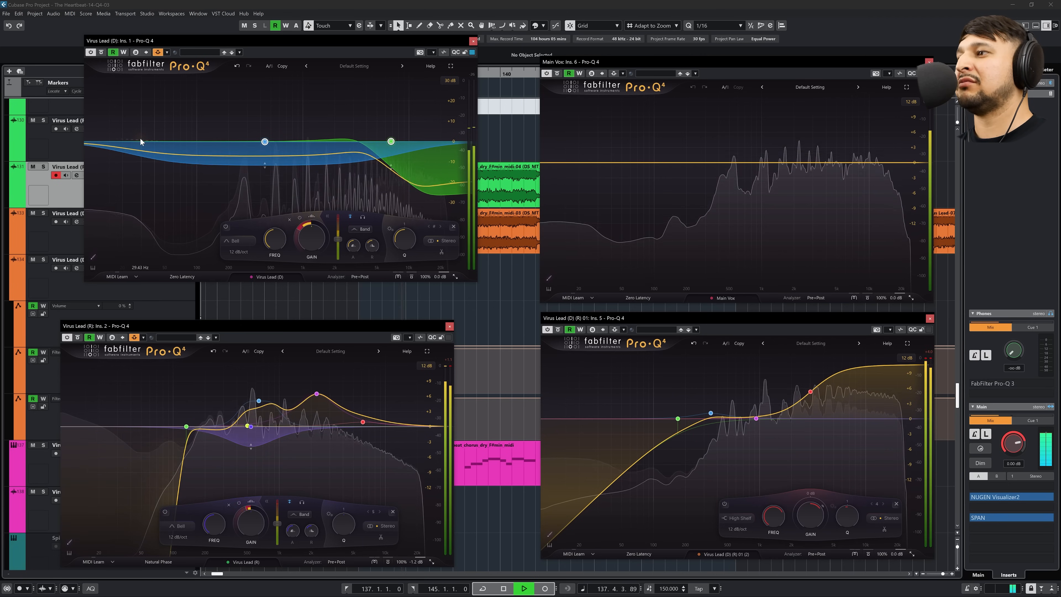
pyautogui.click(251, 427)
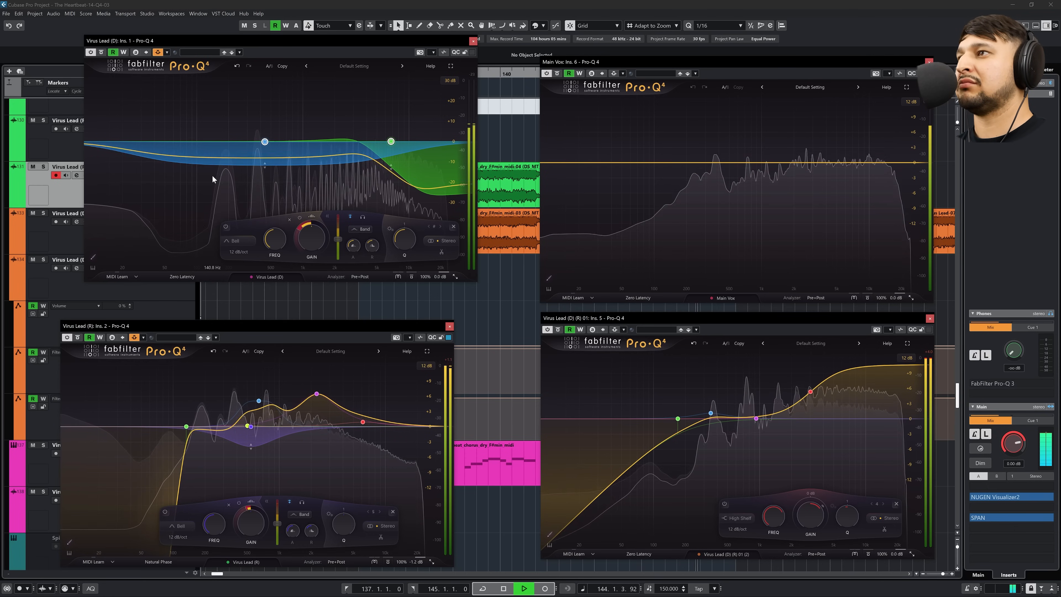
pyautogui.press('space')
# Turn spectral dynamics back on for the dynamic bands in both the Virus Lead (R) and Virus Lead (D) EQs and play back the section
pyautogui.moveTo(444, 198); pyautogui.dragTo(221, 112)
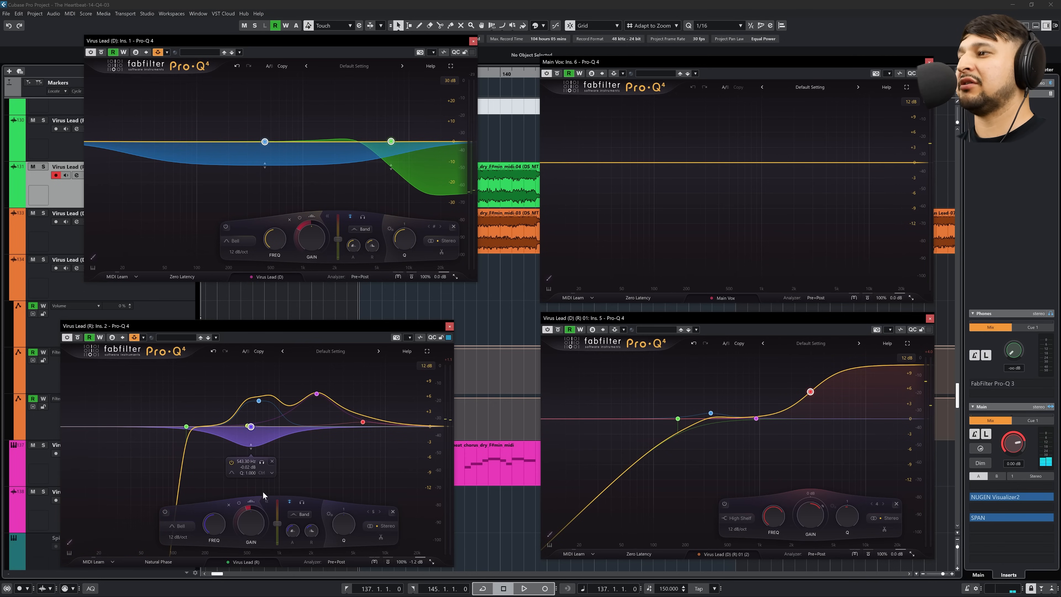
pyautogui.click(250, 501)
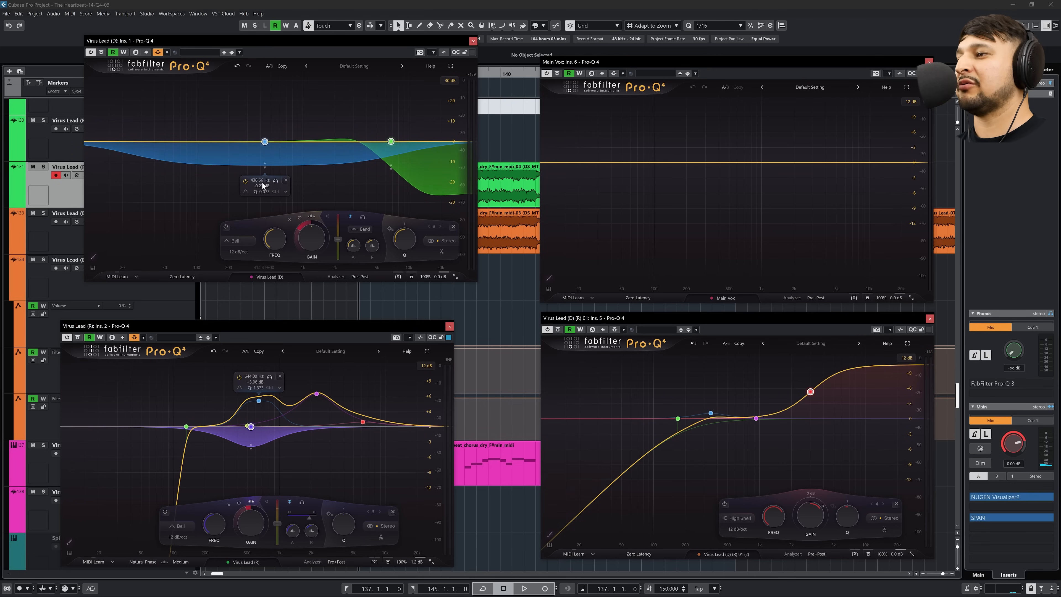
pyautogui.click(391, 142)
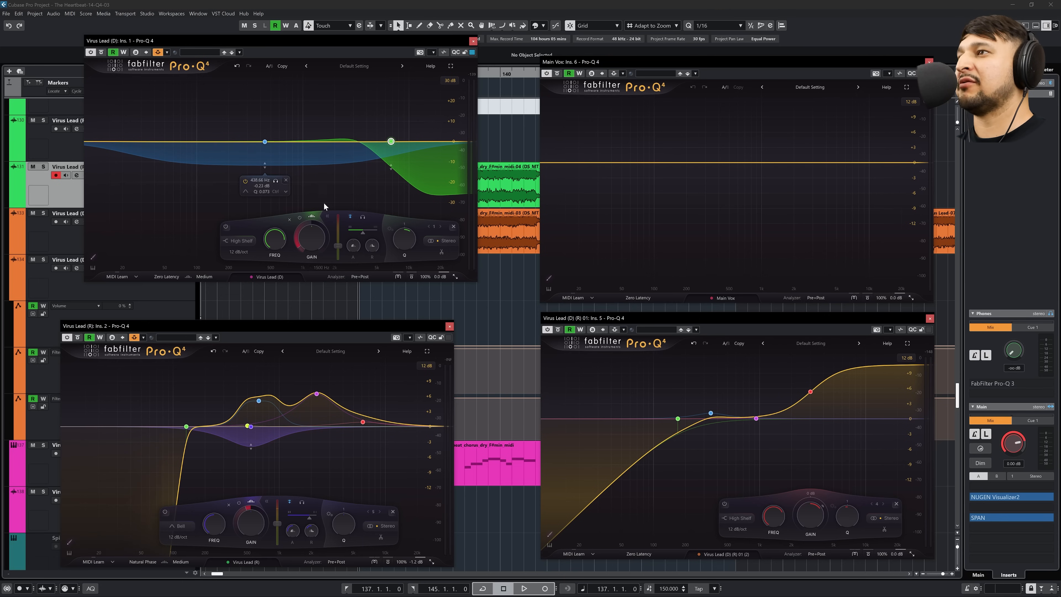
pyautogui.click(265, 142)
pyautogui.press('space')
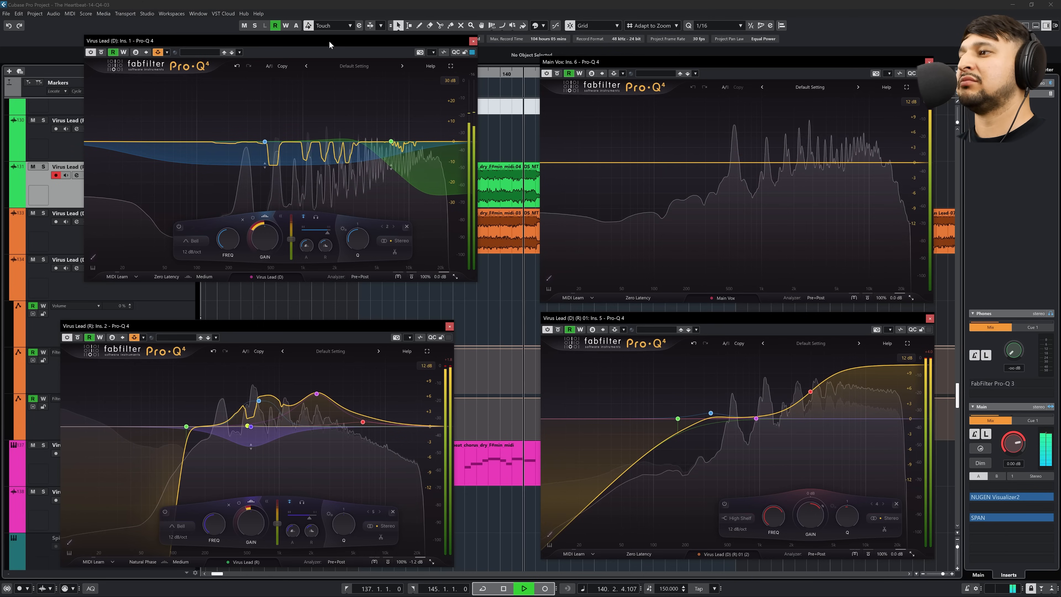
pyautogui.moveTo(251, 446); pyautogui.dragTo(258, 482)
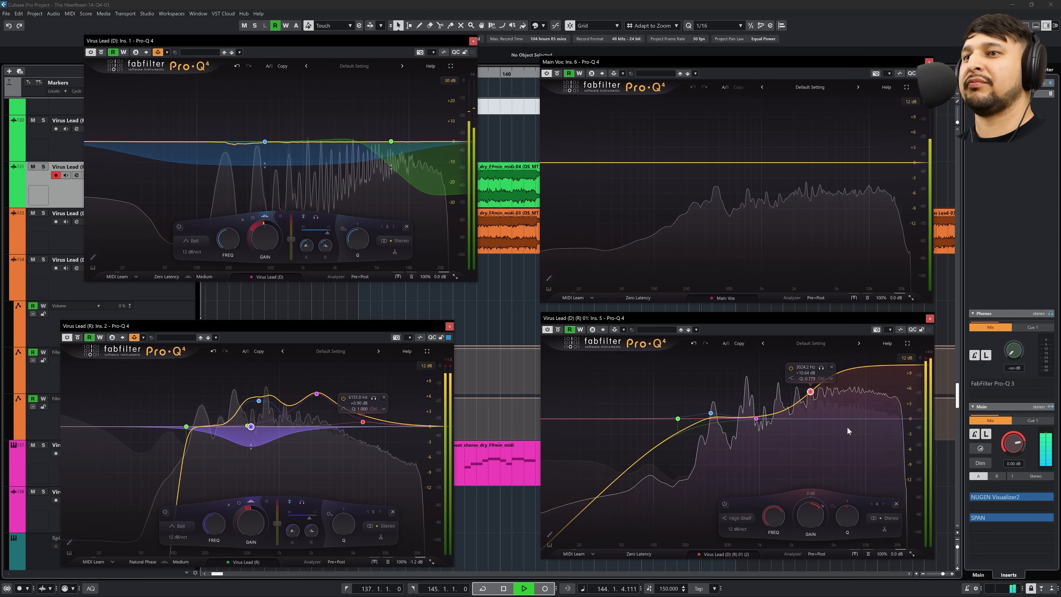
# In the Virus Lead (D) (R) 01 EQ, add a bell band at 5903.9 Hz with a dynamic range of about -9 dB
pyautogui.press('space')
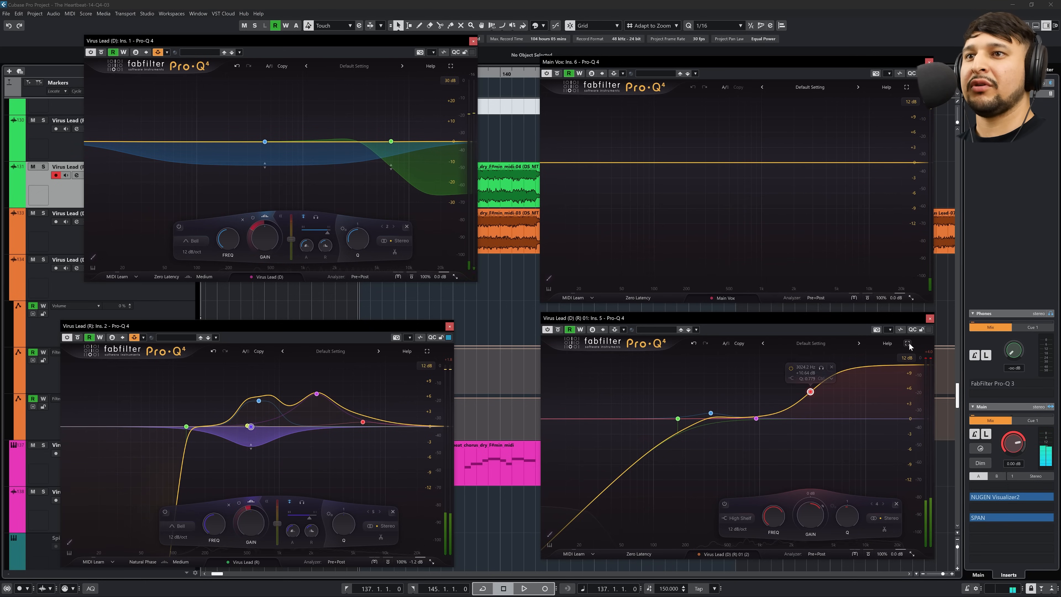
pyautogui.click(909, 343)
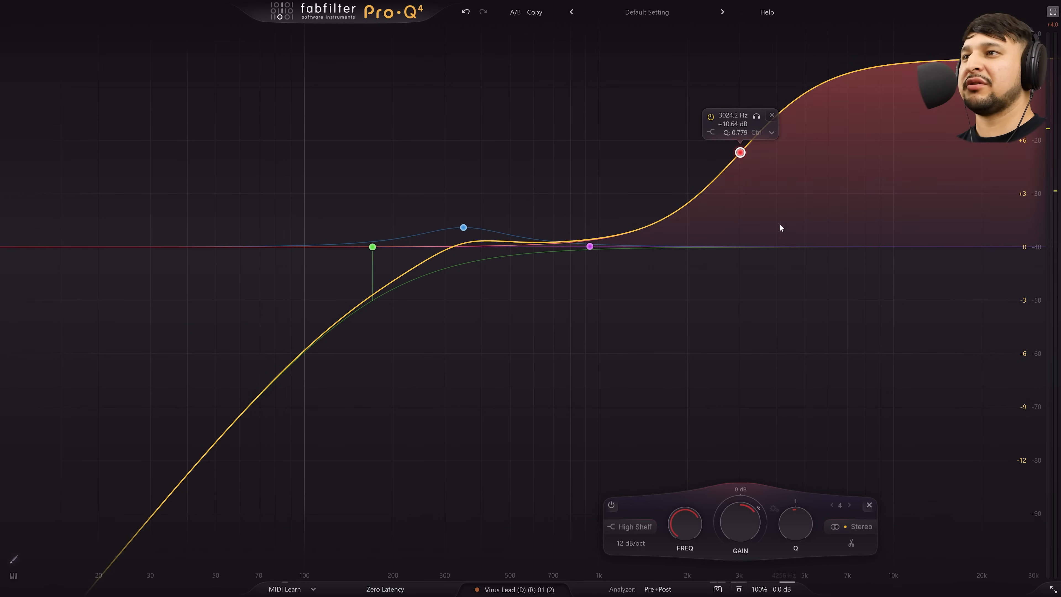
pyautogui.click(826, 247)
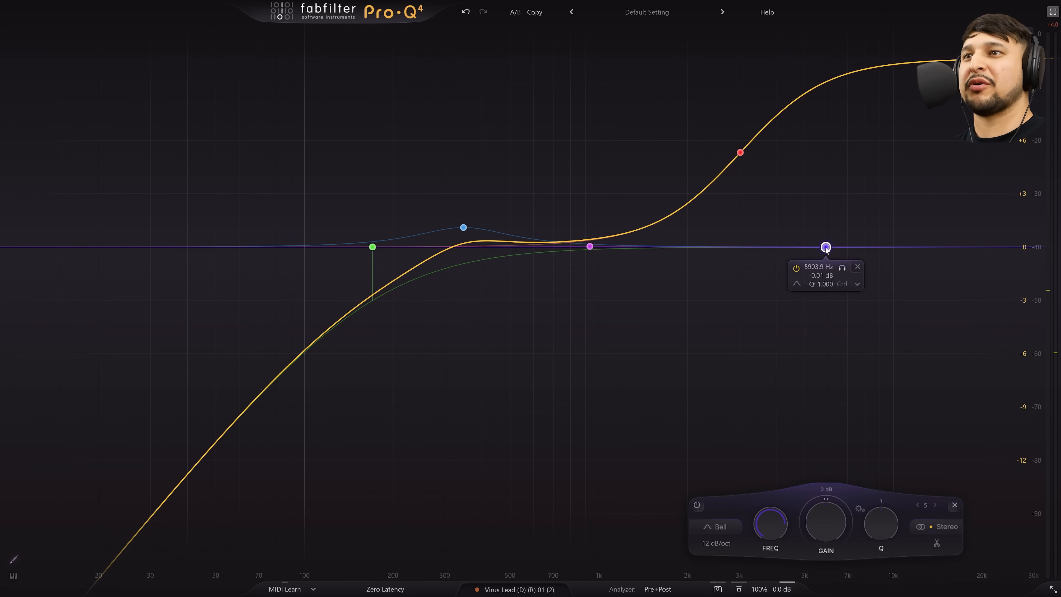
pyautogui.moveTo(816, 502); pyautogui.dragTo(817, 542)
pyautogui.click(844, 492)
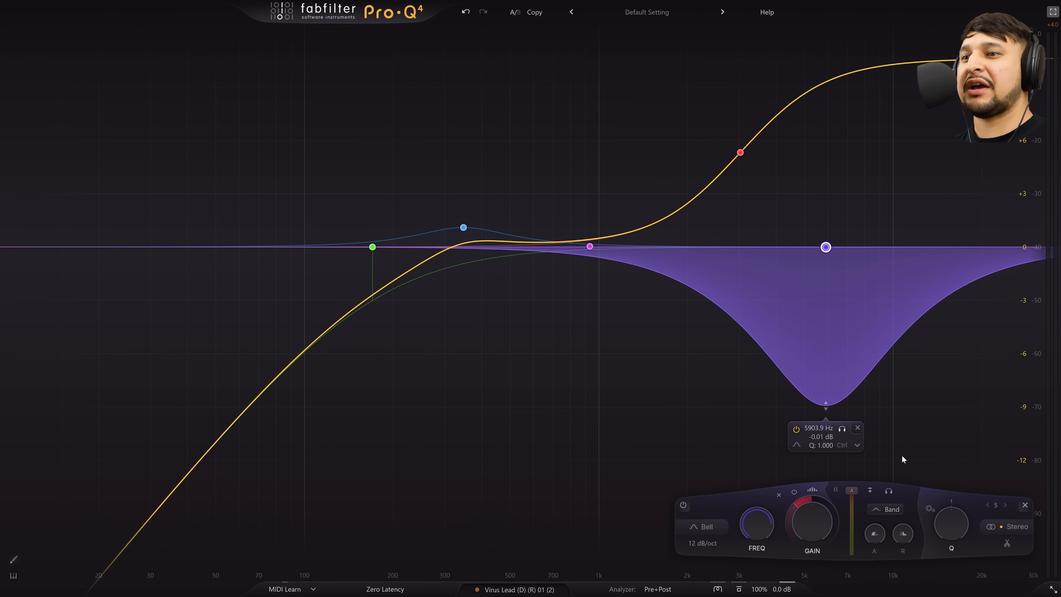
# Set the 5903.9 Hz band to external side-chain triggering and turn on its spectral dynamics during playback
pyautogui.moveTo(832, 501)
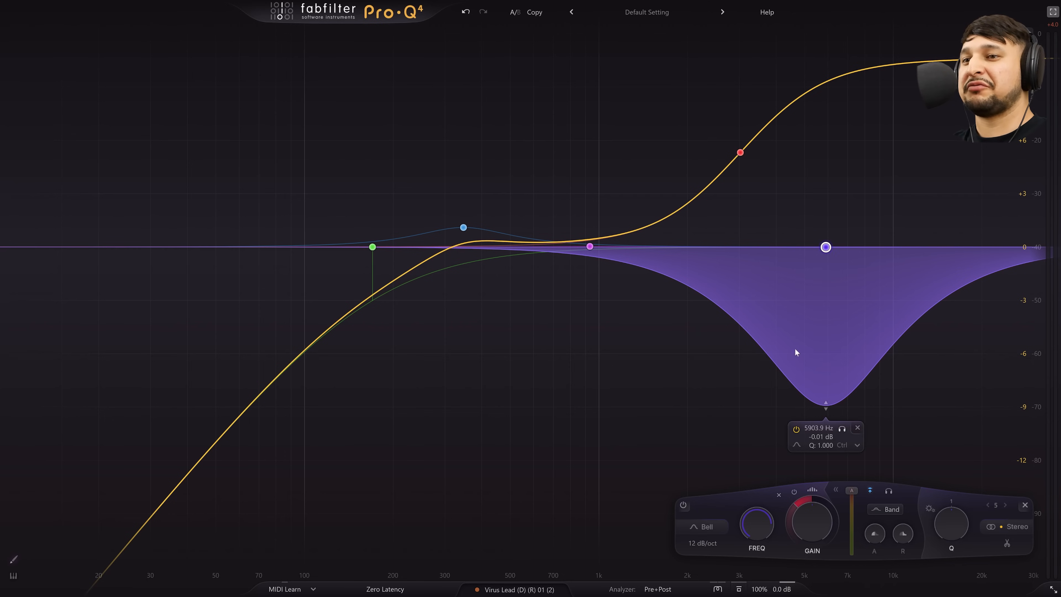
pyautogui.press('space')
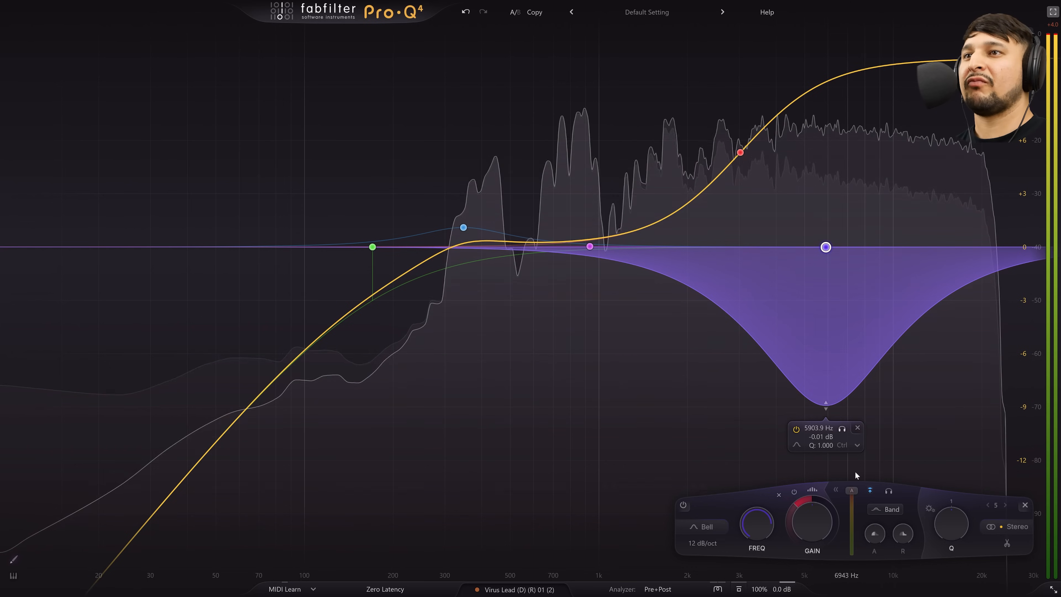
pyautogui.click(813, 490)
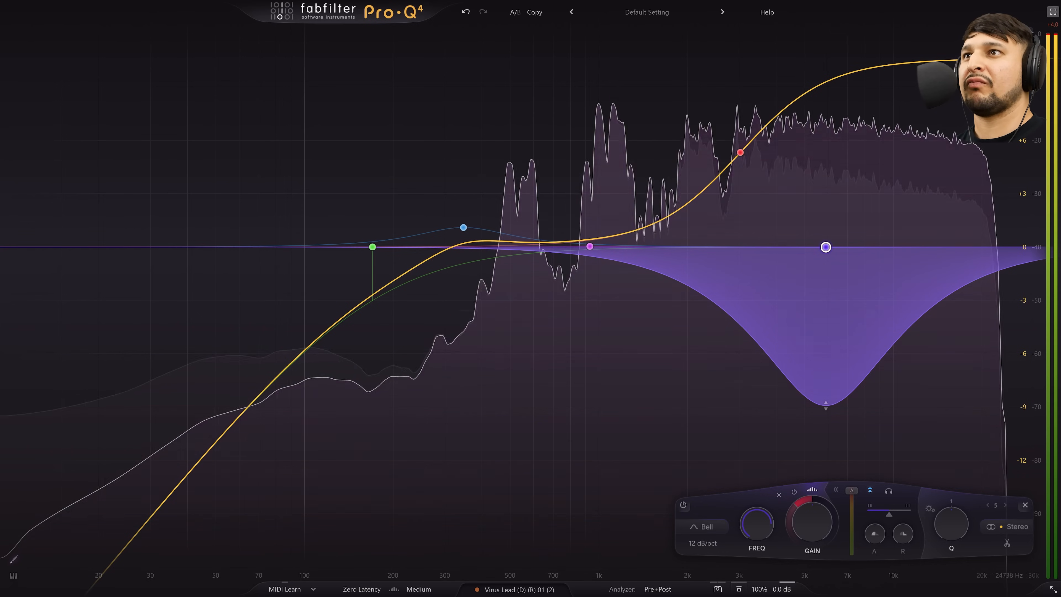
pyautogui.click(1054, 13)
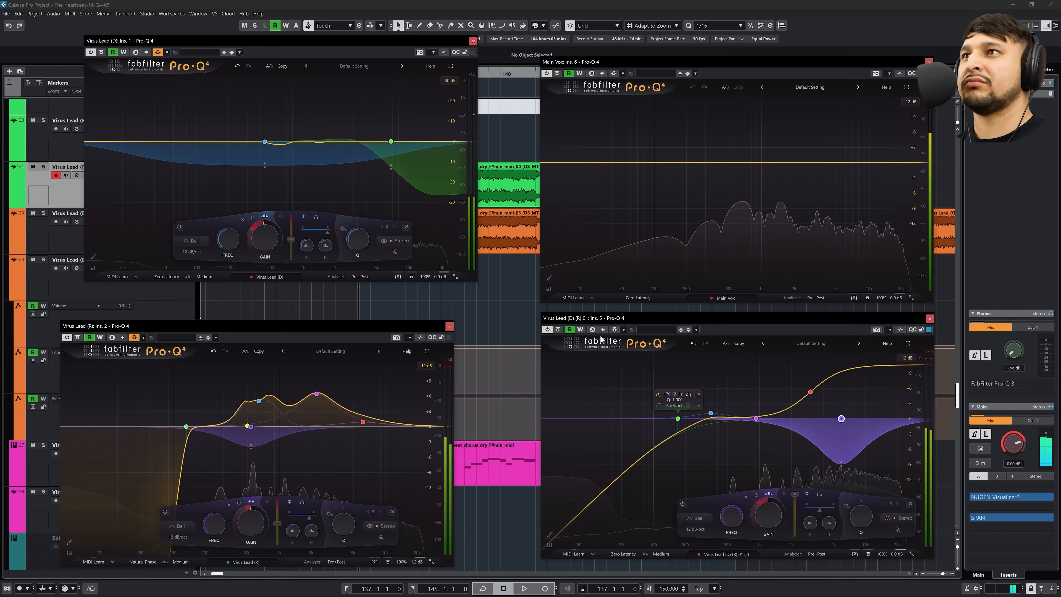
# Activate side-chaining on the Virus Lead (D) (R) 01 EQ and add Main Vox as its side-chain source
pyautogui.click(615, 329)
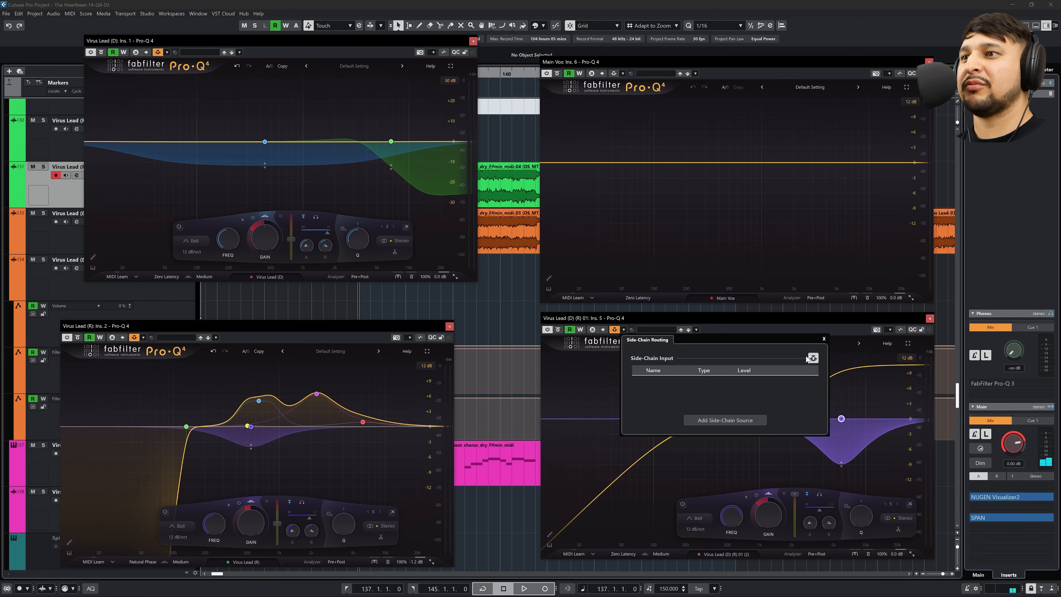
pyautogui.click(764, 419)
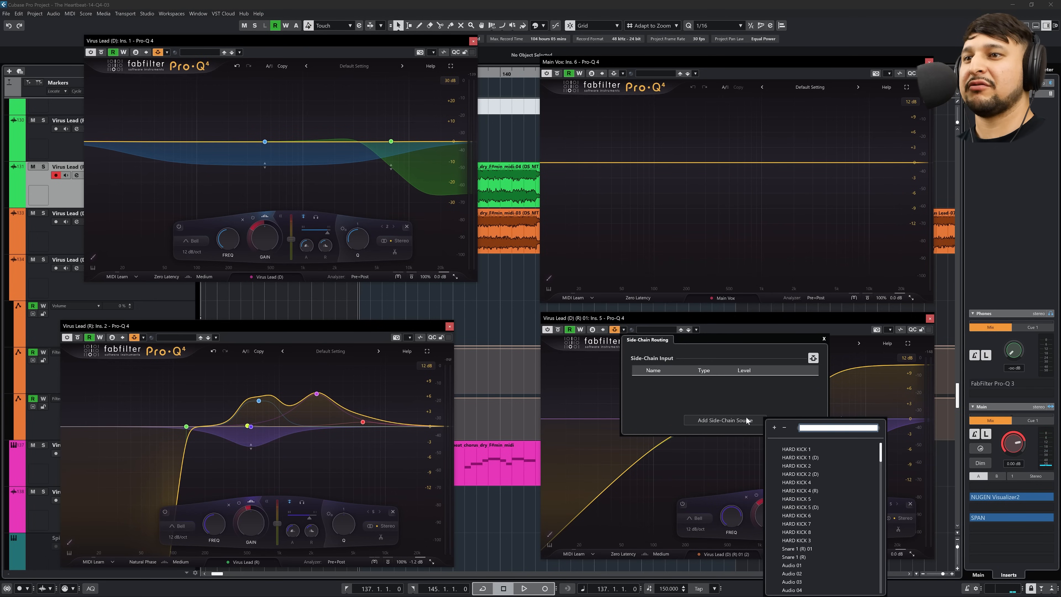
pyautogui.write('MAIN')
pyautogui.press('Return')
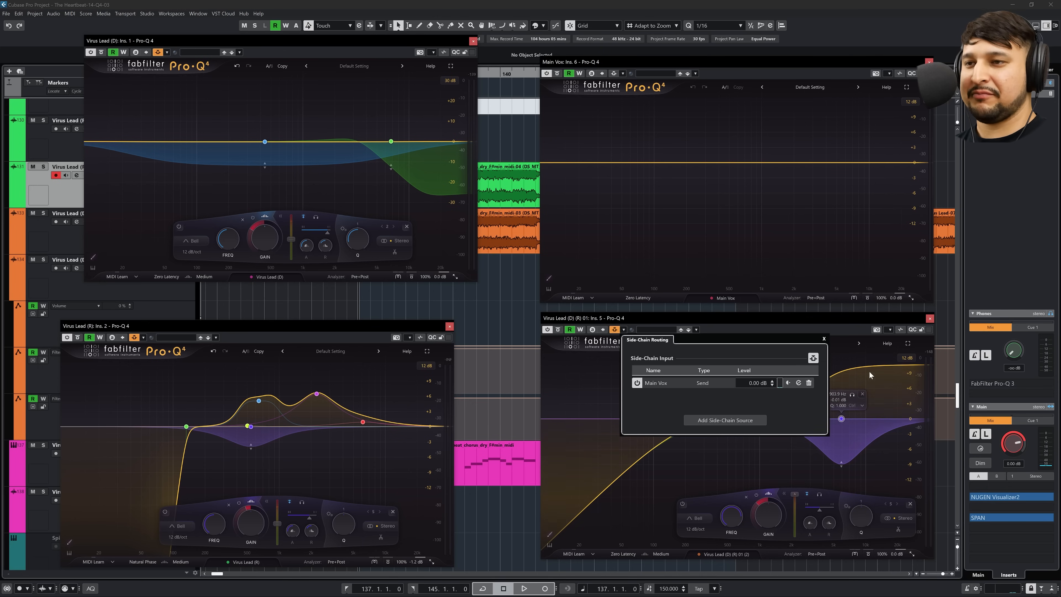
pyautogui.click(853, 382)
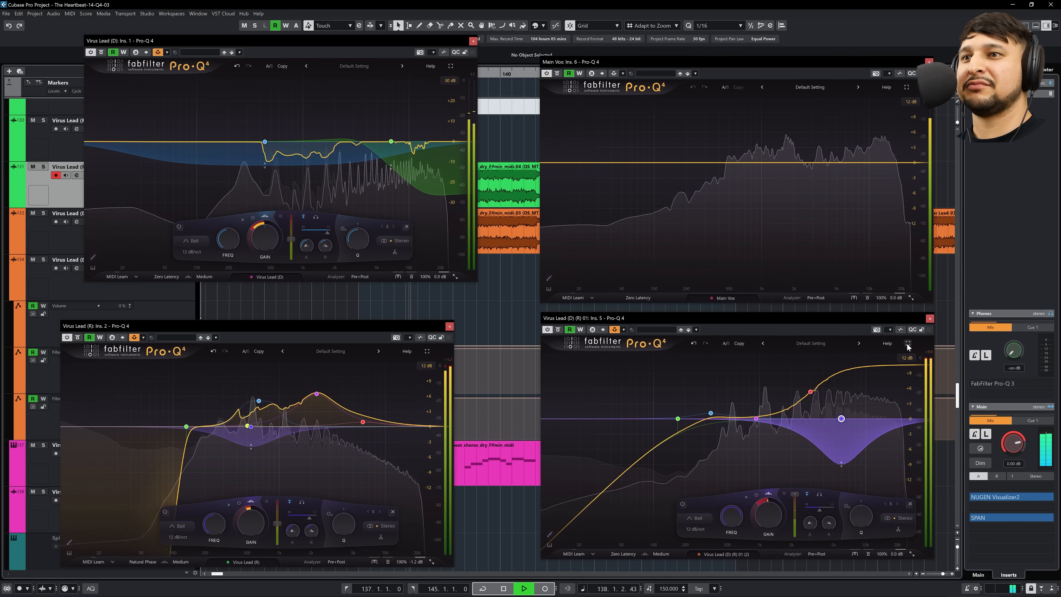
# Narrow the purple spectral band in the Virus Lead (D) (R) 01 EQ to a Q of 2.243 and move it to 8244 Hz
pyautogui.click(908, 343)
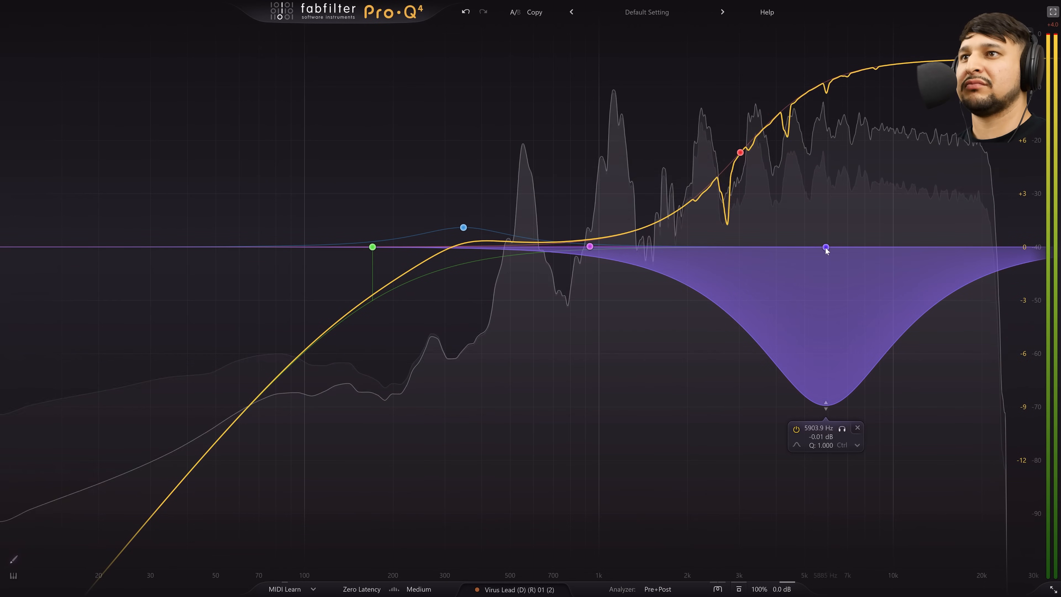
pyautogui.scroll(4, 826, 247)
pyautogui.moveTo(826, 247); pyautogui.dragTo(869, 248)
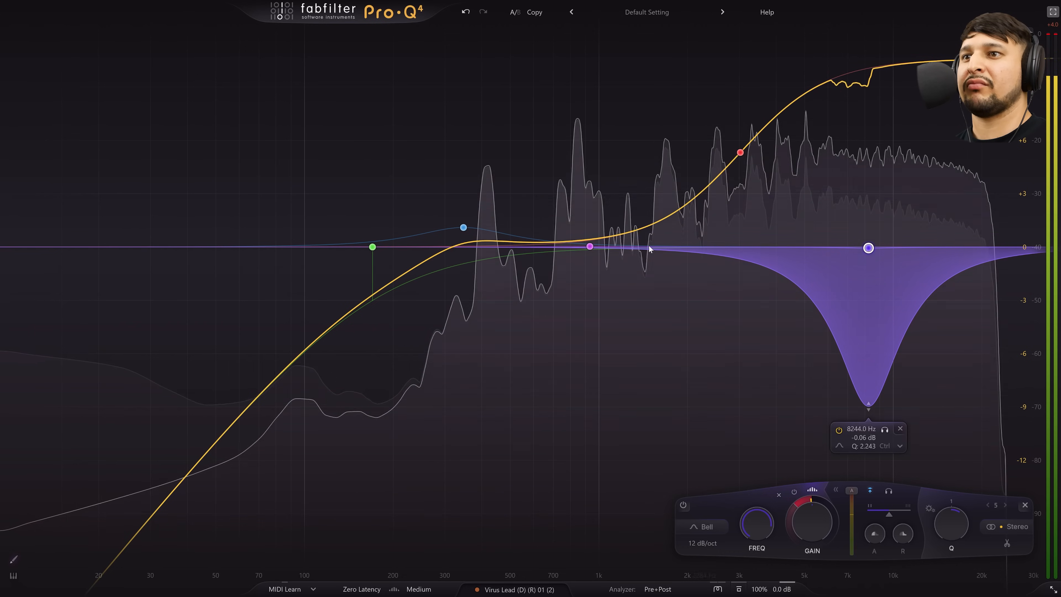
# Add a side-chained dynamic bell band at 820 Hz with a -4.2 dB range and a Q of 1.711, and play back
pyautogui.click(573, 247)
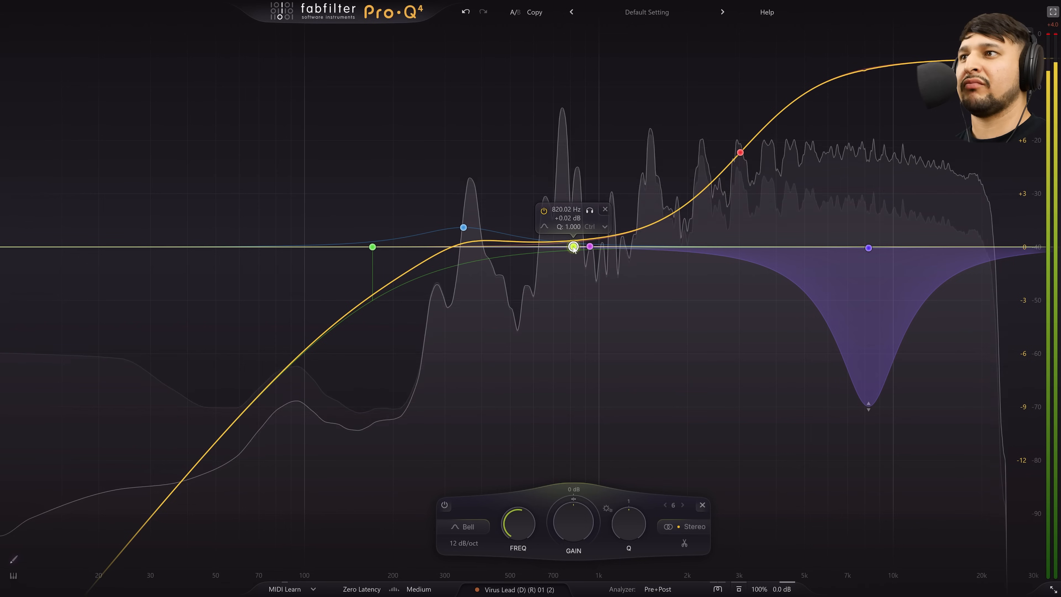
pyautogui.moveTo(570, 500); pyautogui.dragTo(570, 515)
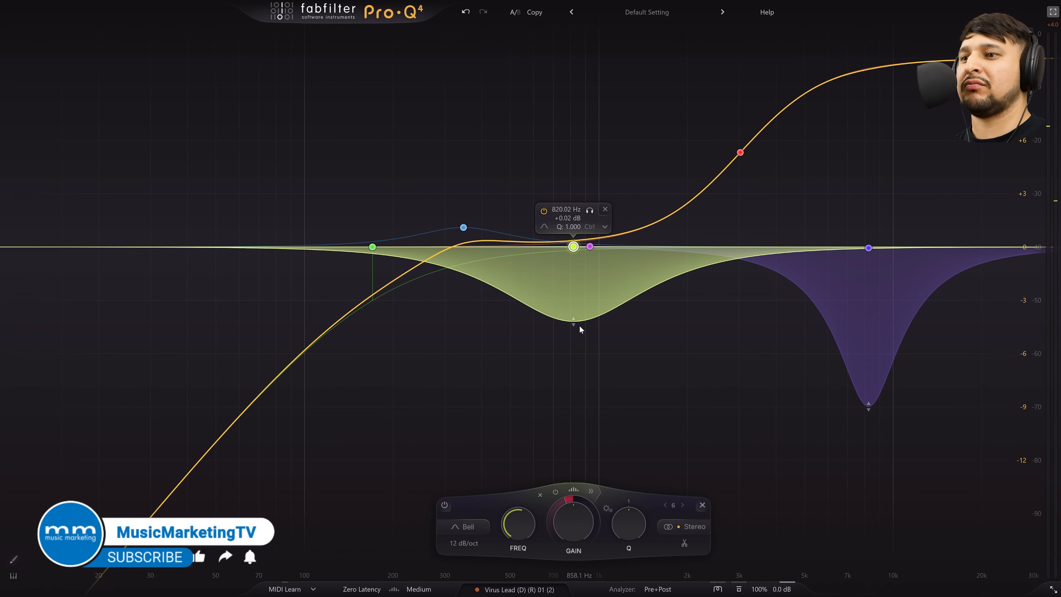
pyautogui.scroll(4, 576, 327)
pyautogui.click(591, 493)
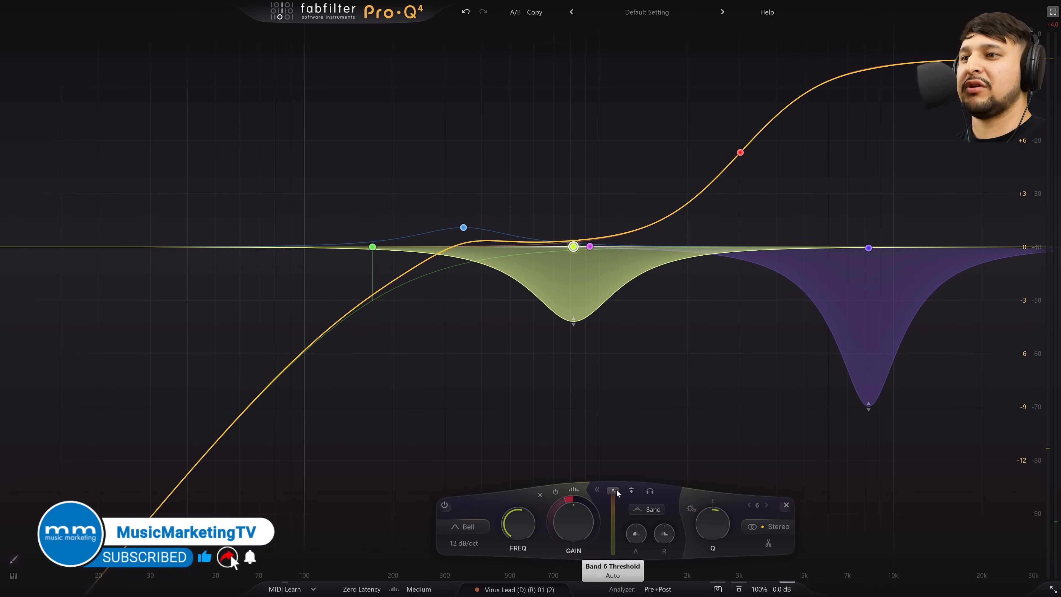
pyautogui.click(631, 491)
pyautogui.moveTo(607, 298)
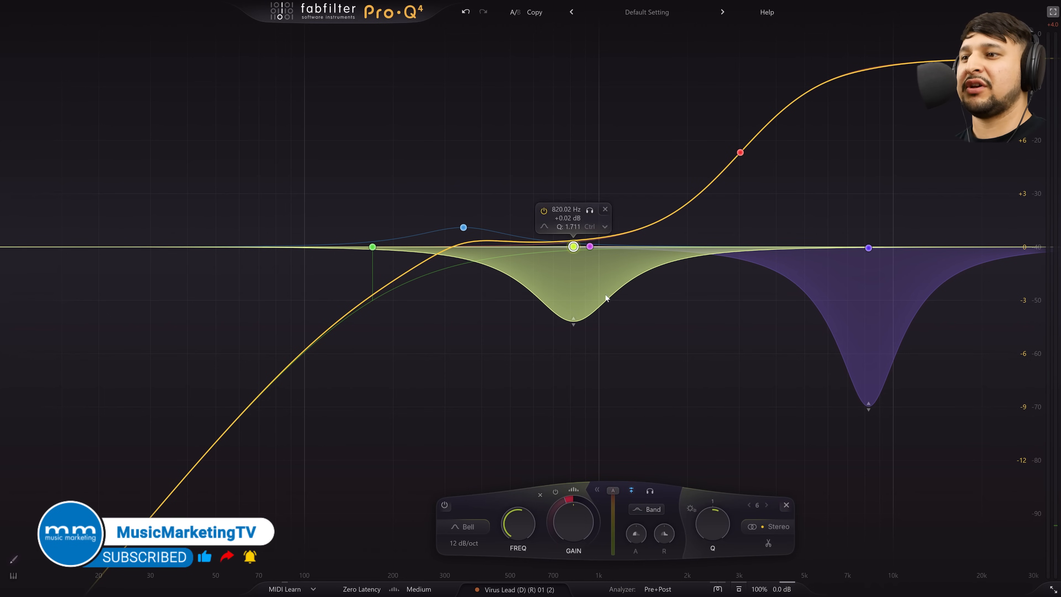
pyautogui.press('space')
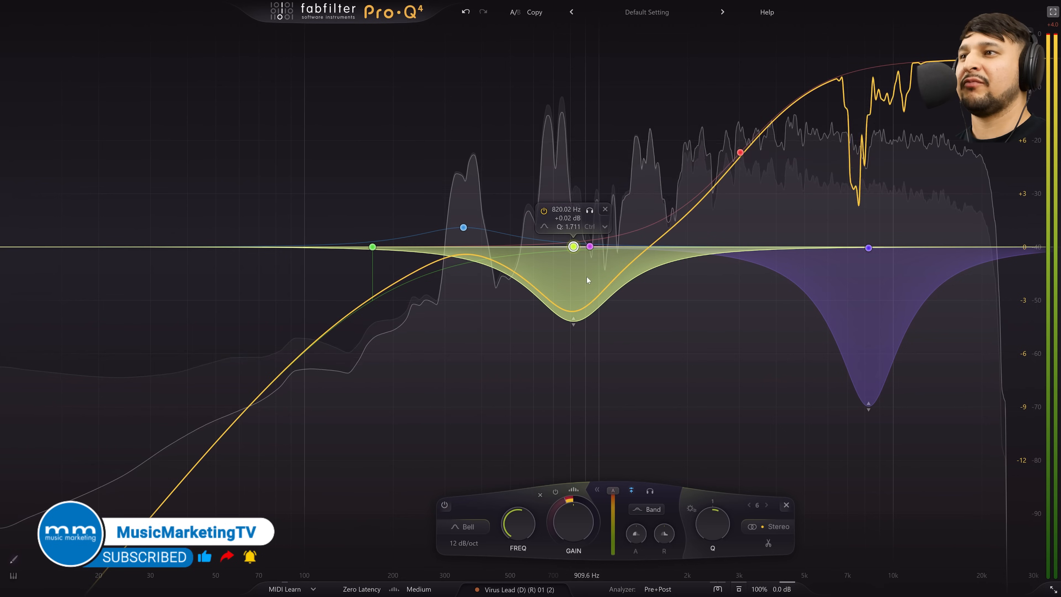
# Turn on spectral dynamics for the 820 Hz band and deepen its dynamic range to about -8.6 dB
pyautogui.click(574, 490)
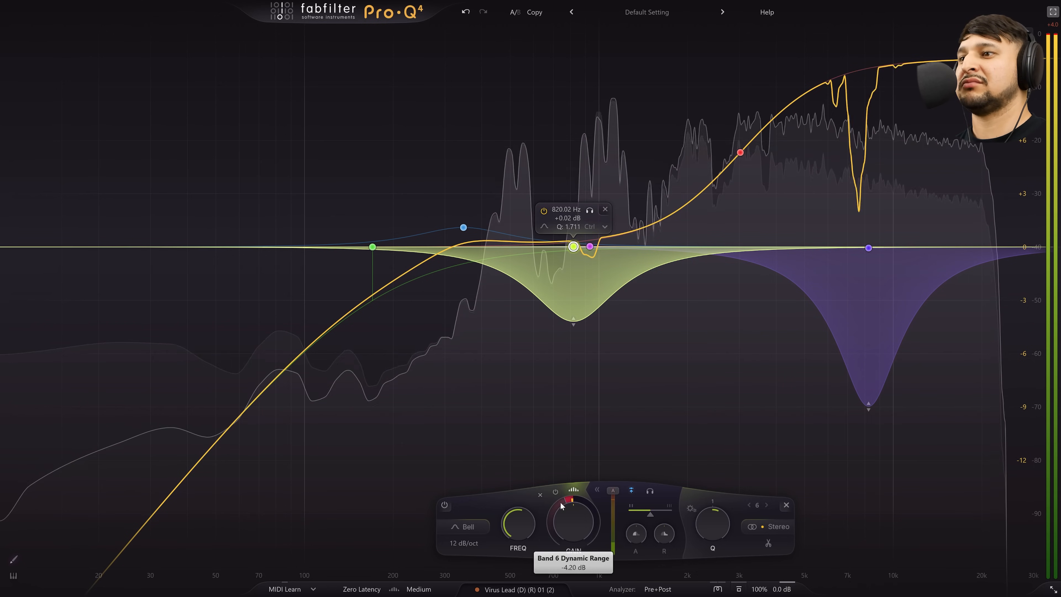
pyautogui.moveTo(560, 502); pyautogui.dragTo(524, 524)
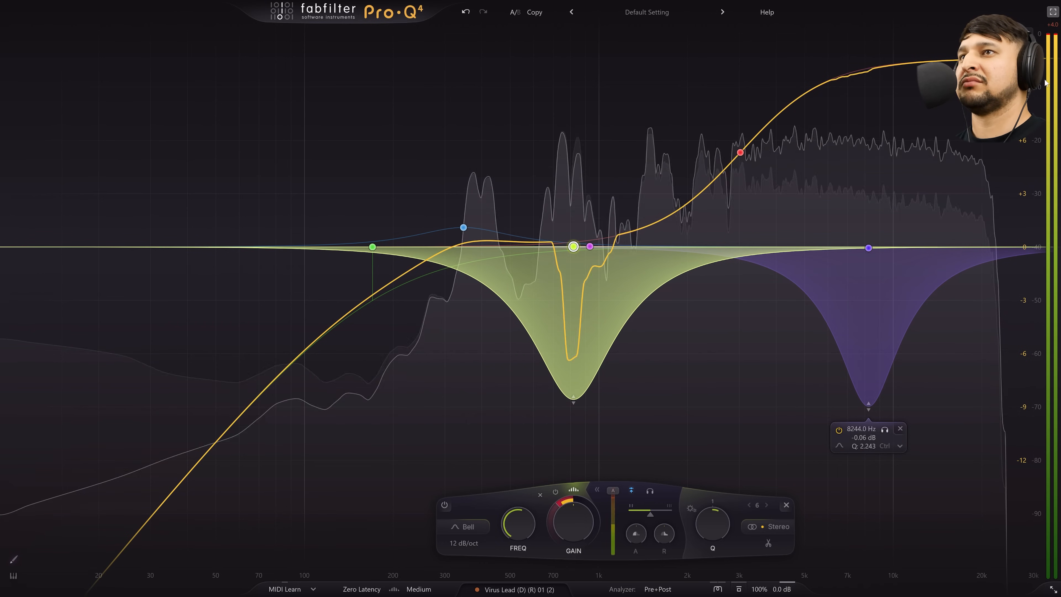
pyautogui.click(1053, 12)
pyautogui.press('space')
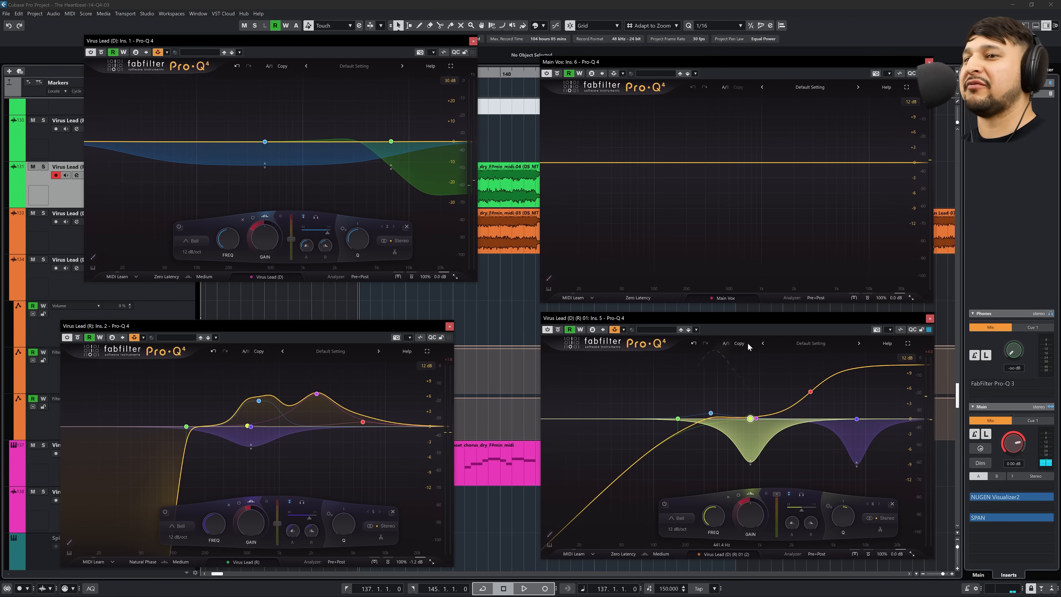
# In the Main Vox EQ, add a spectral dynamic bell at 3746.3 Hz with a range of about +3 dB, and play back
pyautogui.click(909, 88)
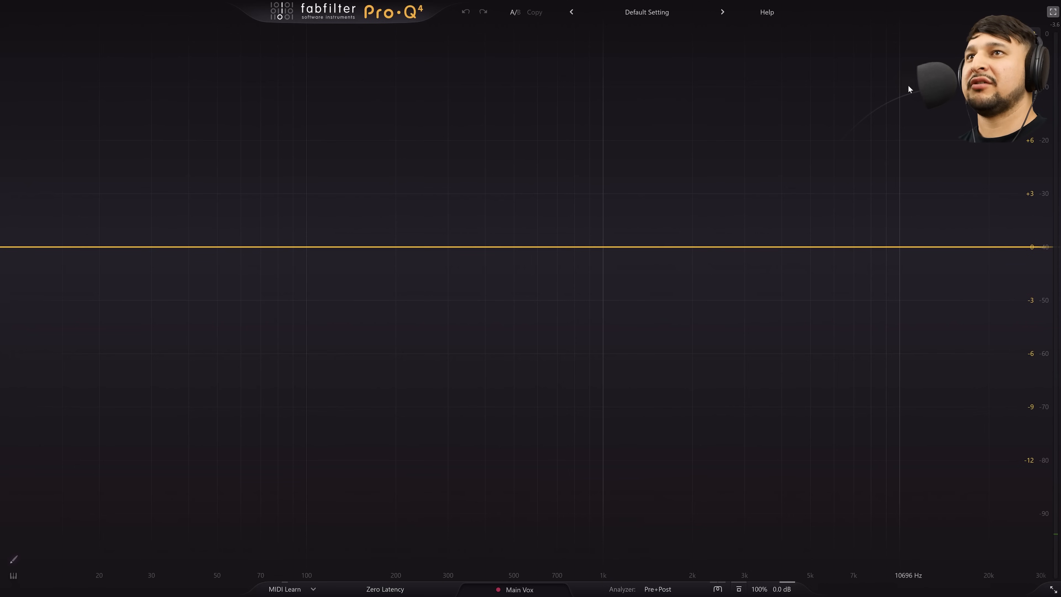
pyautogui.moveTo(773, 246); pyautogui.dragTo(773, 212)
pyautogui.doubleClick(763, 527)
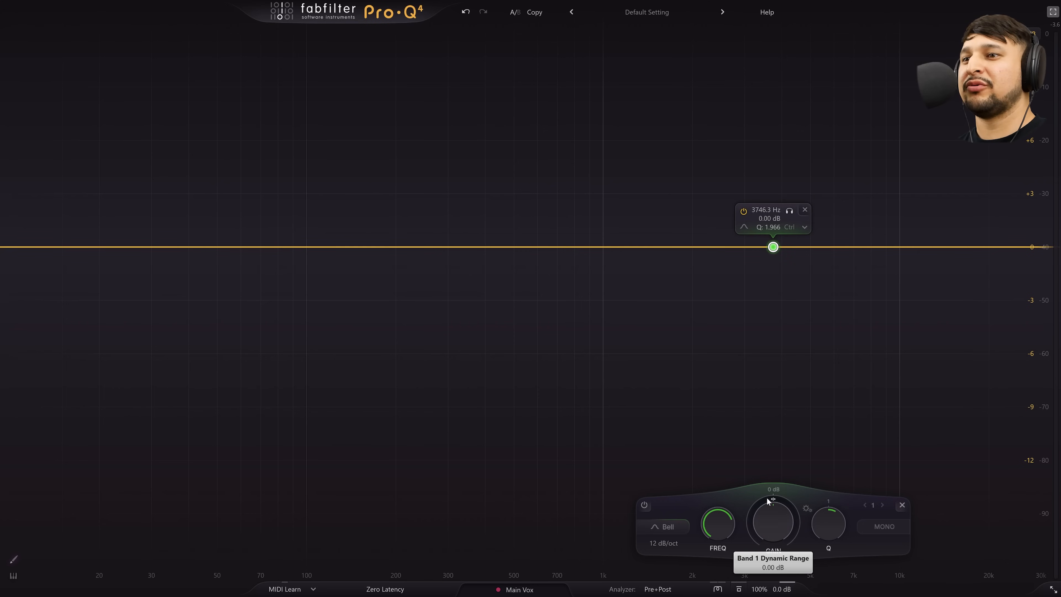
pyautogui.moveTo(767, 497); pyautogui.dragTo(775, 423)
pyautogui.click(773, 490)
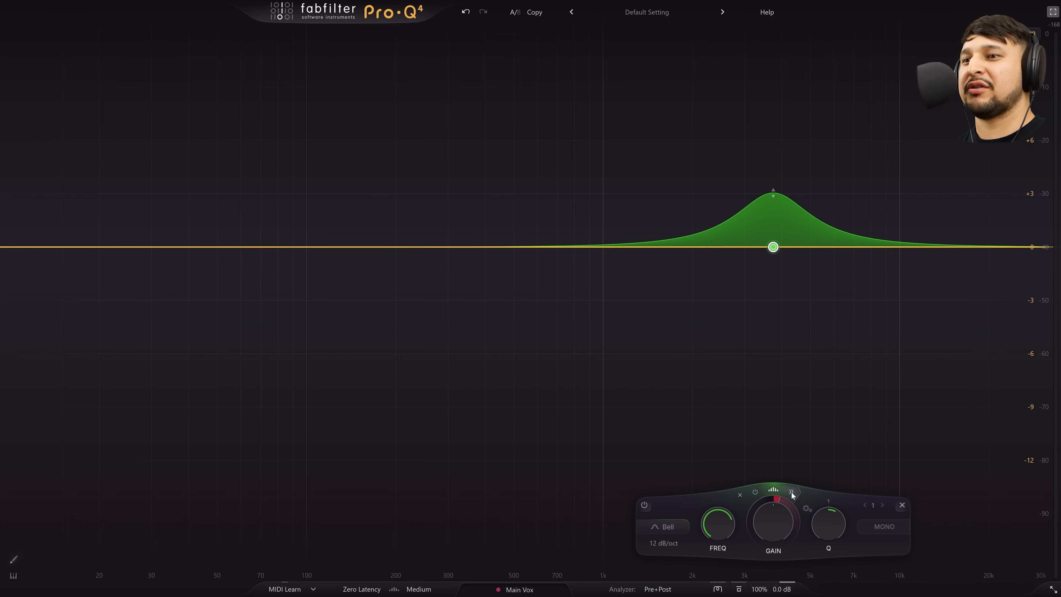
pyautogui.press('space')
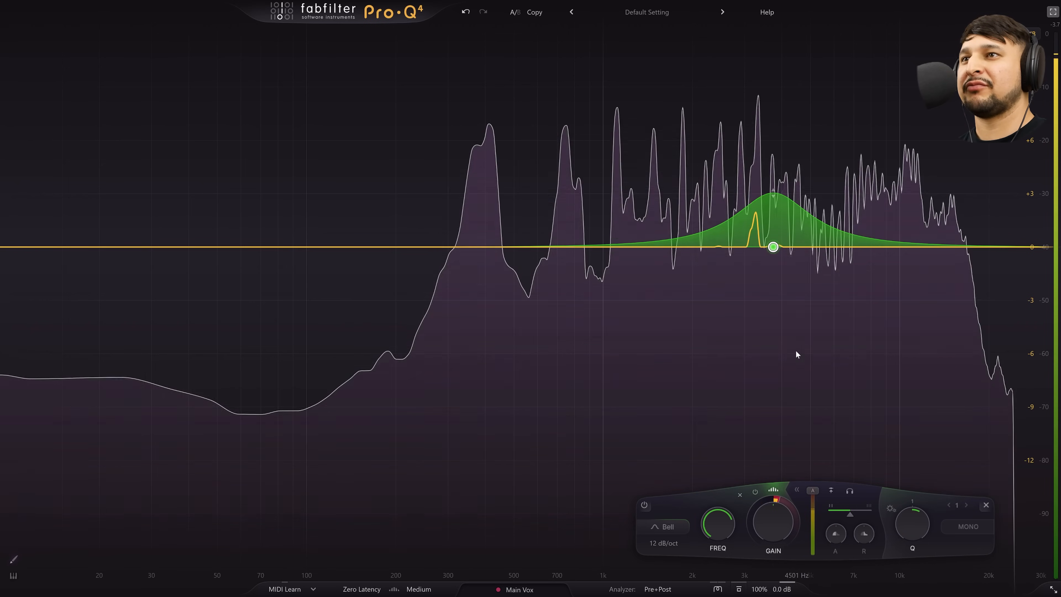
# Move the vocal's spectral boost to about 5.5 kHz, set its threshold to -40 dB and its dynamic range to about +1.8 dB
pyautogui.moveTo(786, 235); pyautogui.dragTo(817, 236)
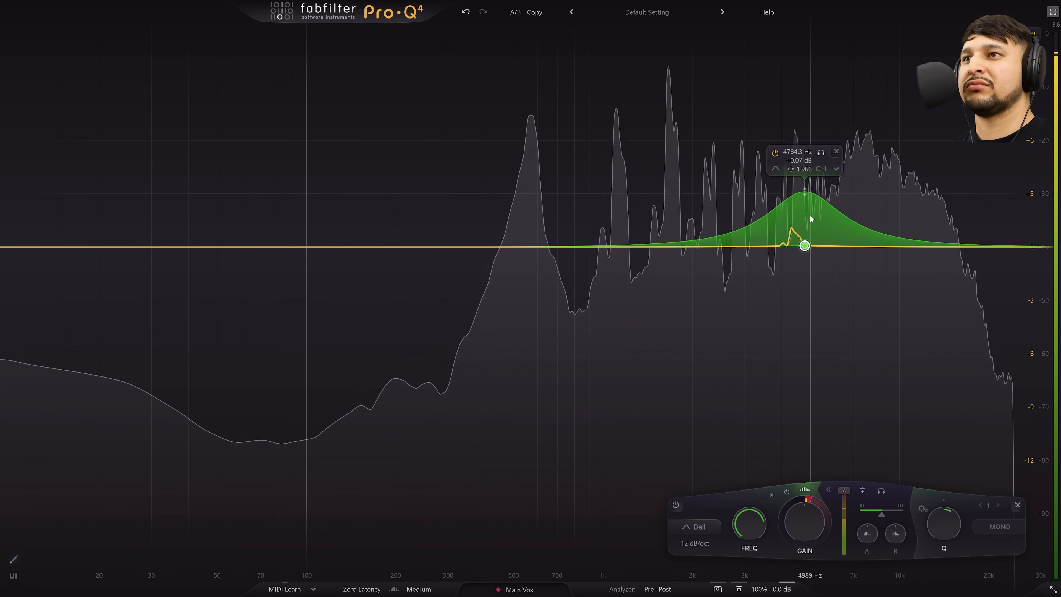
pyautogui.moveTo(806, 195)
pyautogui.mouseDown()
pyautogui.moveTo(806, 165)
pyautogui.moveTo(805, 194)
pyautogui.mouseUp()
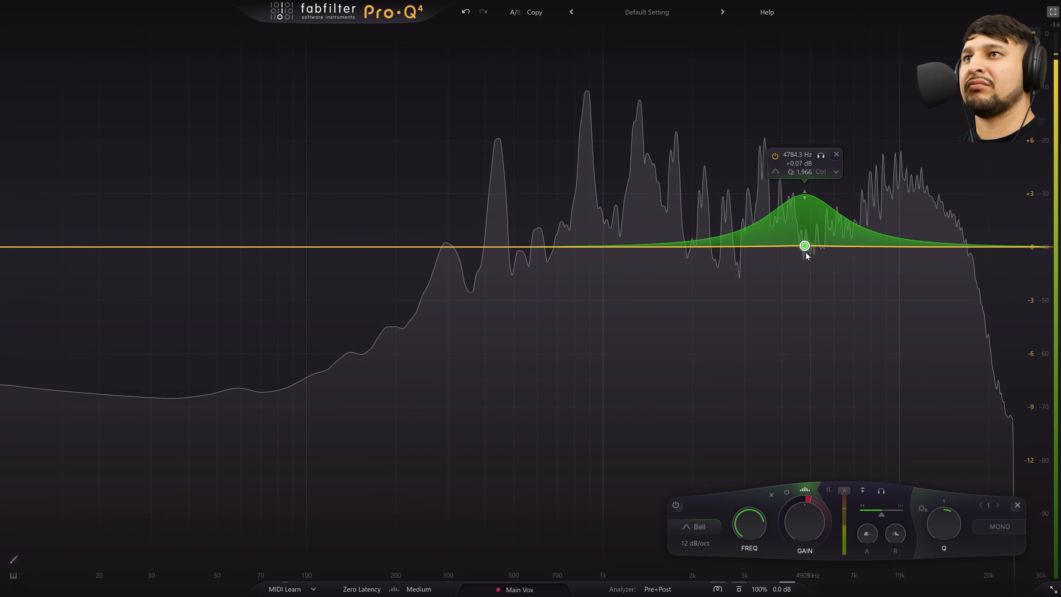
pyautogui.moveTo(806, 247); pyautogui.dragTo(821, 247)
pyautogui.moveTo(822, 194)
pyautogui.mouseDown()
pyautogui.moveTo(822, 156)
pyautogui.moveTo(822, 179)
pyautogui.mouseUp()
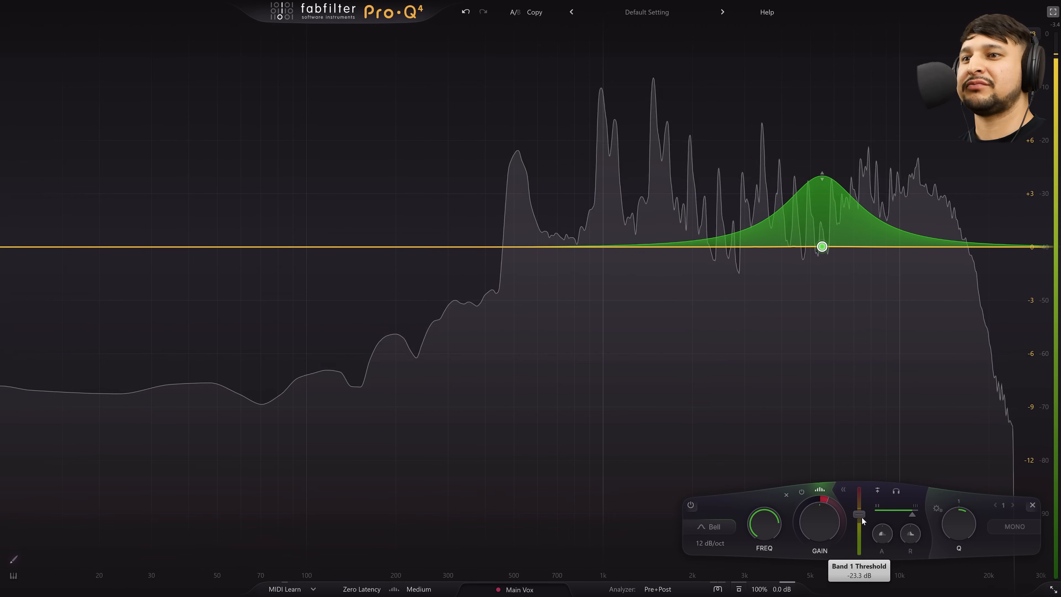
pyautogui.moveTo(863, 491); pyautogui.dragTo(862, 537)
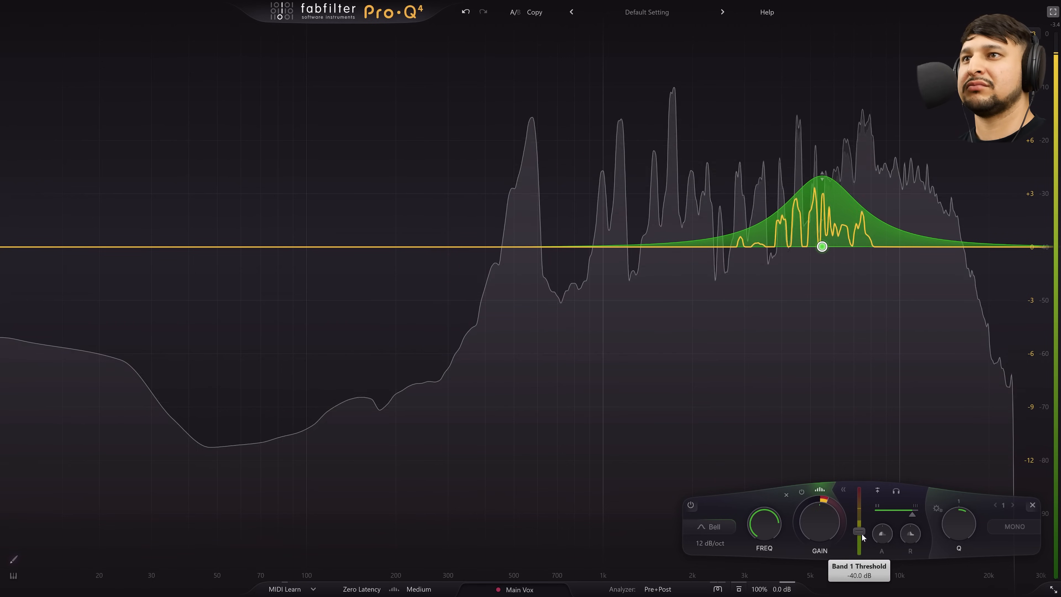
pyautogui.moveTo(815, 216)
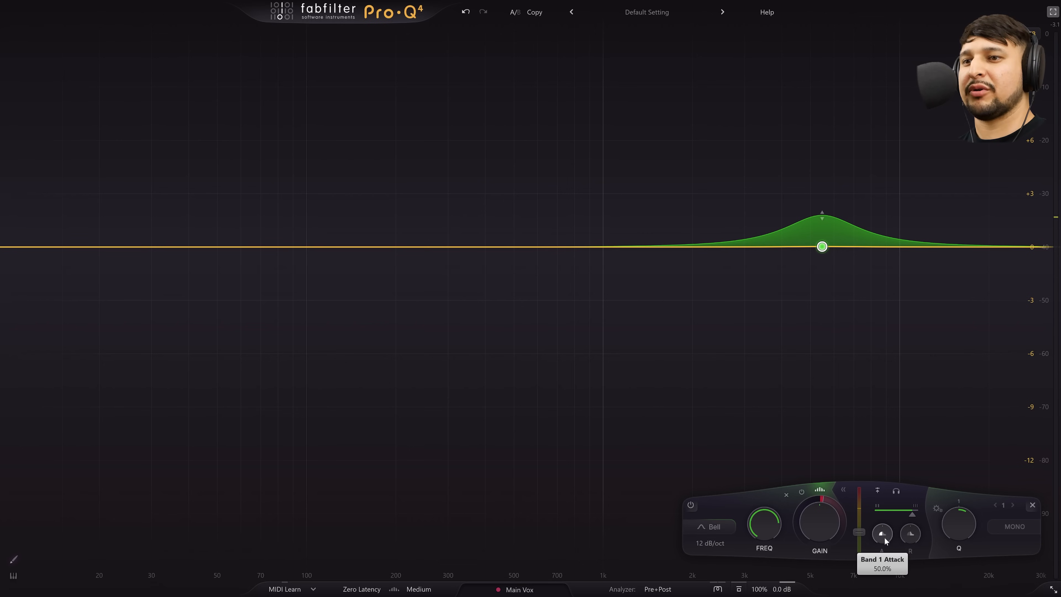
# Add a spectral dynamic bell at 14334 Hz on the vocal with a Q of 2.562 and a range of about -9 dB
pyautogui.click(945, 247)
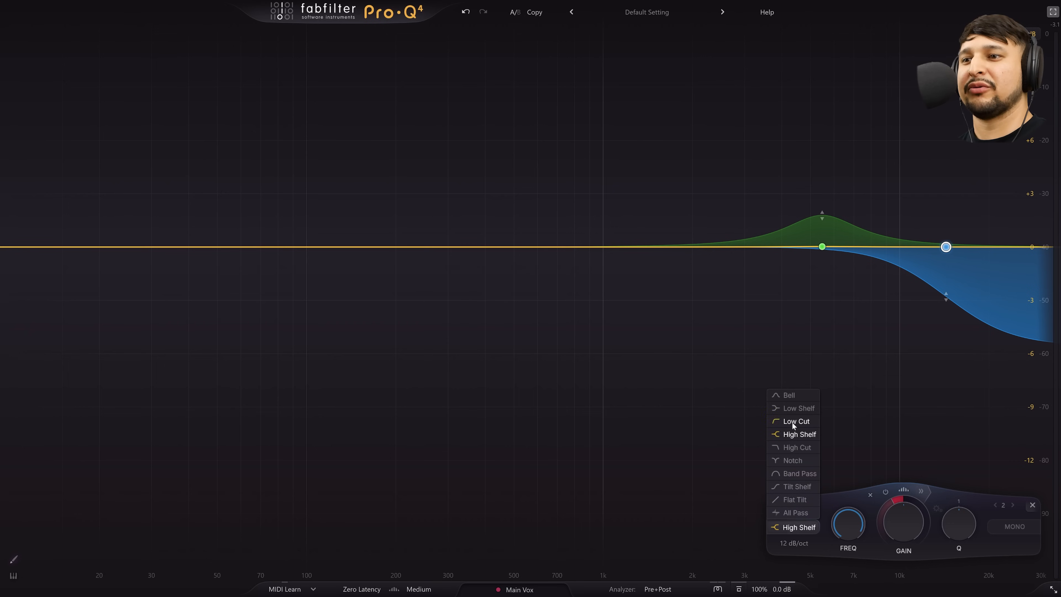
pyautogui.click(792, 397)
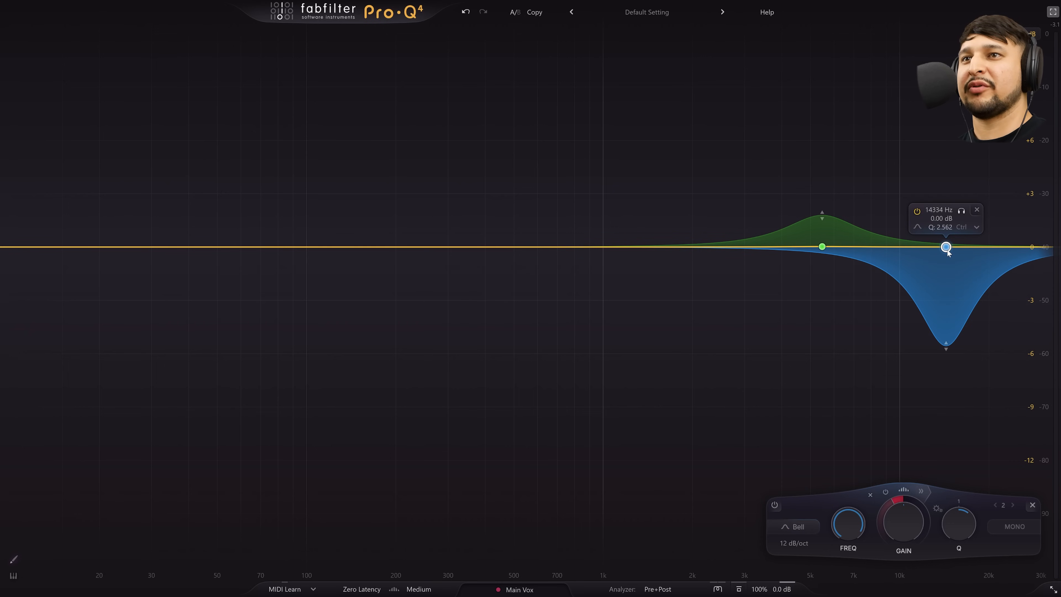
pyautogui.moveTo(942, 345); pyautogui.dragTo(945, 376)
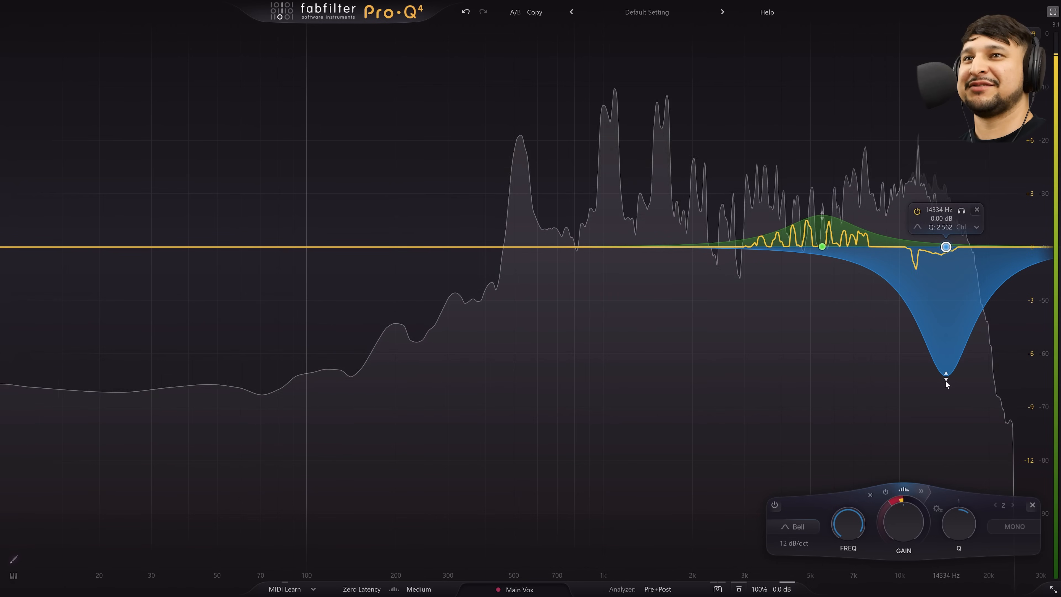
pyautogui.moveTo(948, 382); pyautogui.dragTo(946, 410)
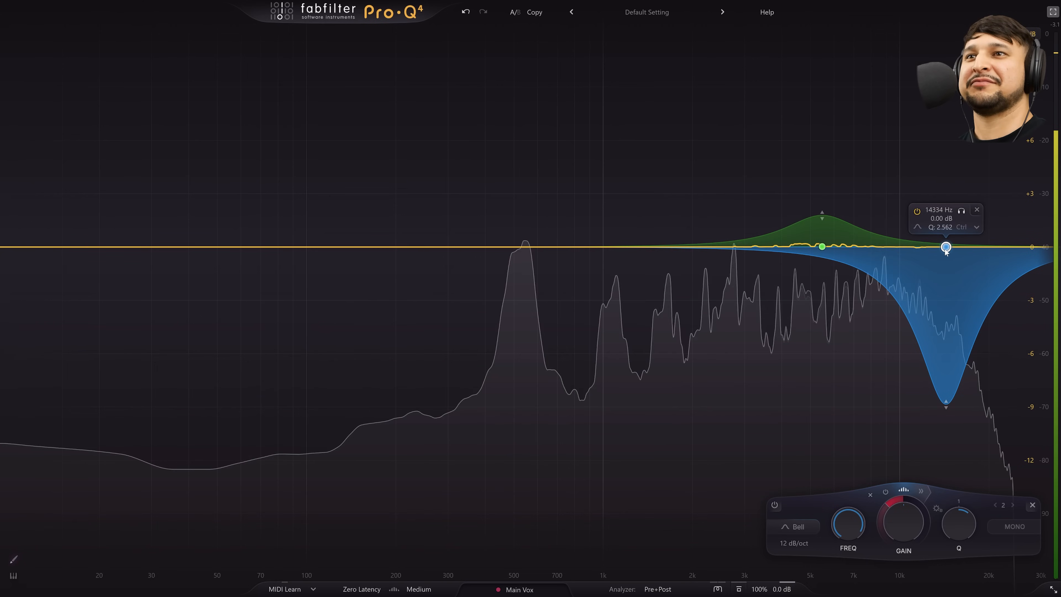
# Move the vocal's spectral cut to 12522 Hz and reduce its dynamic range to about -6 dB
pyautogui.moveTo(946, 247); pyautogui.dragTo(927, 250)
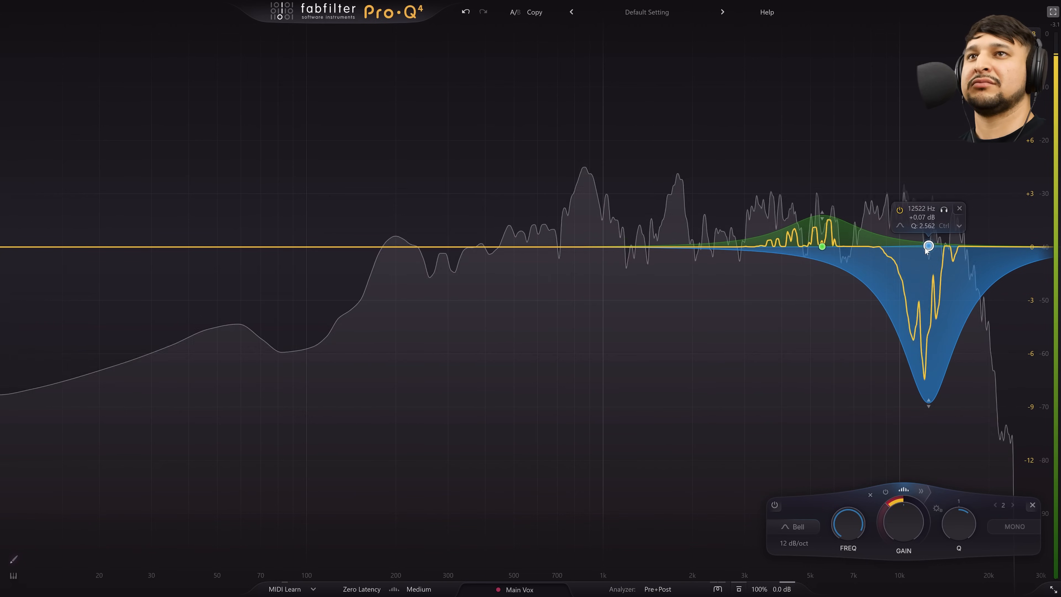
pyautogui.moveTo(890, 507)
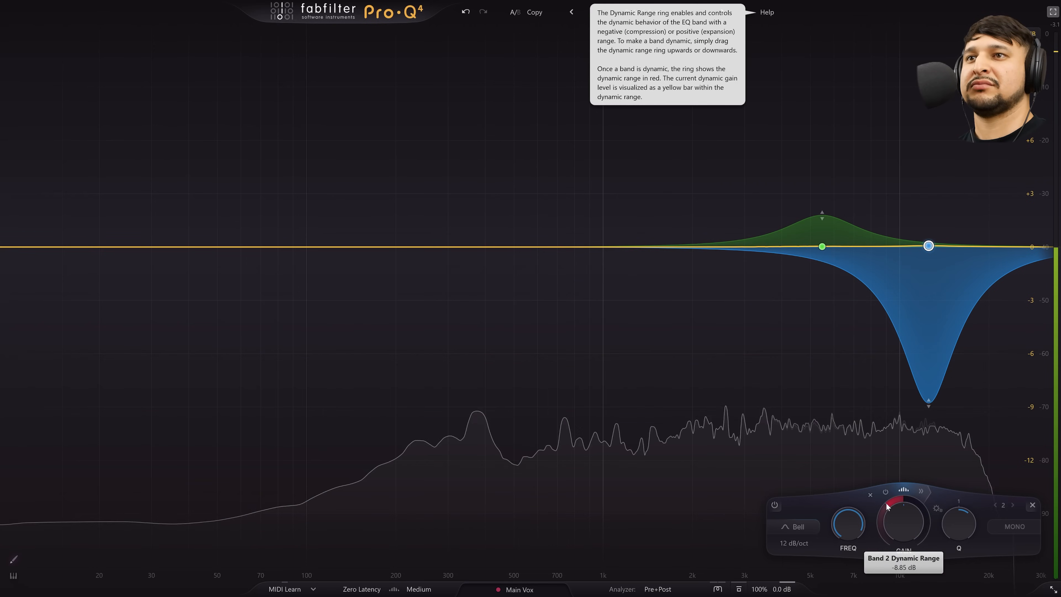
pyautogui.moveTo(889, 503); pyautogui.dragTo(891, 471)
# Expand the spectral settings of the 12.5 kHz cut and set its spectral density to 76% during playback
pyautogui.click(922, 491)
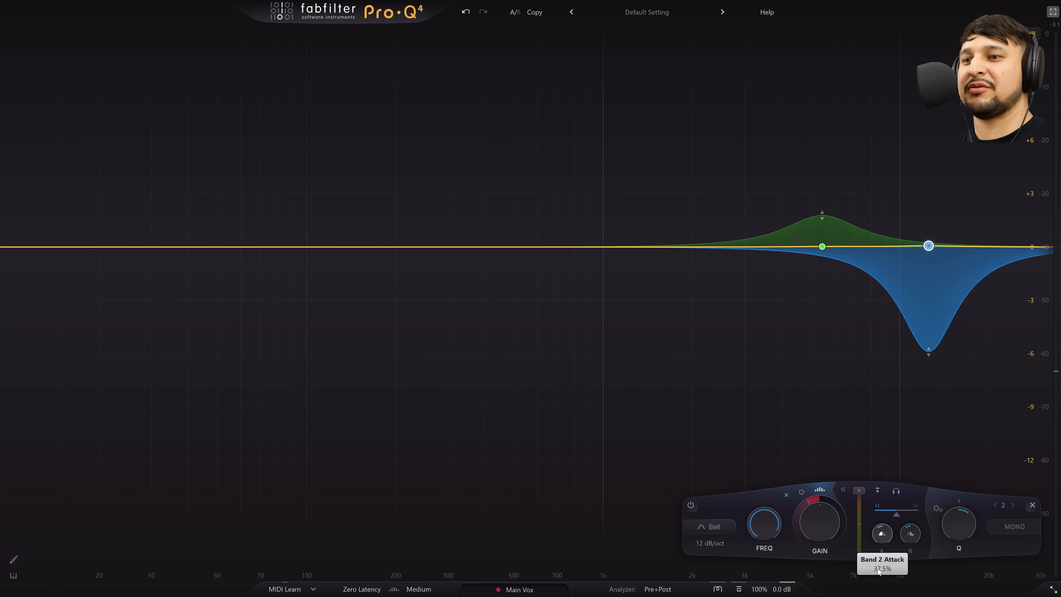
pyautogui.press('space')
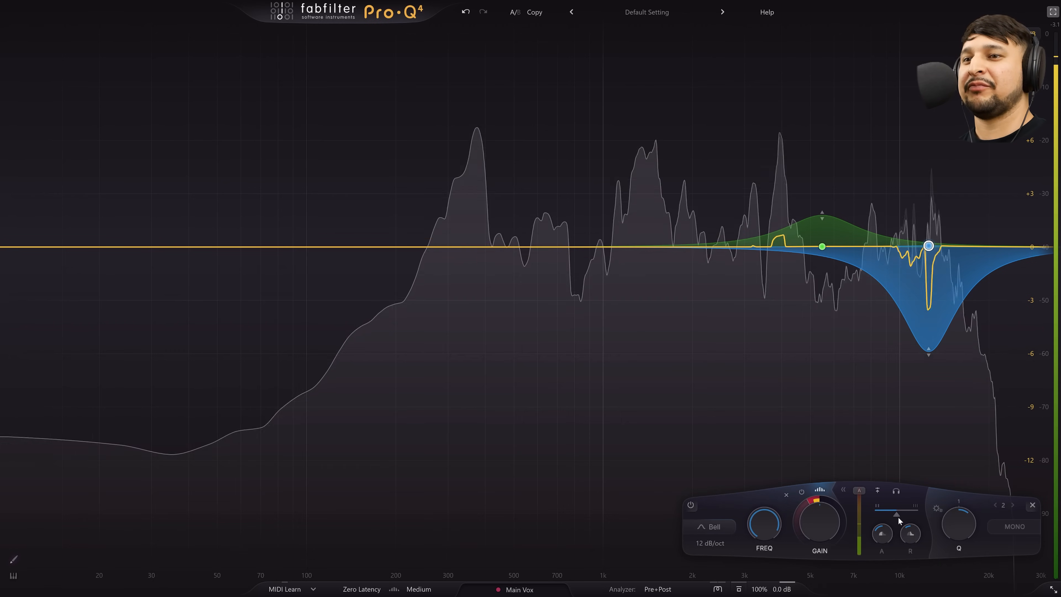
pyautogui.moveTo(898, 512); pyautogui.dragTo(910, 517)
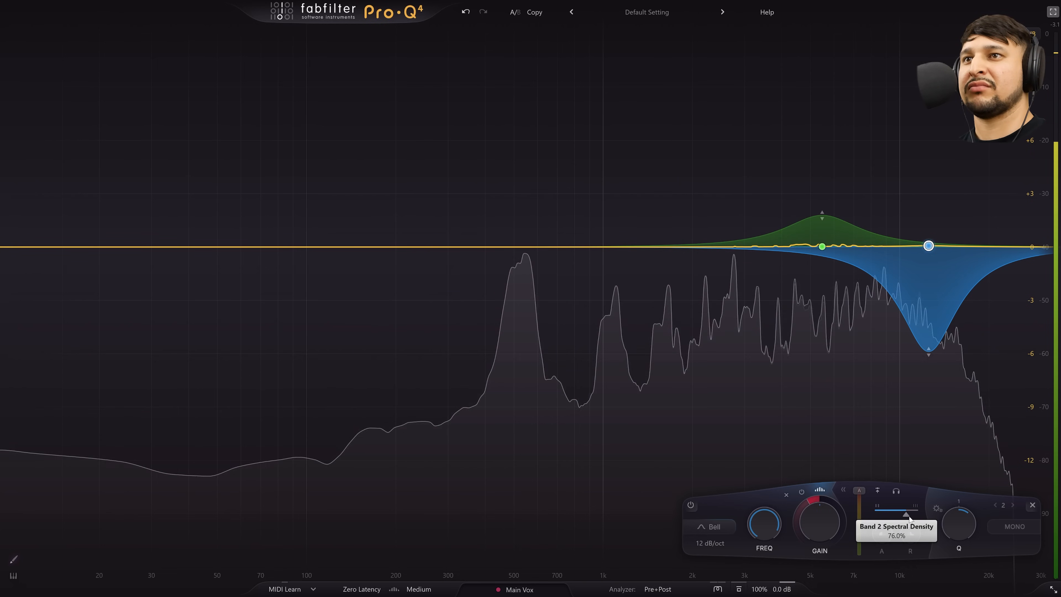
# In the Main Vox EQ, raise the dynamic range of the 5.5 kHz spectral boost slightly and widen its bell
pyautogui.moveTo(696, 211)
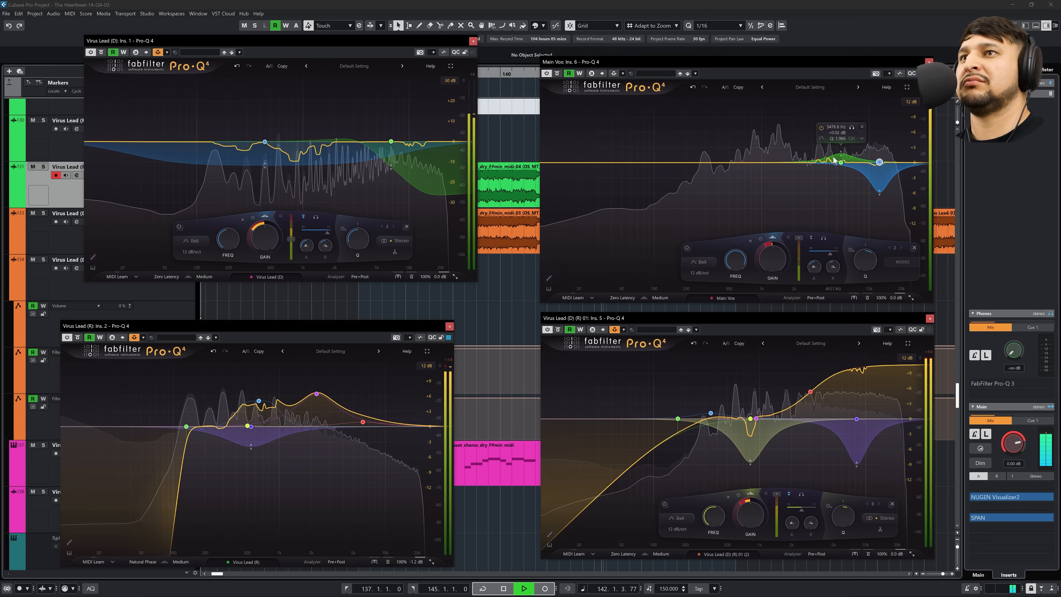
pyautogui.moveTo(839, 153); pyautogui.dragTo(838, 150)
pyautogui.scroll(-3, 837, 145)
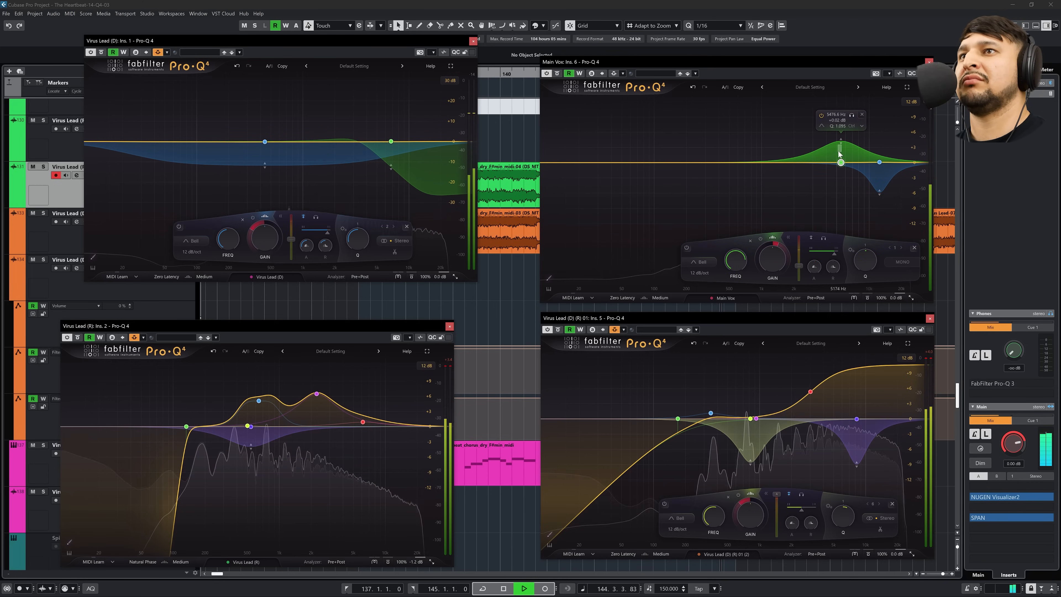
pyautogui.scroll(-2, 839, 150)
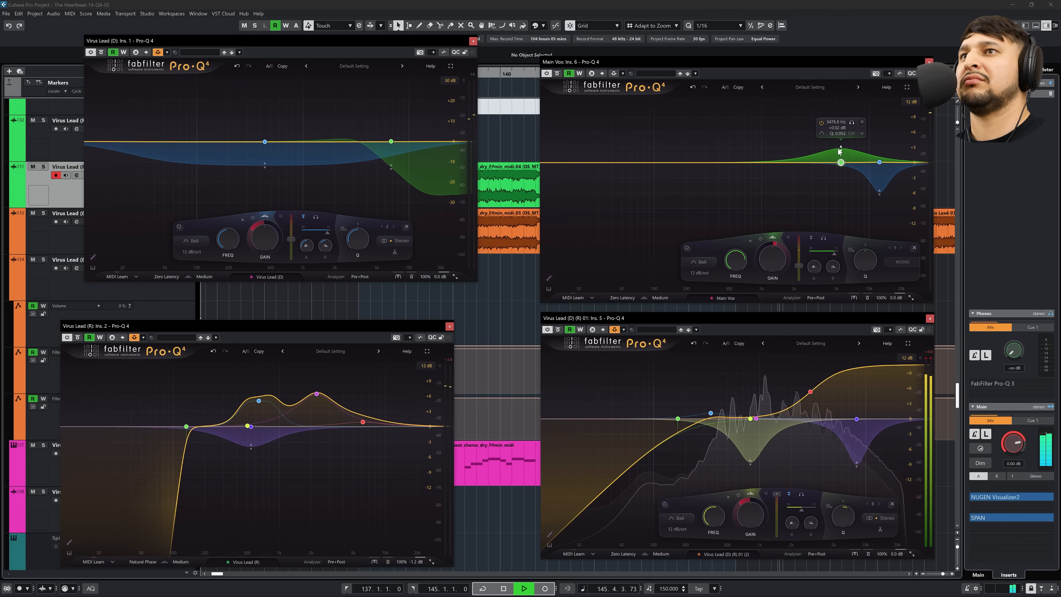
pyautogui.scroll(3, 839, 151)
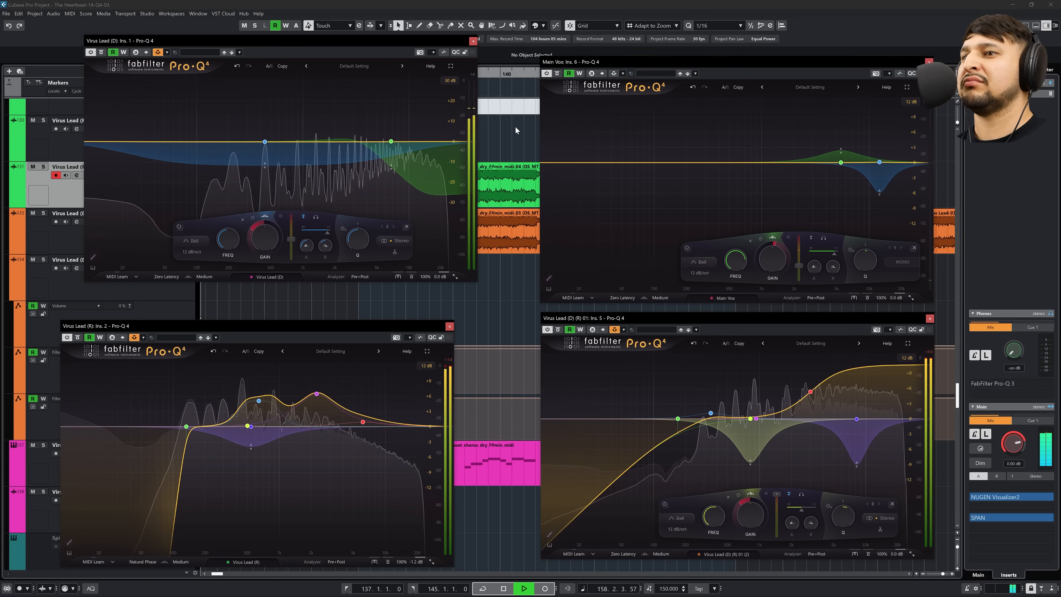
# Play the DRUM ACOUSTIC track and compare the Clean character mode with Warm, ending on Warm
pyautogui.moveTo(270, 445)
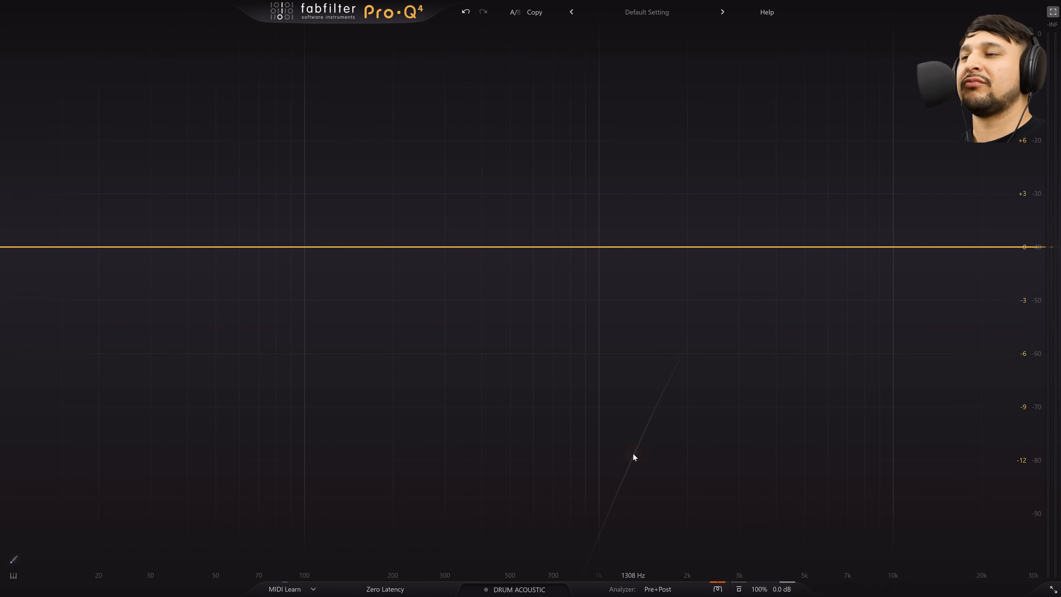
pyautogui.press('space')
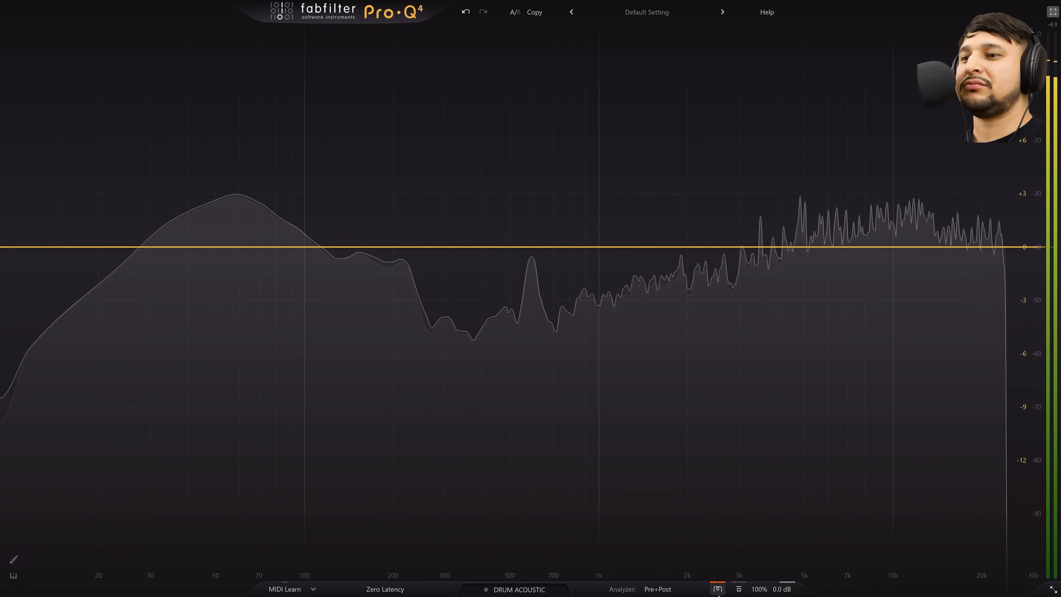
pyautogui.moveTo(718, 594)
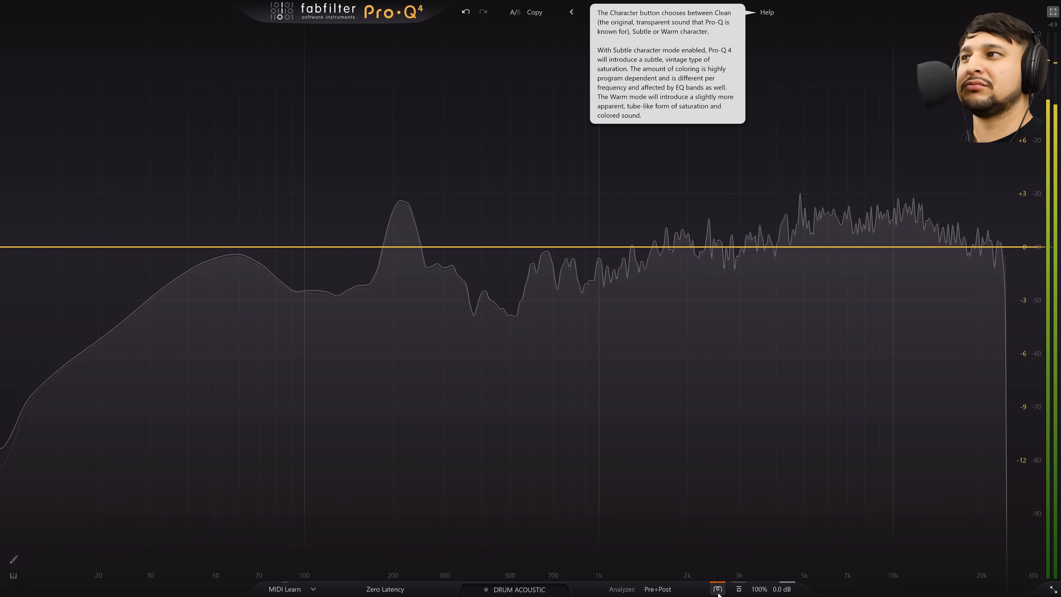
pyautogui.click(718, 592)
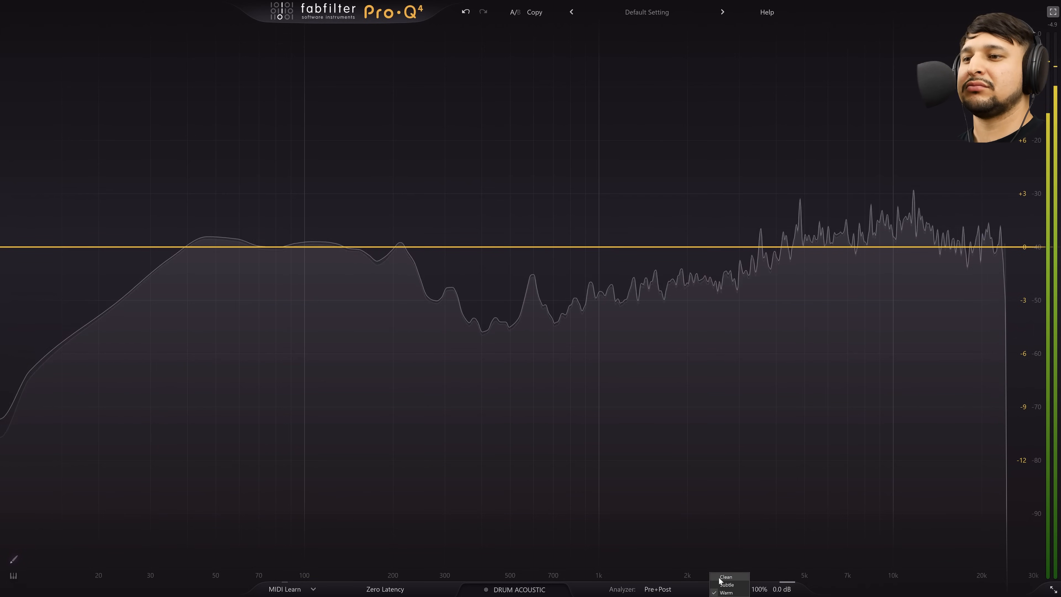
pyautogui.click(720, 580)
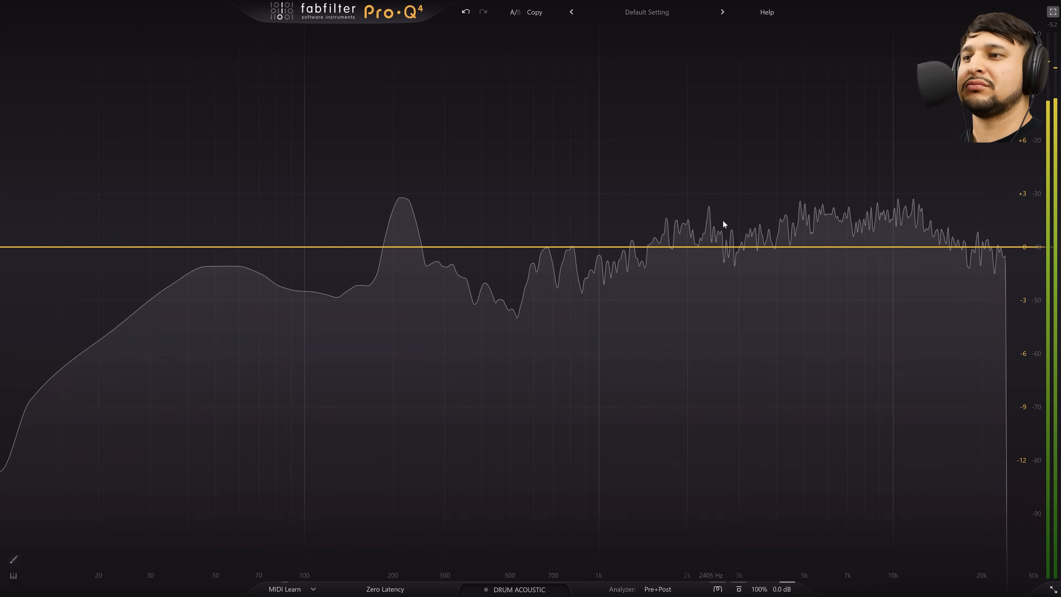
pyautogui.click(717, 589)
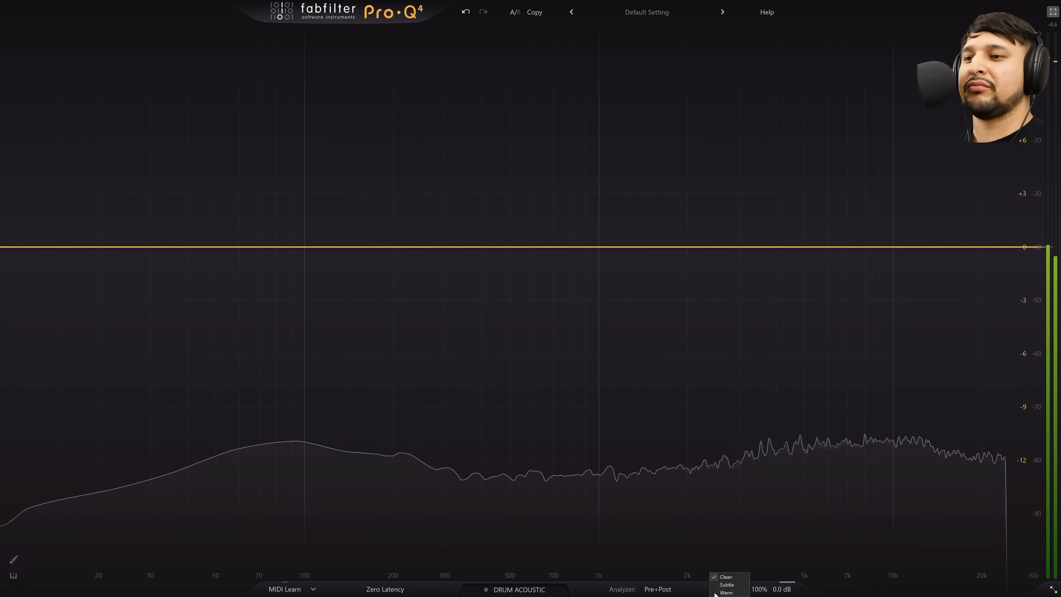
pyautogui.click(716, 593)
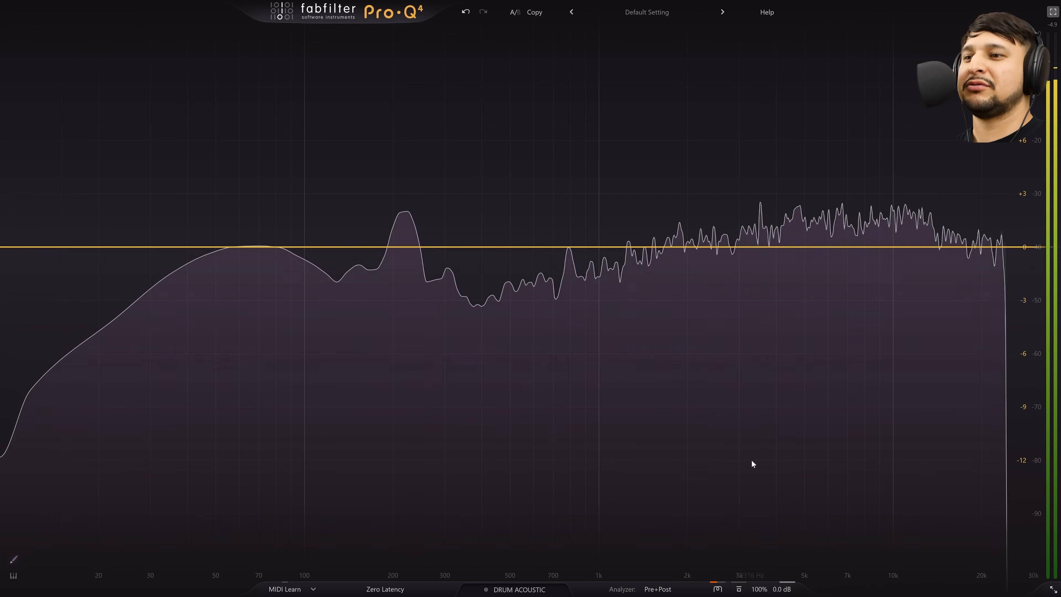
# Replay the drums to compare the character modes again and return to Warm
pyautogui.moveTo(719, 594)
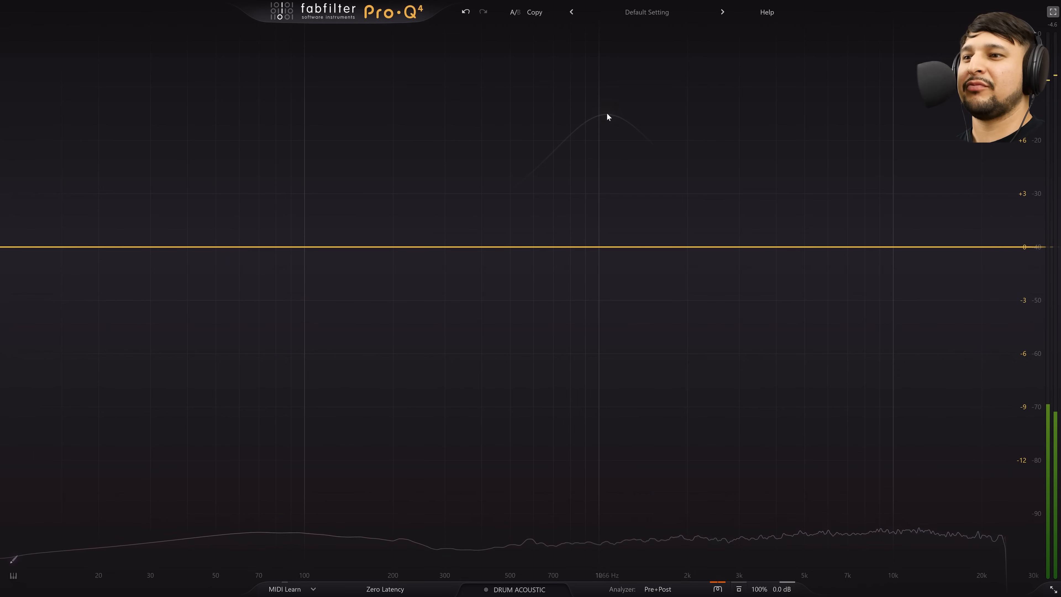
pyautogui.press('space')
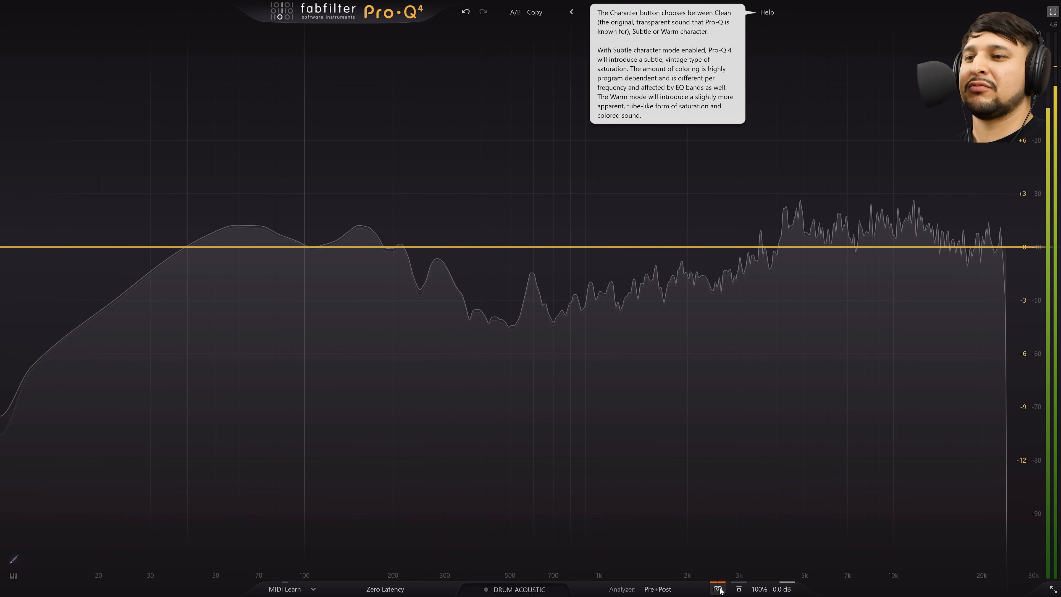
pyautogui.press('space')
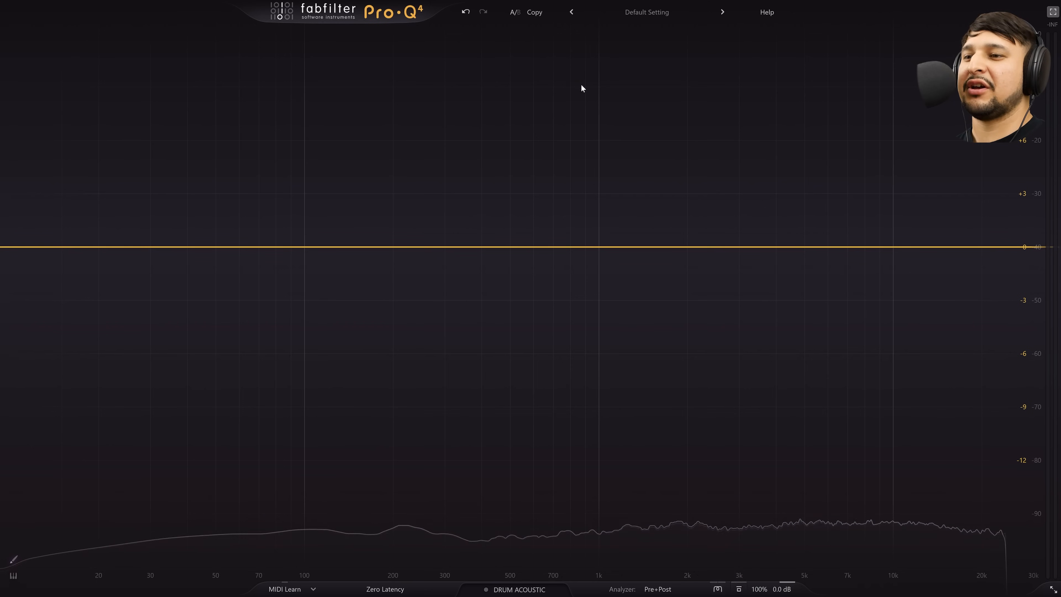
pyautogui.press('space')
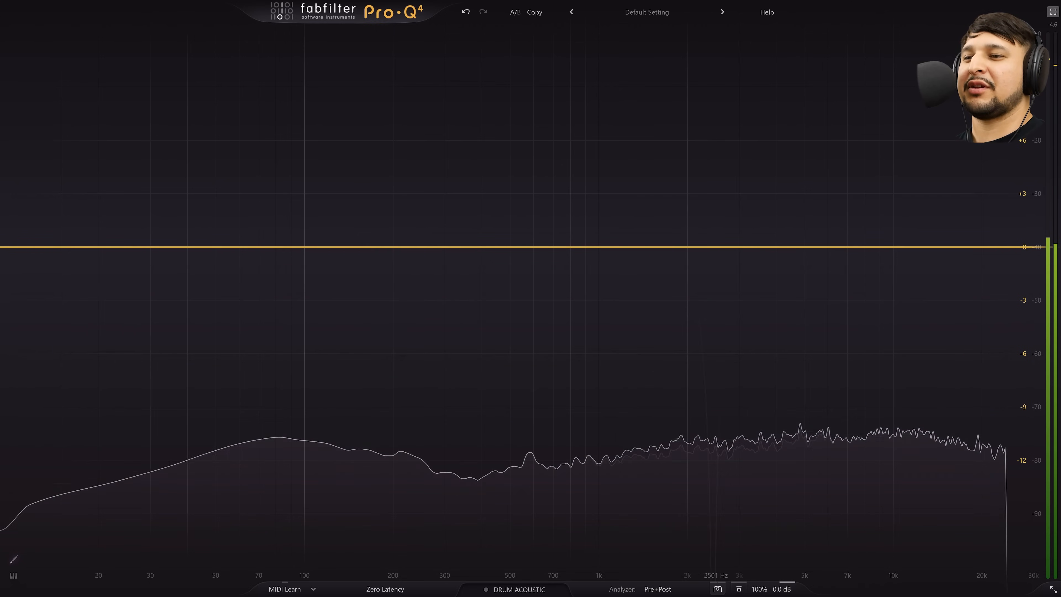
pyautogui.click(718, 589)
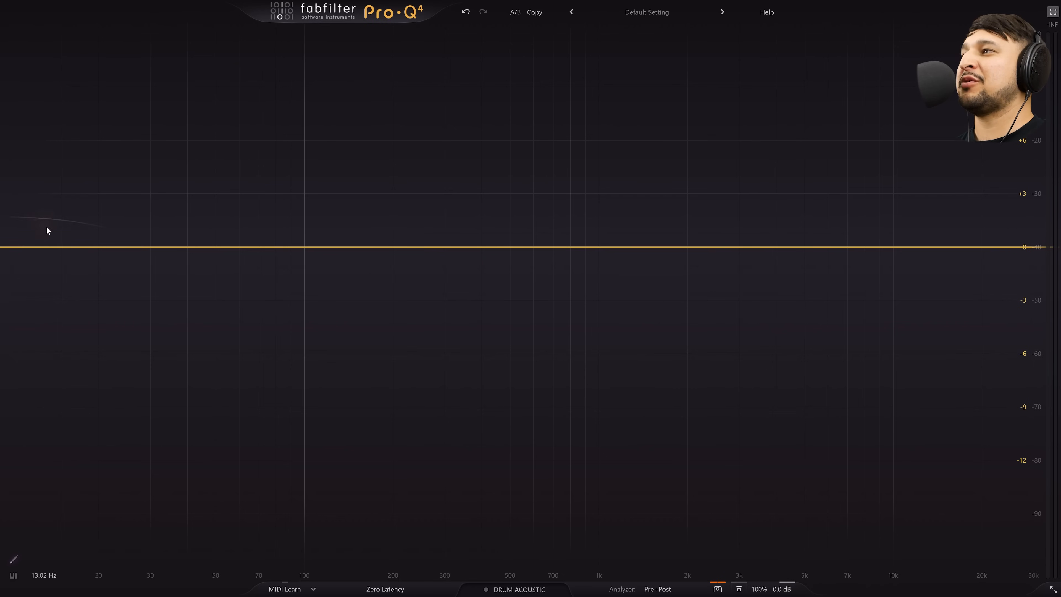
# Add a low shelf at 57.073 Hz with +4.51 dB and a bell cut at 68.027 Hz with -3.99 dB and a Q of 3.081
pyautogui.click(146, 198)
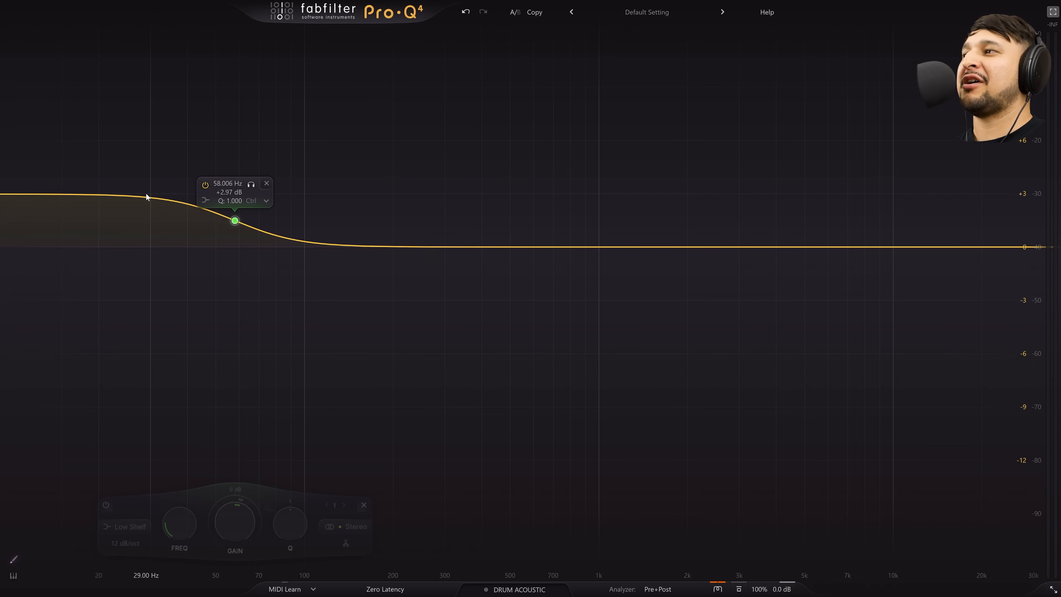
pyautogui.moveTo(234, 214); pyautogui.dragTo(233, 198)
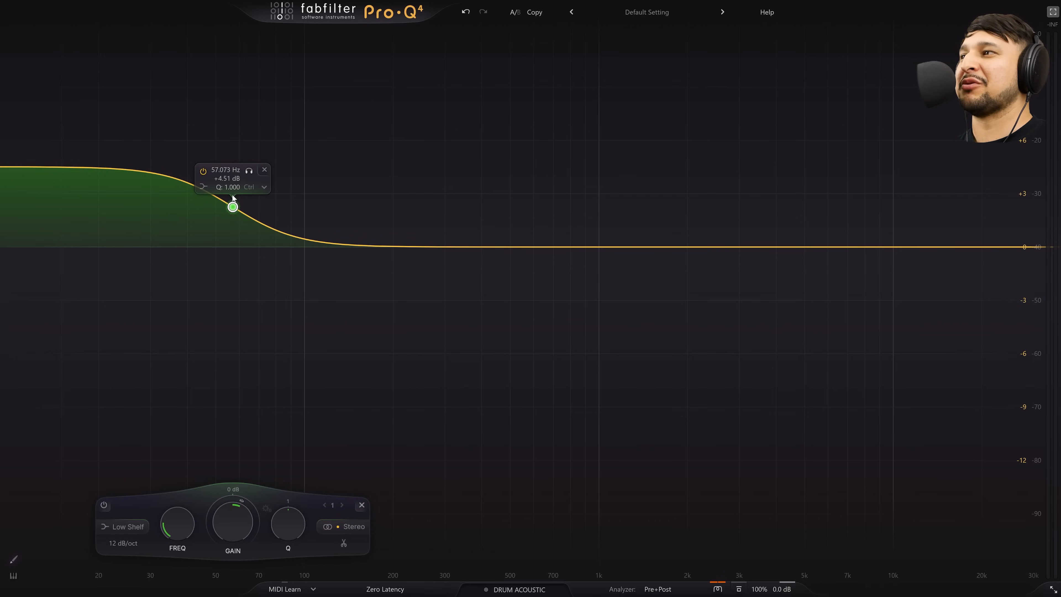
pyautogui.moveTo(304, 245); pyautogui.dragTo(255, 318)
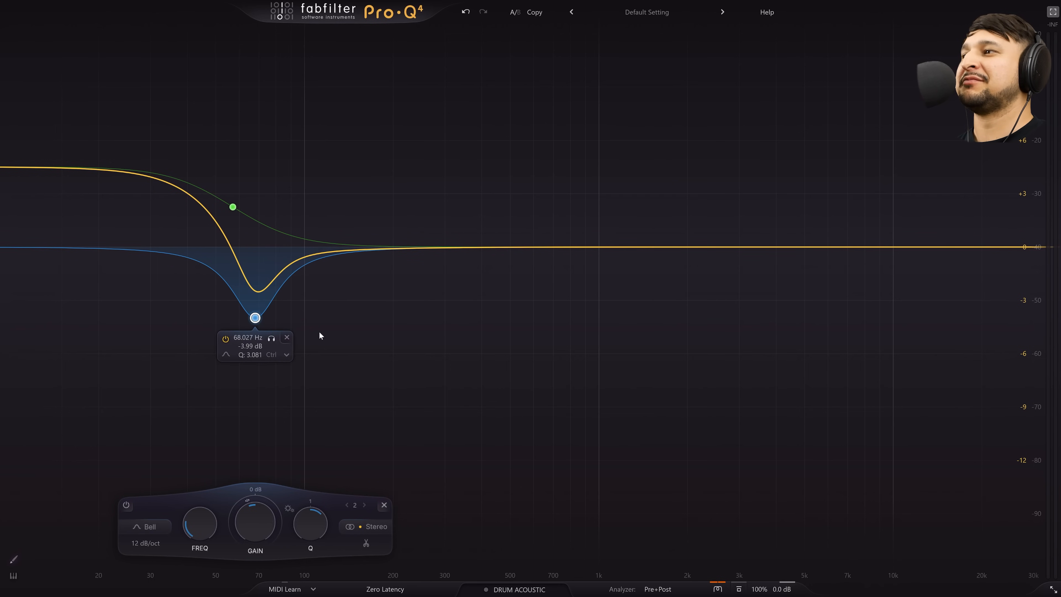
# During playback, move both low bands up together, with the cut at 113.90 Hz, -6.26 dB and Q 6.700, and the shelf at 95.558 Hz, +7.08 dB
pyautogui.press('space')
pyautogui.moveTo(387, 392); pyautogui.dragTo(146, 169)
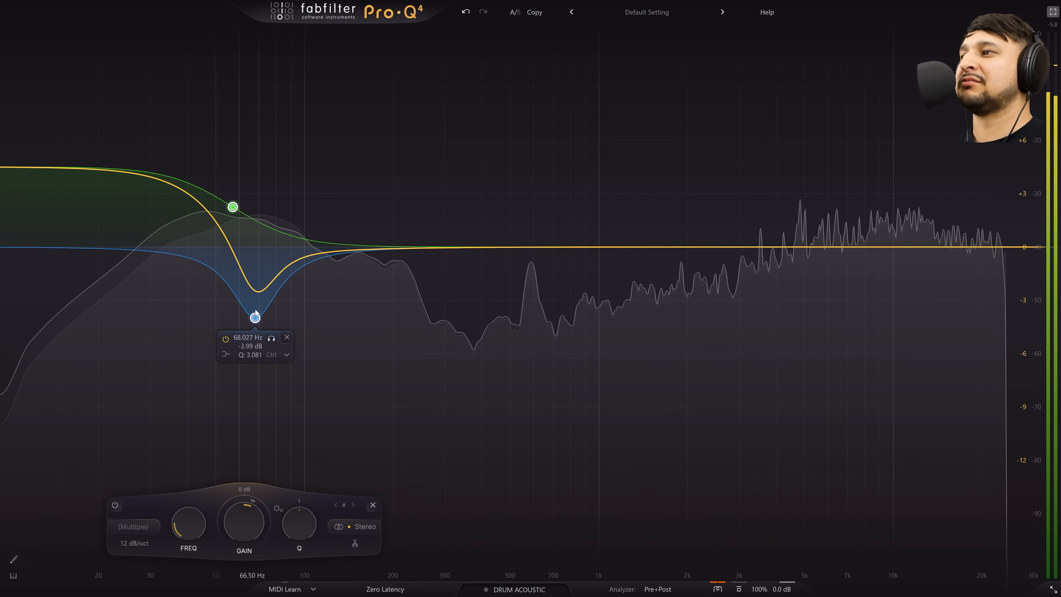
pyautogui.moveTo(256, 312); pyautogui.dragTo(327, 358)
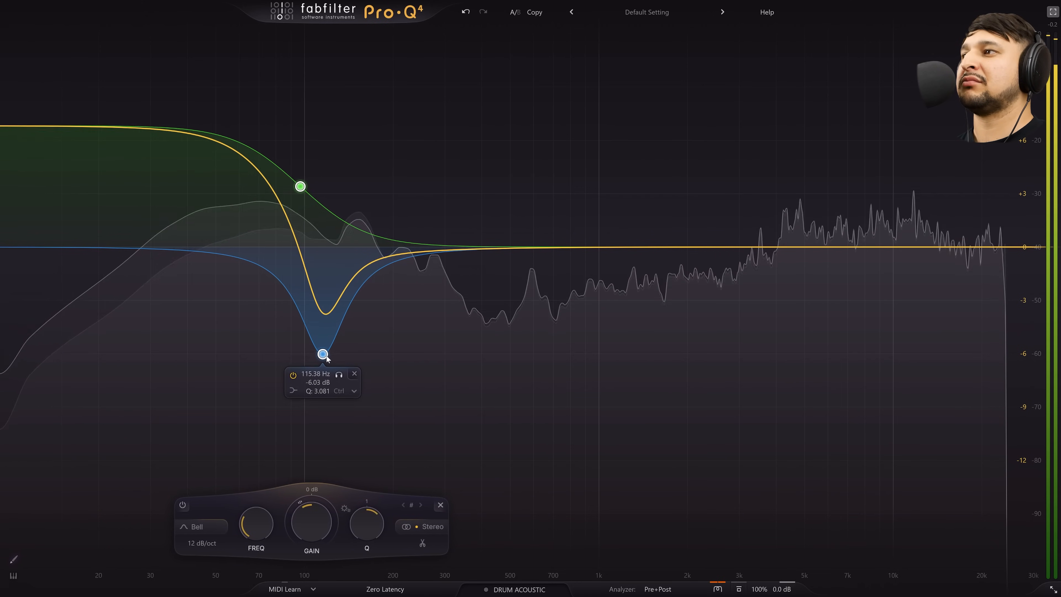
pyautogui.scroll(8, 326, 359)
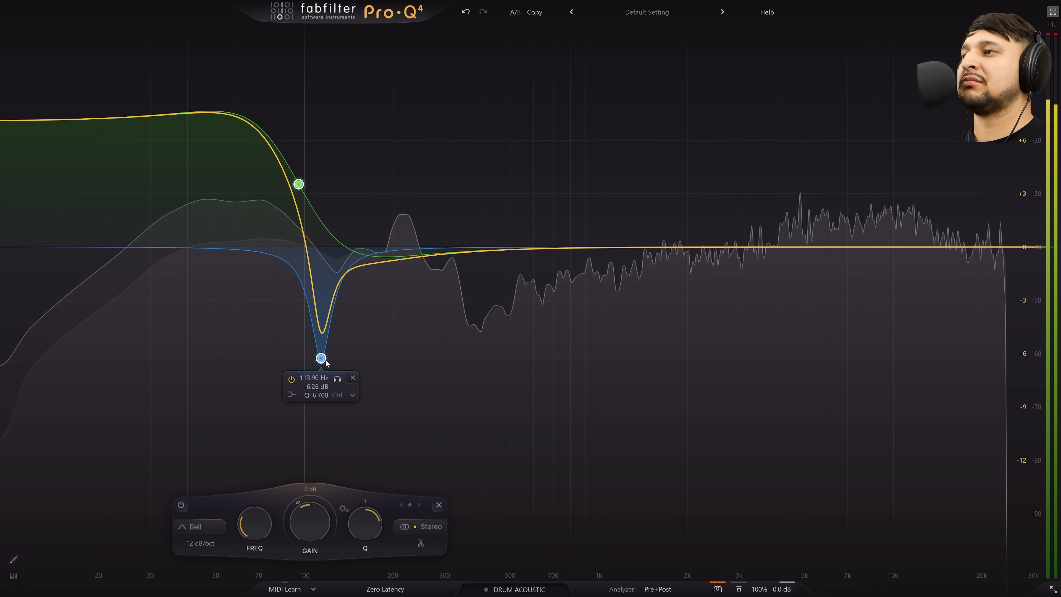
# Adjust only the low bell cut to 108.14 Hz, -4.88 dB and a Q of 3.918
pyautogui.click(320, 358)
pyautogui.scroll(-2, 326, 359)
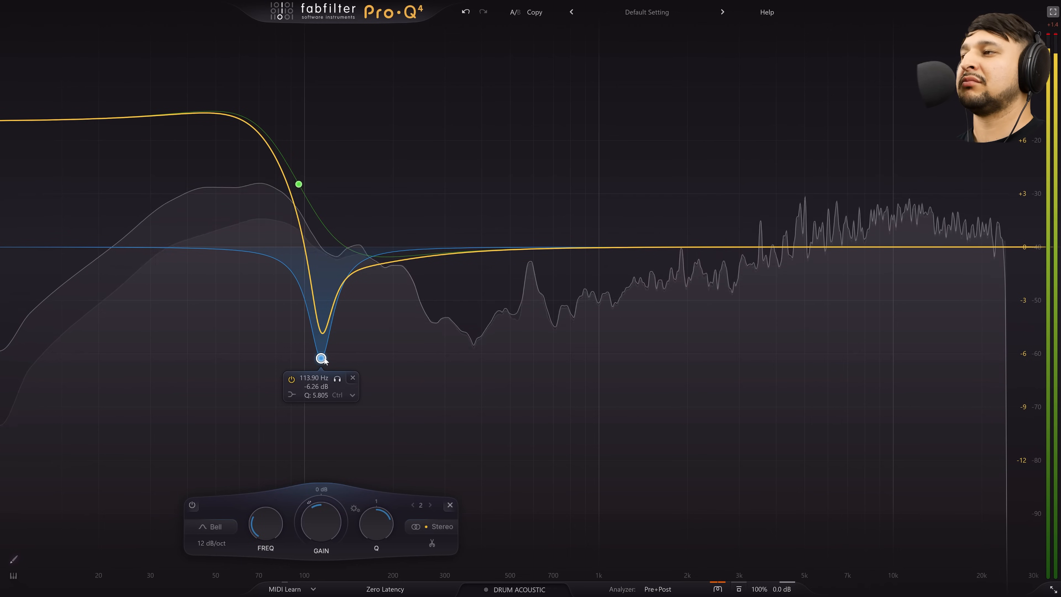
pyautogui.moveTo(375, 530); pyautogui.dragTo(377, 550)
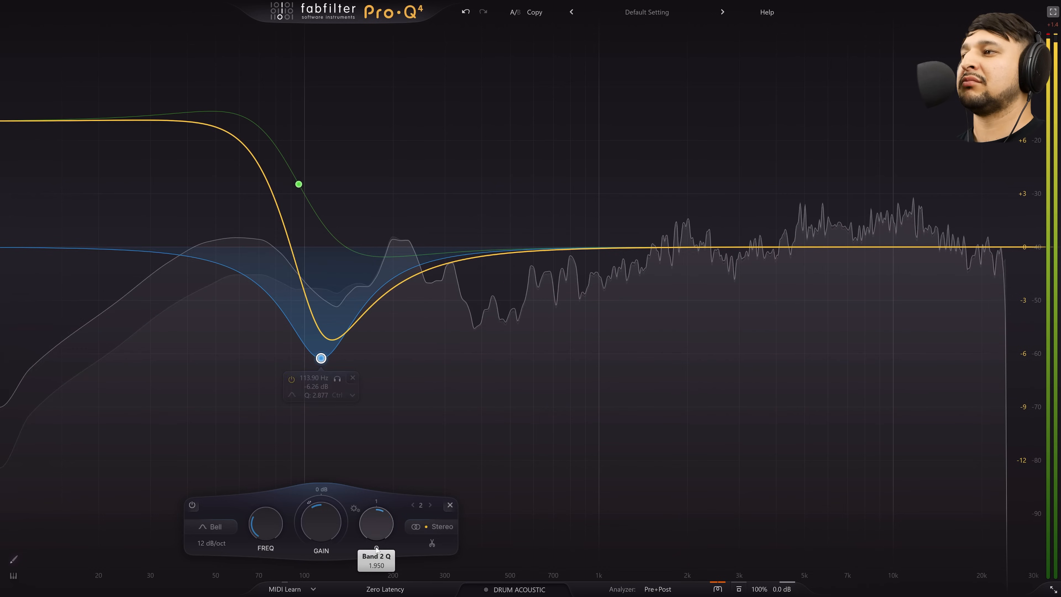
pyautogui.scroll(4, 377, 540)
pyautogui.moveTo(320, 359); pyautogui.dragTo(315, 339)
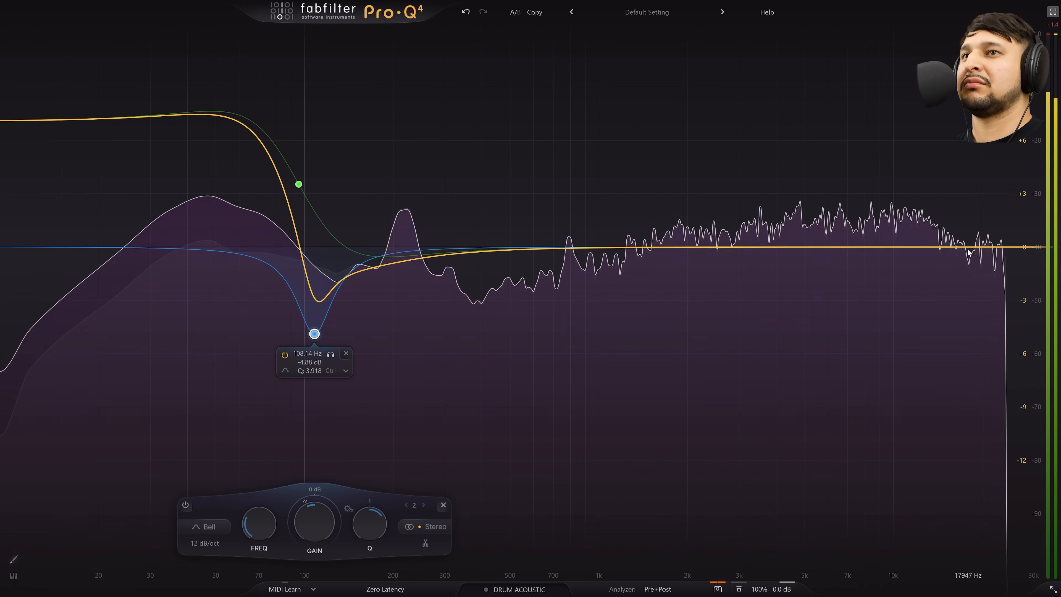
# Add a high shelf boost of about +5 dB with a bell cut below it, and shift both down until the cut sits at 2106.1 Hz, -4.07 dB
pyautogui.moveTo(967, 247); pyautogui.dragTo(850, 200)
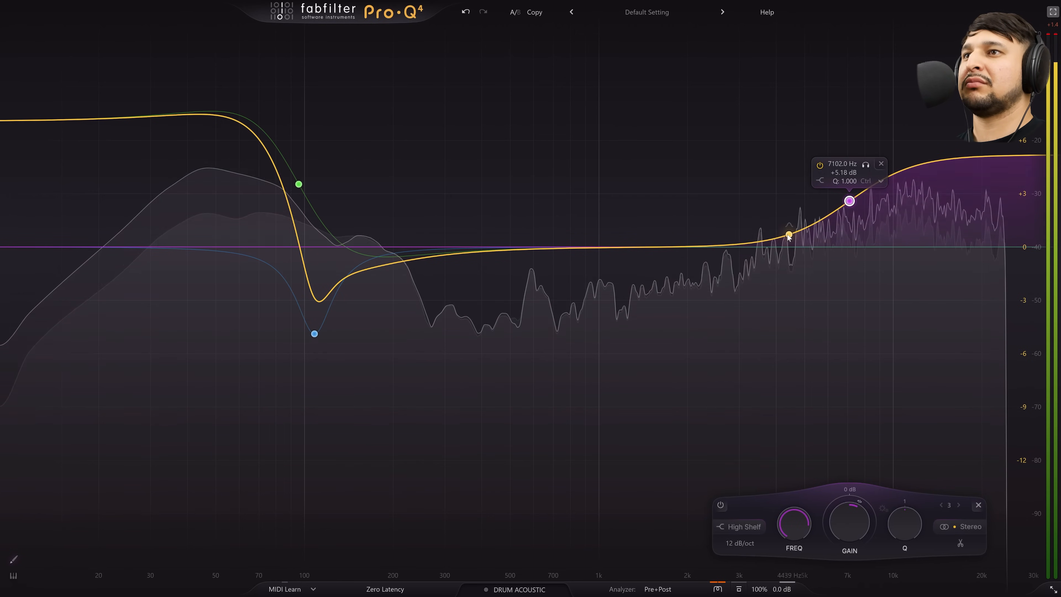
pyautogui.moveTo(789, 235); pyautogui.dragTo(784, 322)
pyautogui.moveTo(860, 391); pyautogui.dragTo(759, 202)
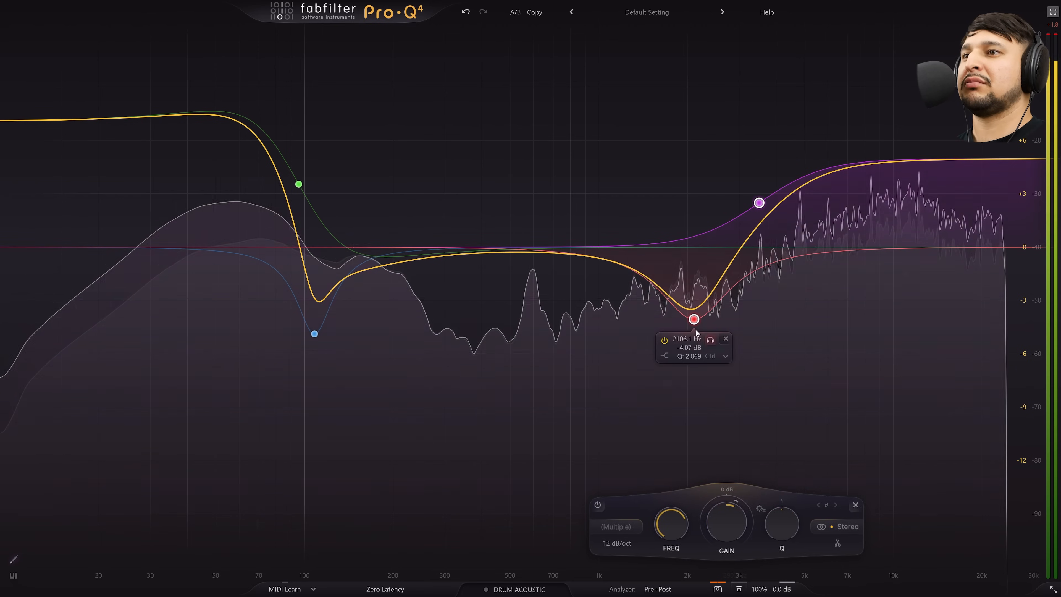
# Refine both high bands together, with the bell cut at 2668.3 Hz, -2.38 dB and Q 6.498, and the high shelf at about +3 dB
pyautogui.click(649, 300)
pyautogui.moveTo(694, 319); pyautogui.dragTo(750, 322)
pyautogui.moveTo(877, 360); pyautogui.dragTo(656, 182)
pyautogui.moveTo(755, 520); pyautogui.dragTo(808, 504)
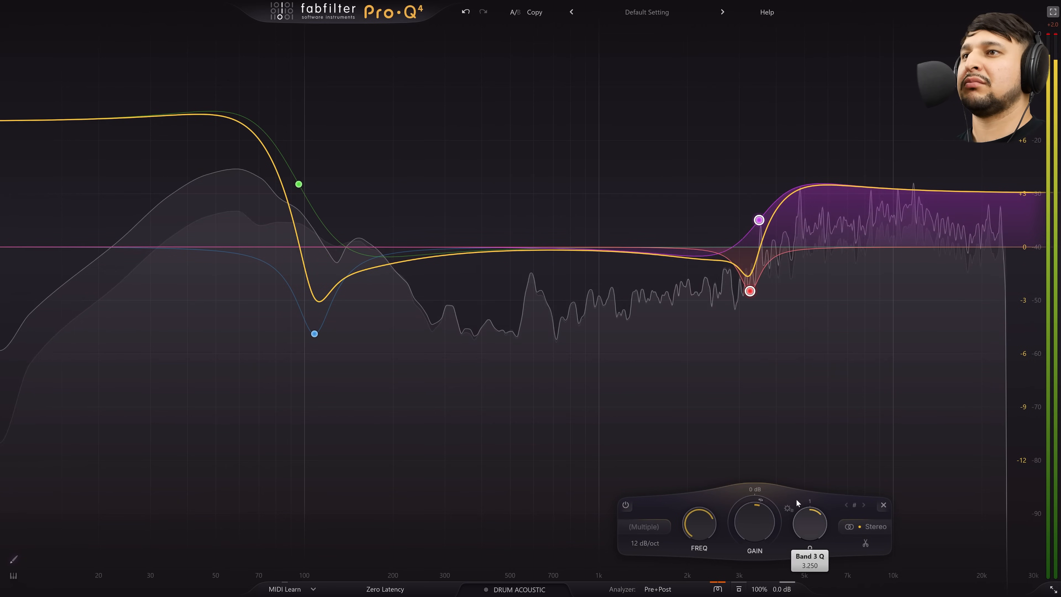
pyautogui.moveTo(750, 293); pyautogui.dragTo(724, 292)
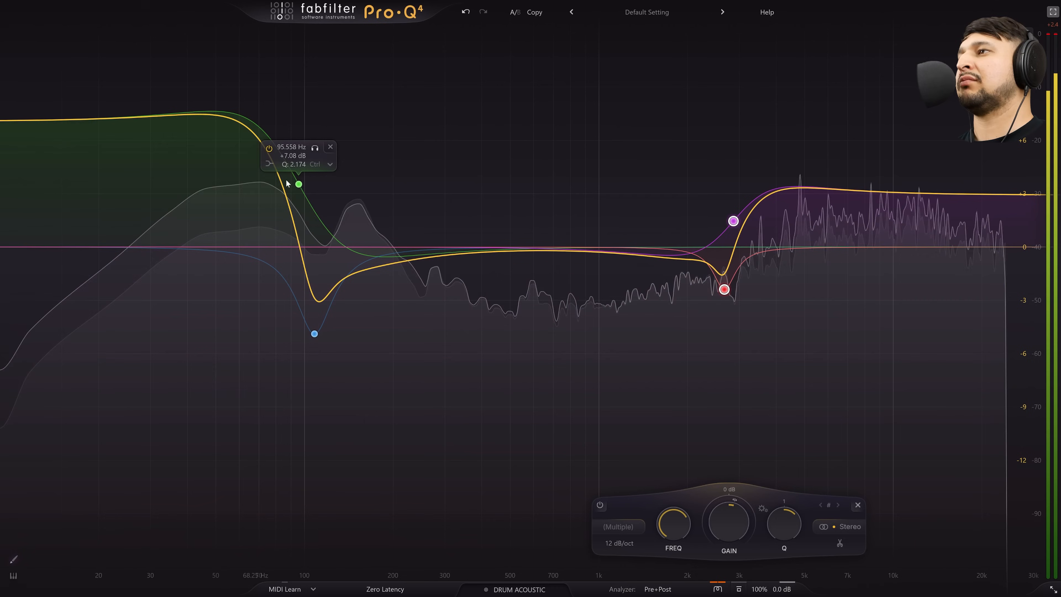
# Lower the gain of the drum track's low shelf to about +6 dB
pyautogui.moveTo(394, 377); pyautogui.dragTo(299, 200)
pyautogui.moveTo(725, 331)
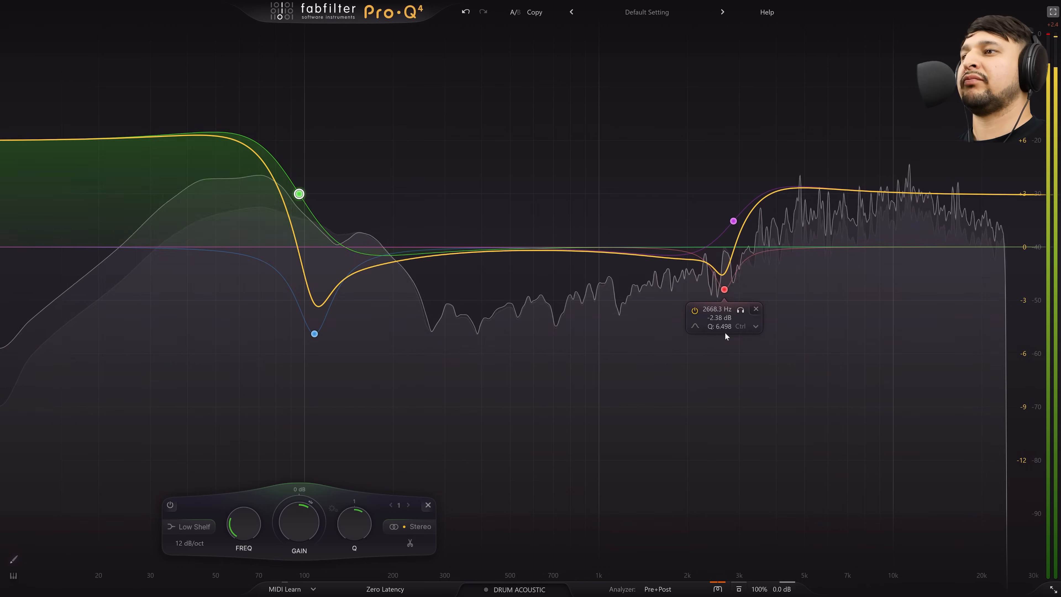
# Add a bell band at 196.34 Hz with Q 2.858 and a static gain near 0 dB, using upward spectral dynamics of about +5 dB
pyautogui.doubleClick(396, 253)
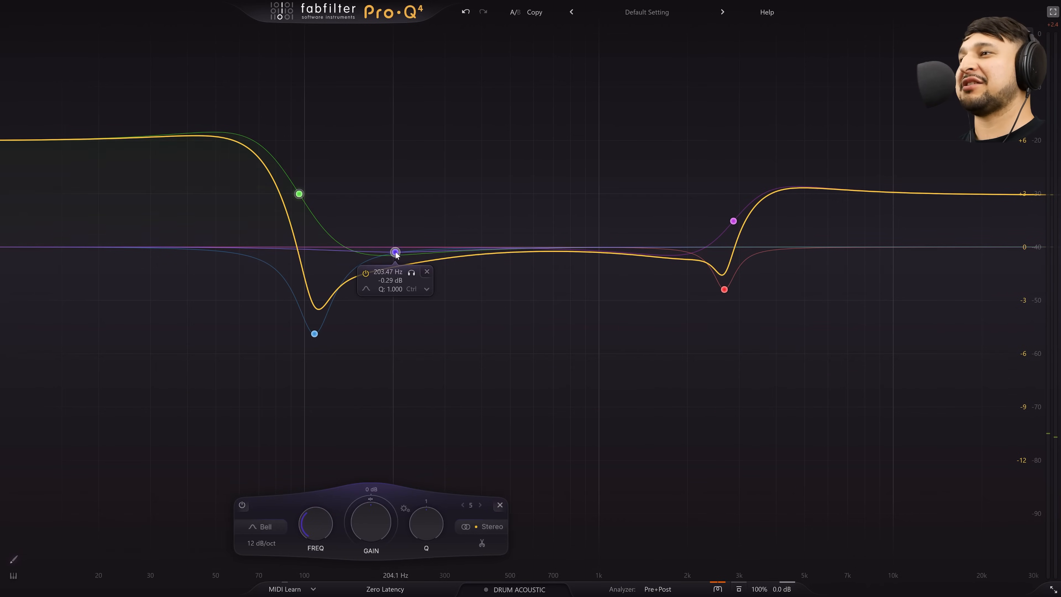
pyautogui.moveTo(396, 253)
pyautogui.mouseDown()
pyautogui.moveTo(376, 247)
pyautogui.moveTo(392, 247)
pyautogui.mouseUp()
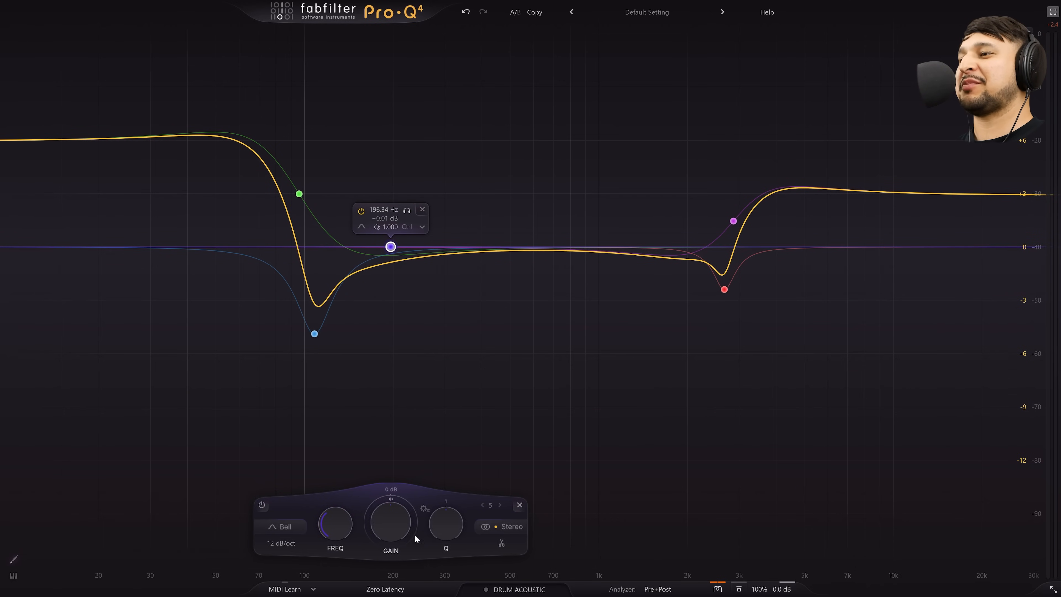
pyautogui.moveTo(391, 500); pyautogui.dragTo(394, 486)
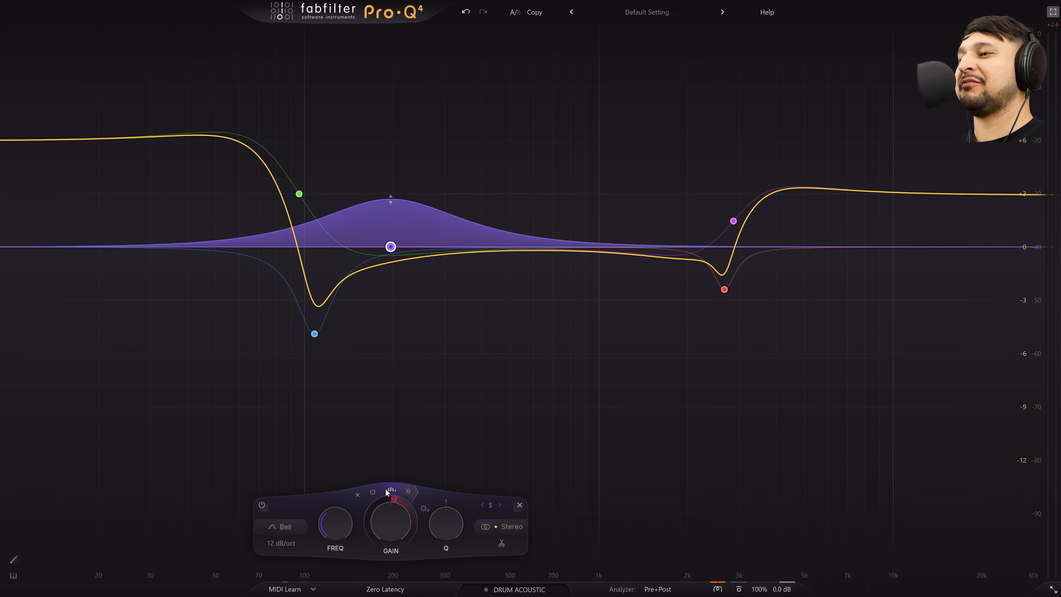
pyautogui.click(387, 489)
pyautogui.moveTo(393, 204); pyautogui.dragTo(390, 177)
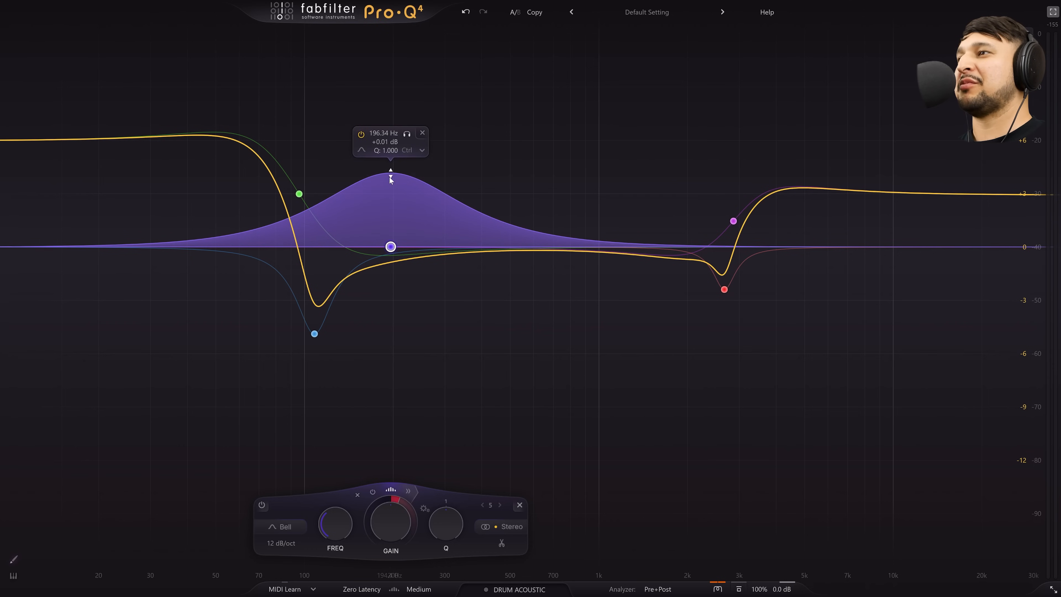
pyautogui.scroll(5, 386, 180)
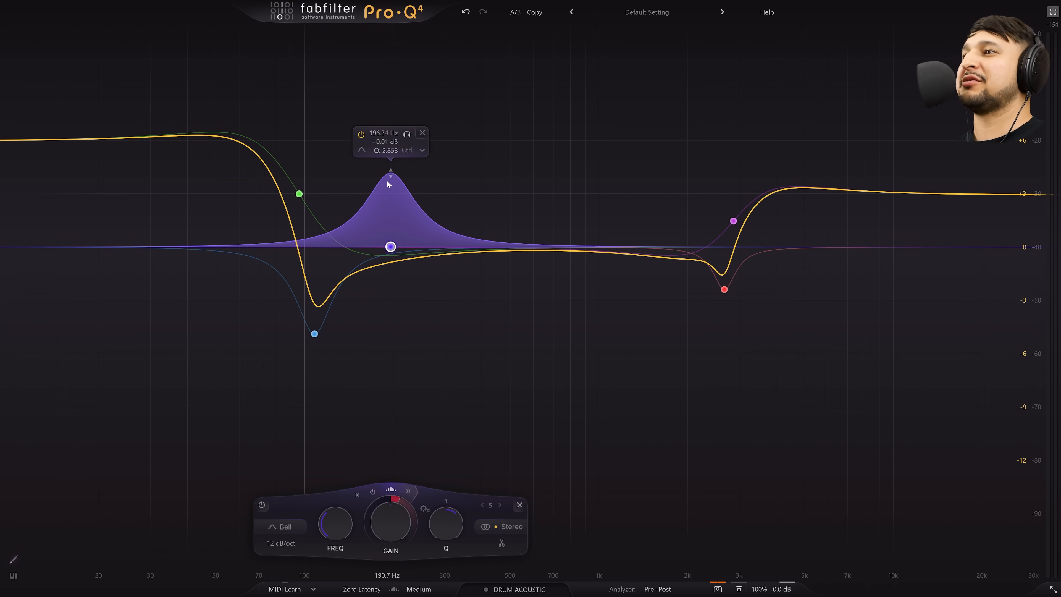
pyautogui.moveTo(391, 179); pyautogui.dragTo(390, 158)
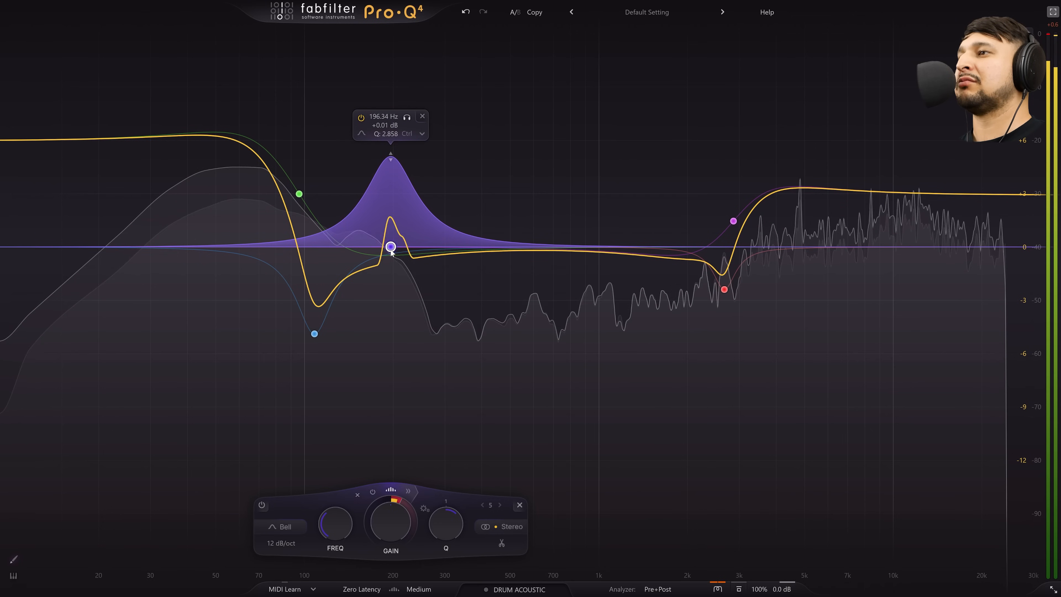
# Retune the spectral bell to 219.93 Hz during playback and reduce its dynamic range to about +4 dB
pyautogui.moveTo(390, 247); pyautogui.dragTo(405, 243)
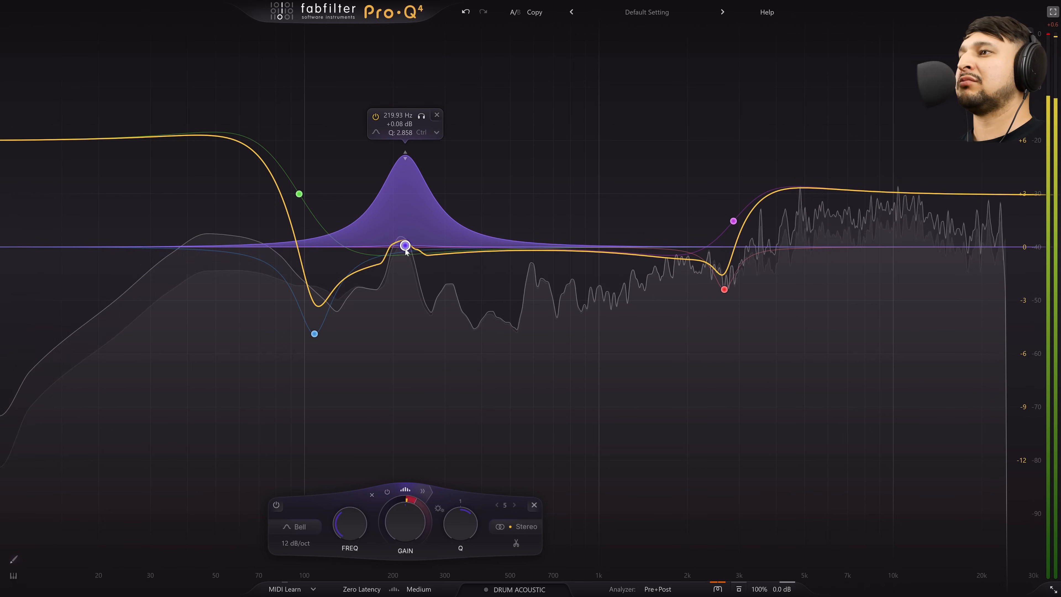
pyautogui.moveTo(462, 372)
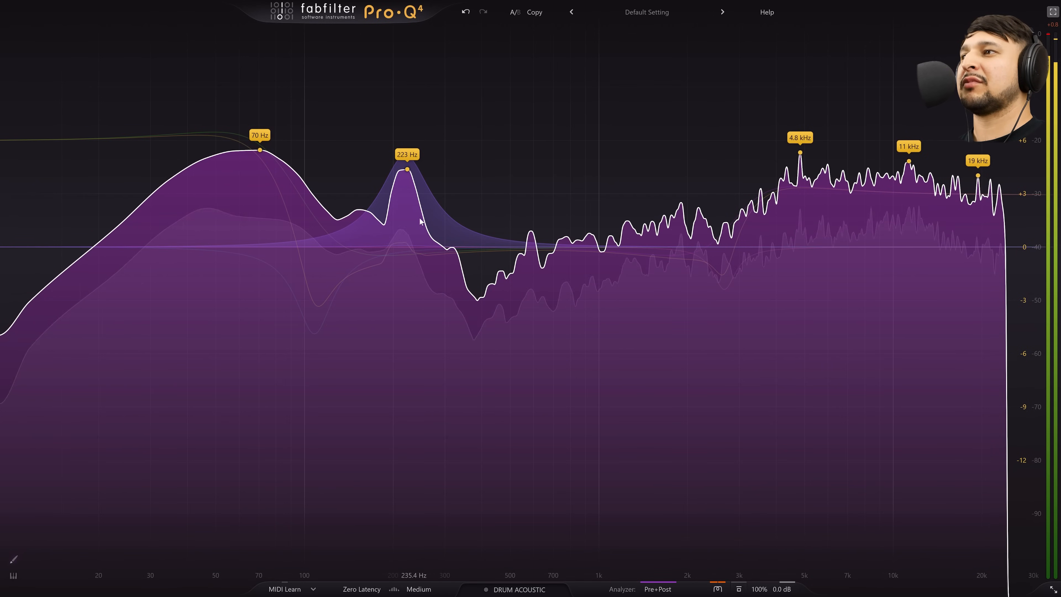
pyautogui.moveTo(407, 156); pyautogui.dragTo(405, 173)
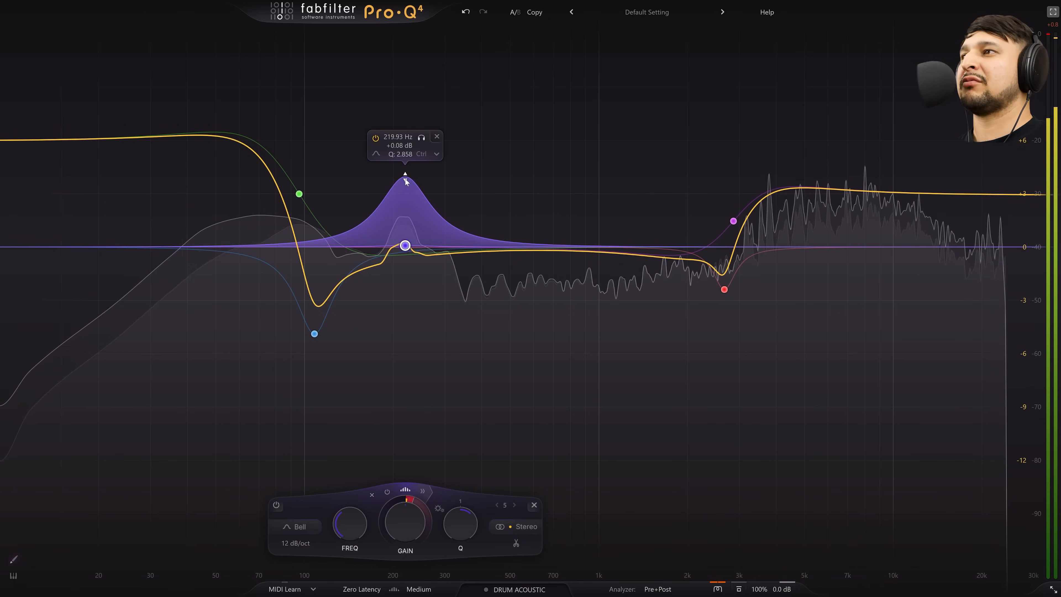
pyautogui.press('space')
# Add a Side-only bell at 1178.9 Hz with +0.14 dB and Q 1.389, plus upward spectral dynamics of about +4 dB
pyautogui.click(629, 255)
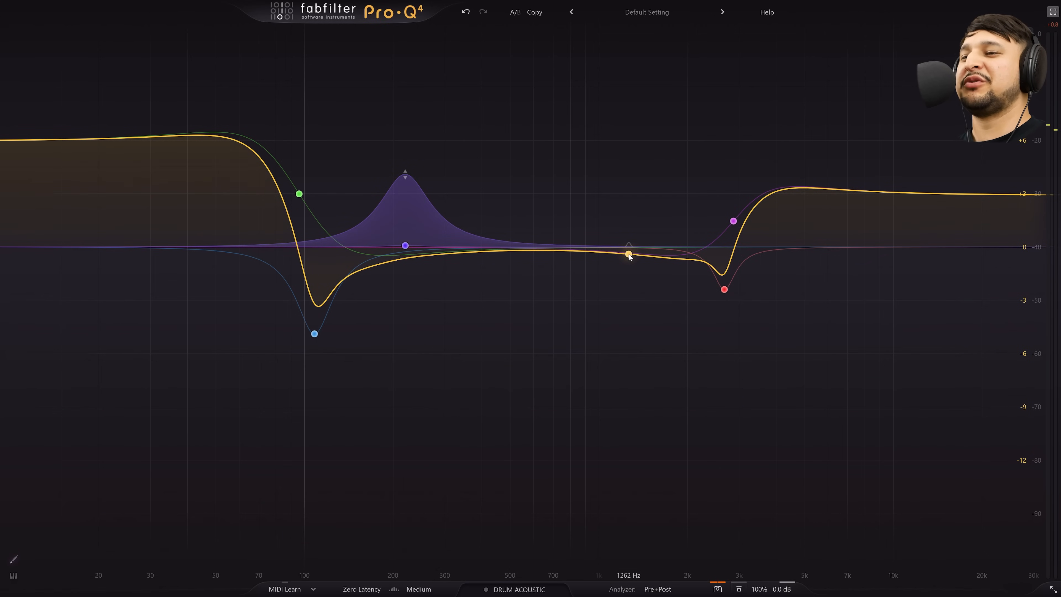
pyautogui.moveTo(629, 256); pyautogui.dragTo(628, 224)
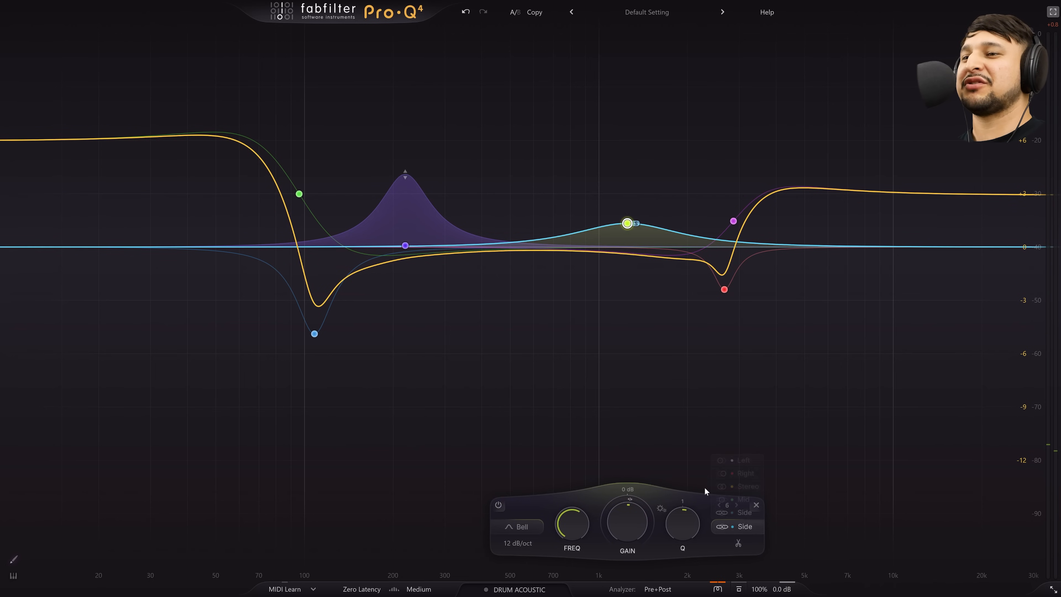
pyautogui.moveTo(627, 223); pyautogui.dragTo(622, 172)
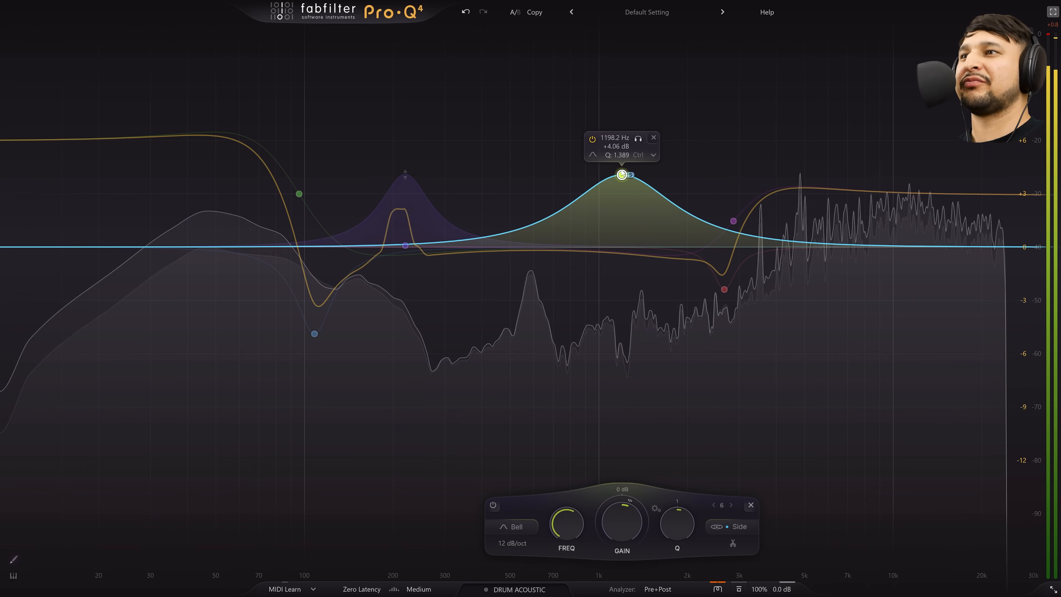
pyautogui.moveTo(622, 175); pyautogui.dragTo(619, 240)
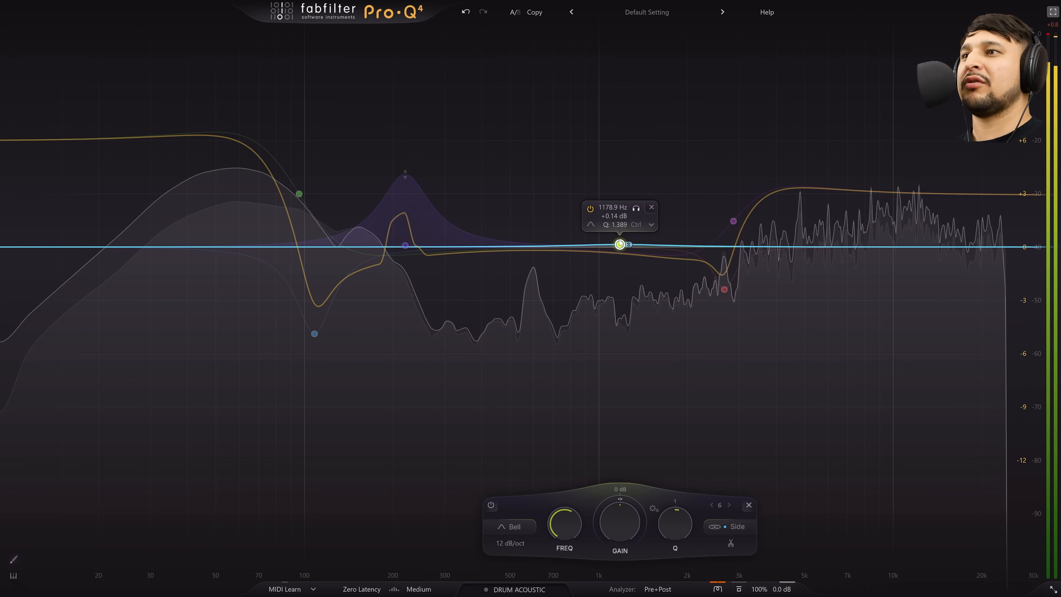
pyautogui.moveTo(626, 499); pyautogui.dragTo(619, 462)
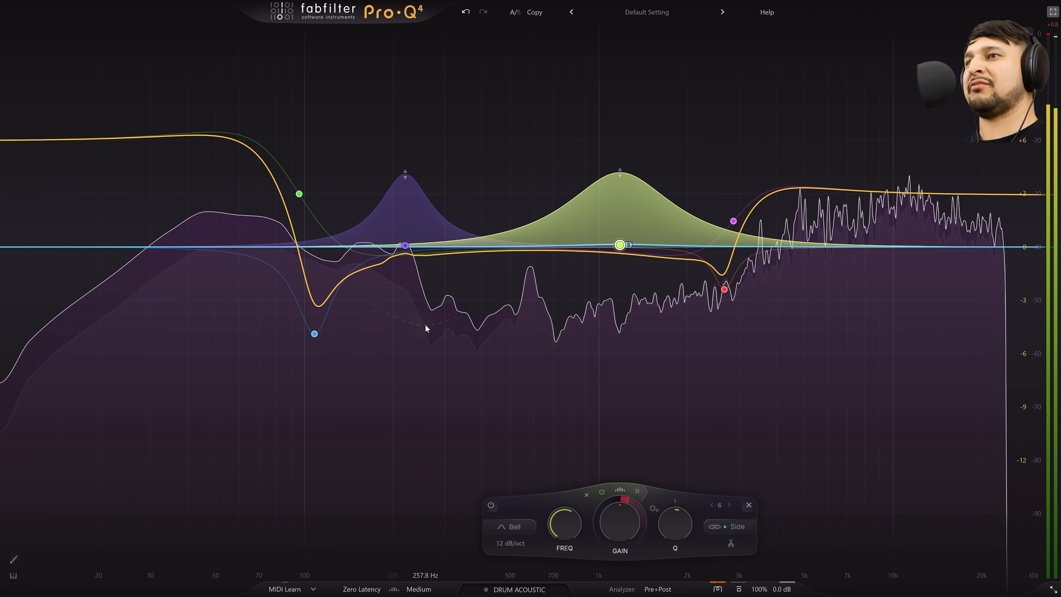
# Compare the drum EQ's Clean character mode by ear, and leave the mode set to Warm
pyautogui.click(717, 589)
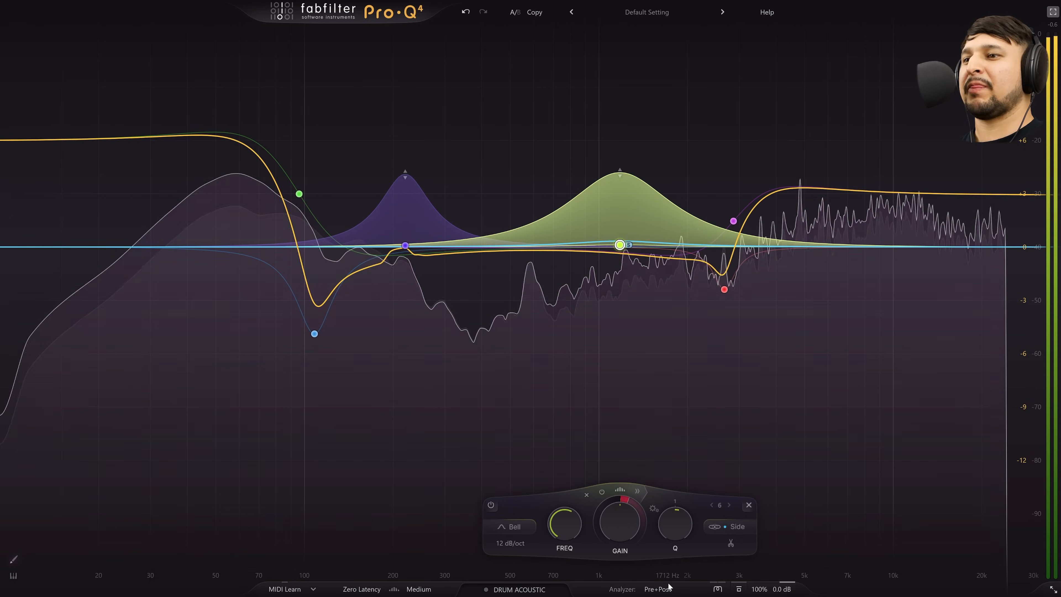
pyautogui.click(717, 589)
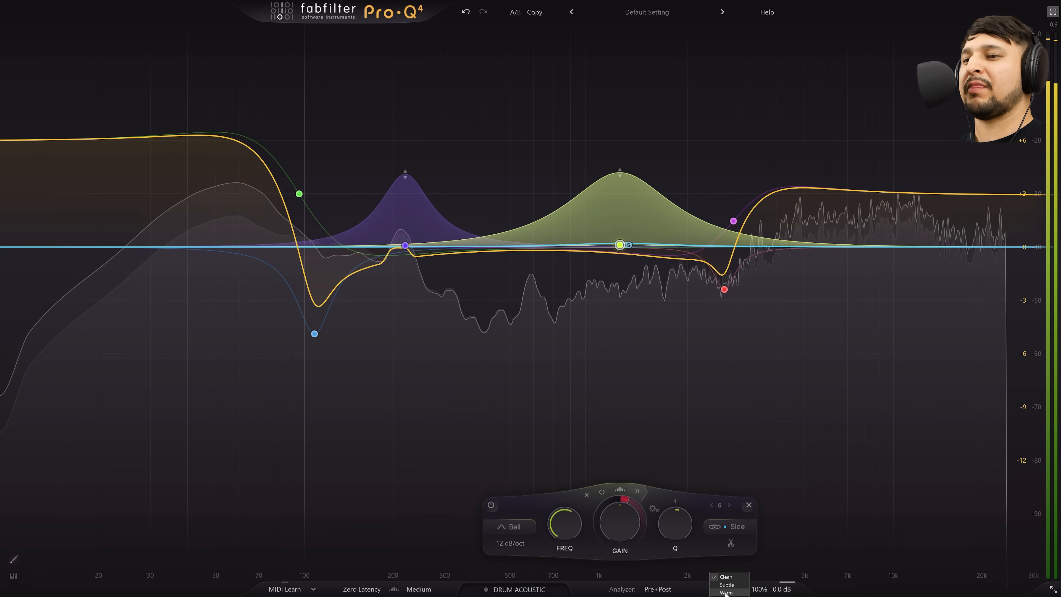
pyautogui.click(725, 592)
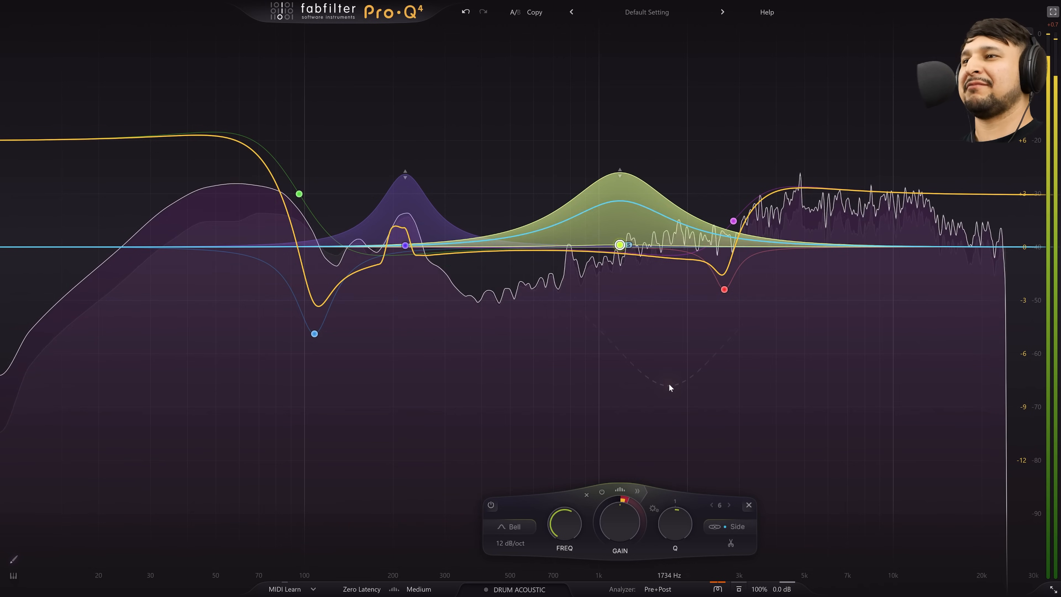
pyautogui.press('space')
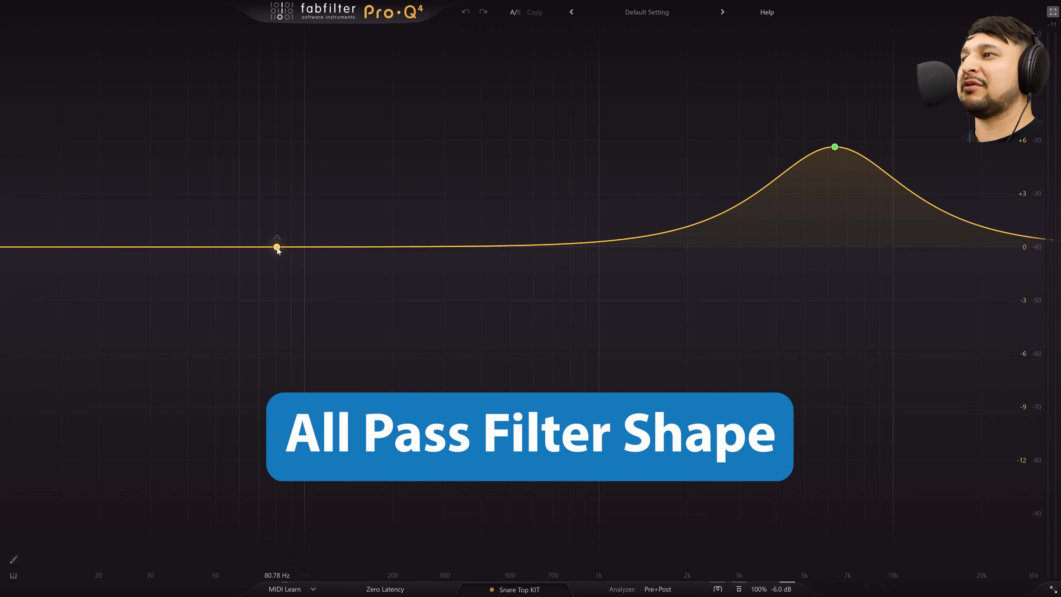
# Add a band at 107.09 Hz on the Snare Top KIT track and change its shape to All Pass
pyautogui.moveTo(277, 250); pyautogui.dragTo(314, 213)
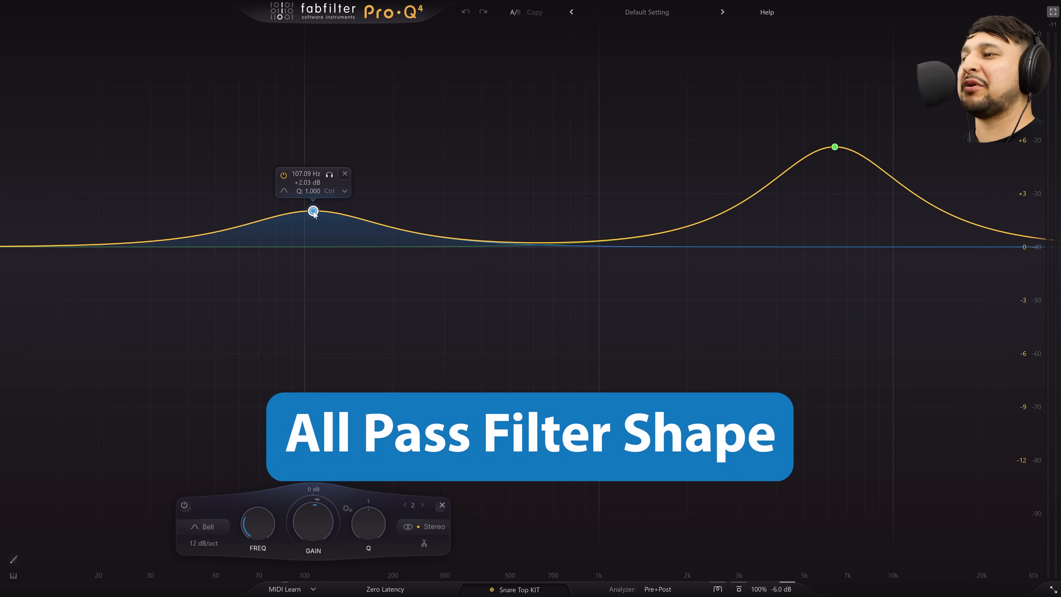
pyautogui.click(205, 527)
pyautogui.click(205, 513)
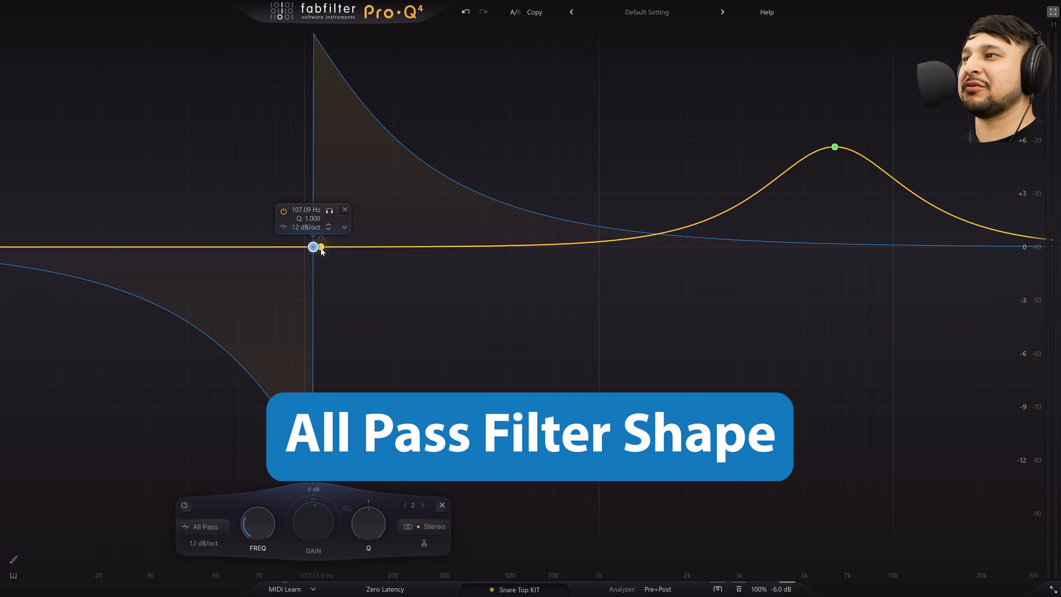
# Tune the All Pass band to the snare's fundamental at 198.31 Hz and raise its Q to 40
pyautogui.moveTo(314, 250); pyautogui.dragTo(401, 200)
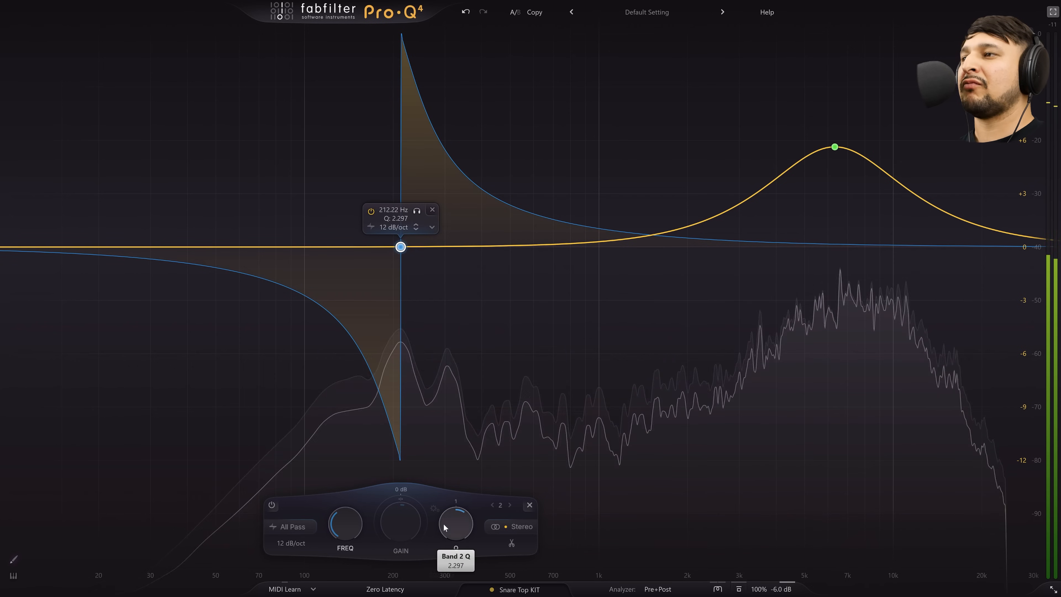
pyautogui.moveTo(444, 524); pyautogui.dragTo(412, 407)
pyautogui.moveTo(399, 253)
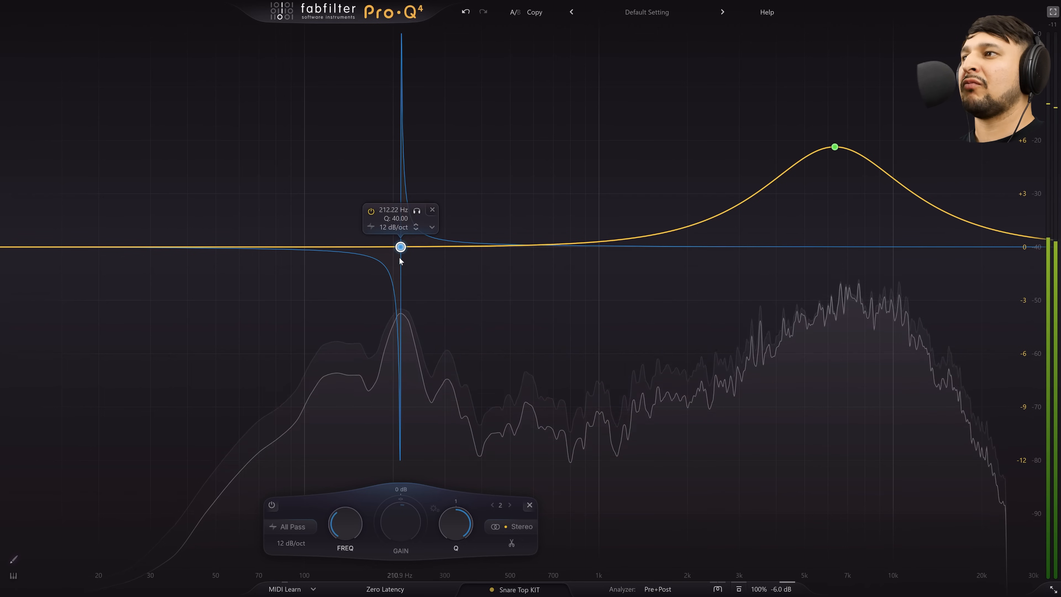
pyautogui.moveTo(399, 253); pyautogui.dragTo(395, 247)
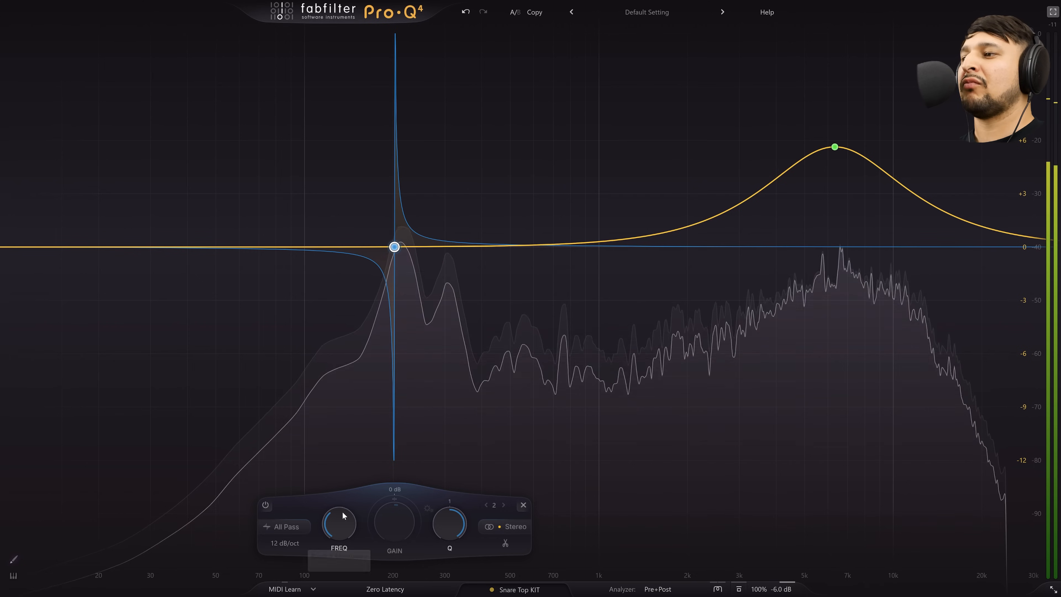
pyautogui.moveTo(334, 515)
pyautogui.mouseDown()
pyautogui.moveTo(326, 507)
pyautogui.moveTo(328, 525)
pyautogui.mouseUp()
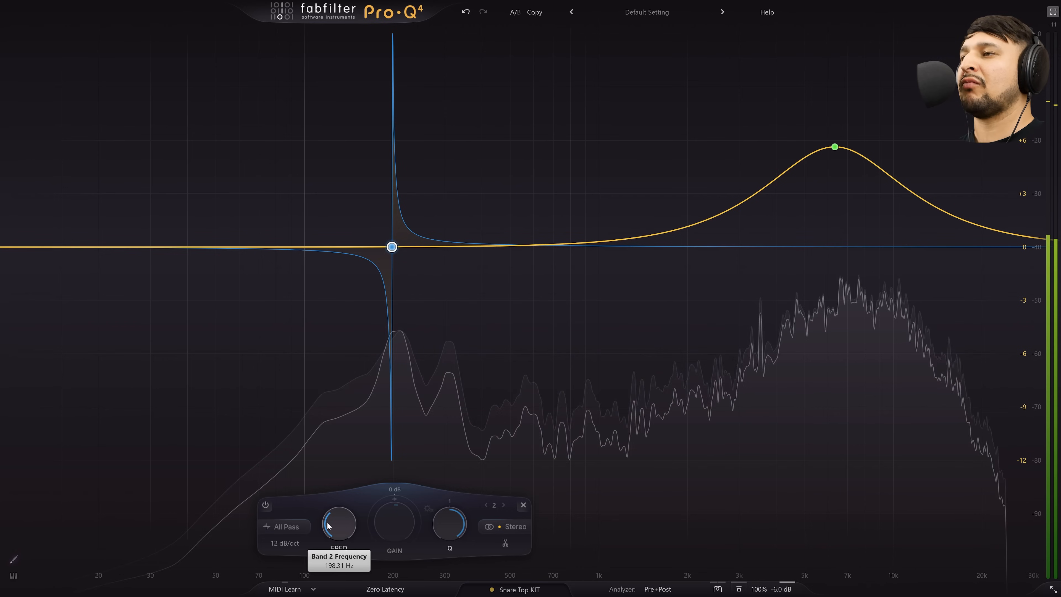
# Compare the snare by ear with the All Pass band bypassed and enabled, leaving it enabled and stopping playback
pyautogui.click(264, 505)
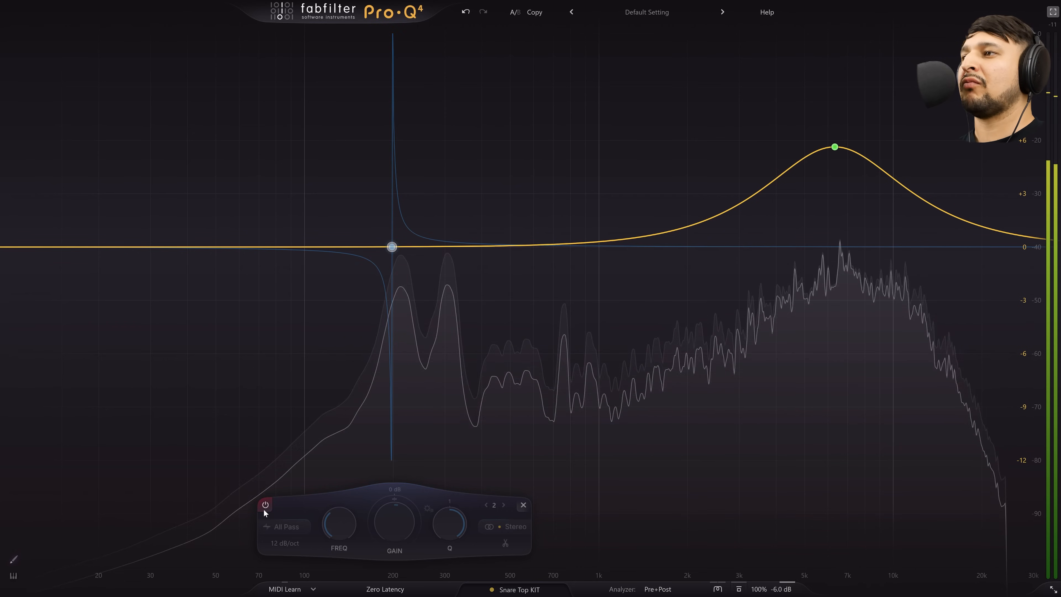
pyautogui.click(264, 507)
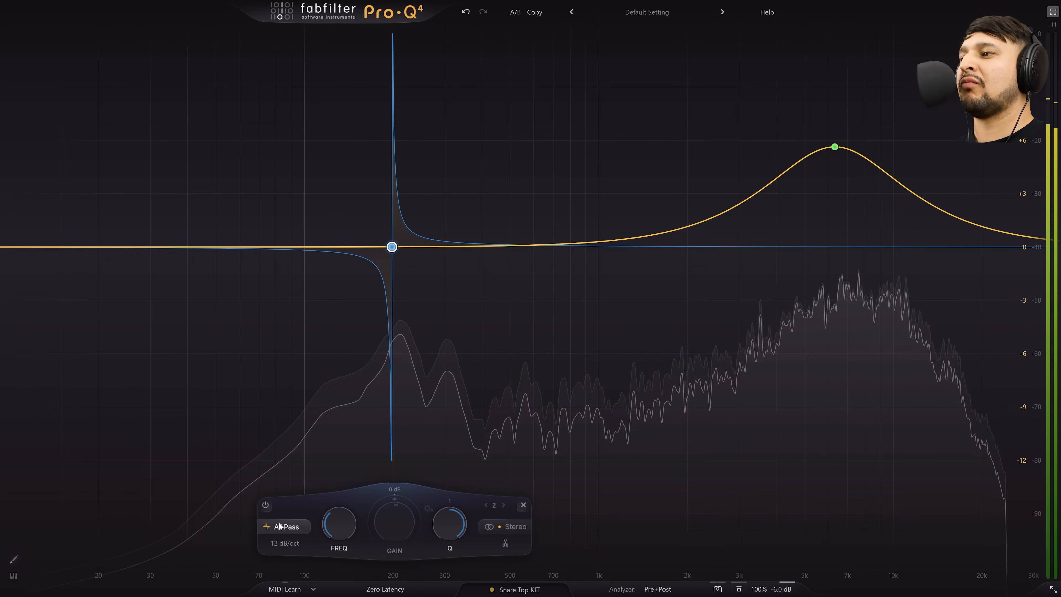
pyautogui.click(265, 507)
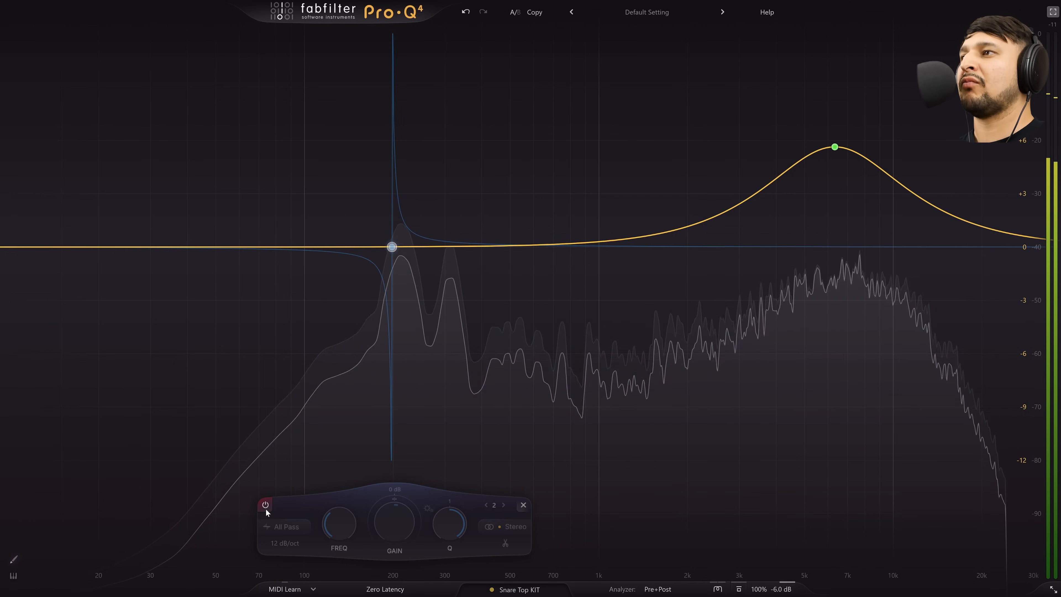
pyautogui.click(265, 509)
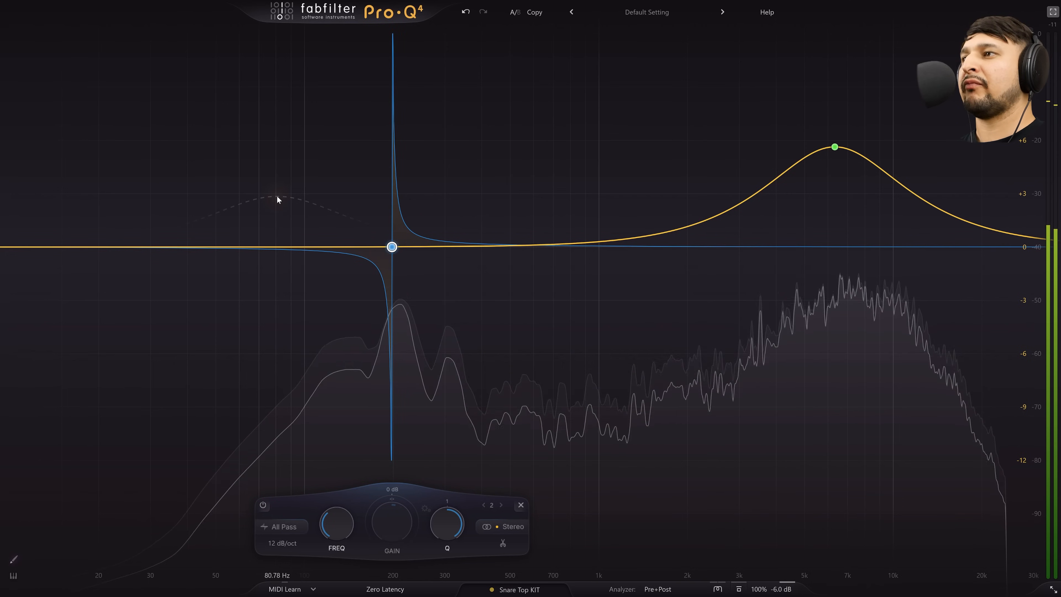
pyautogui.press('space')
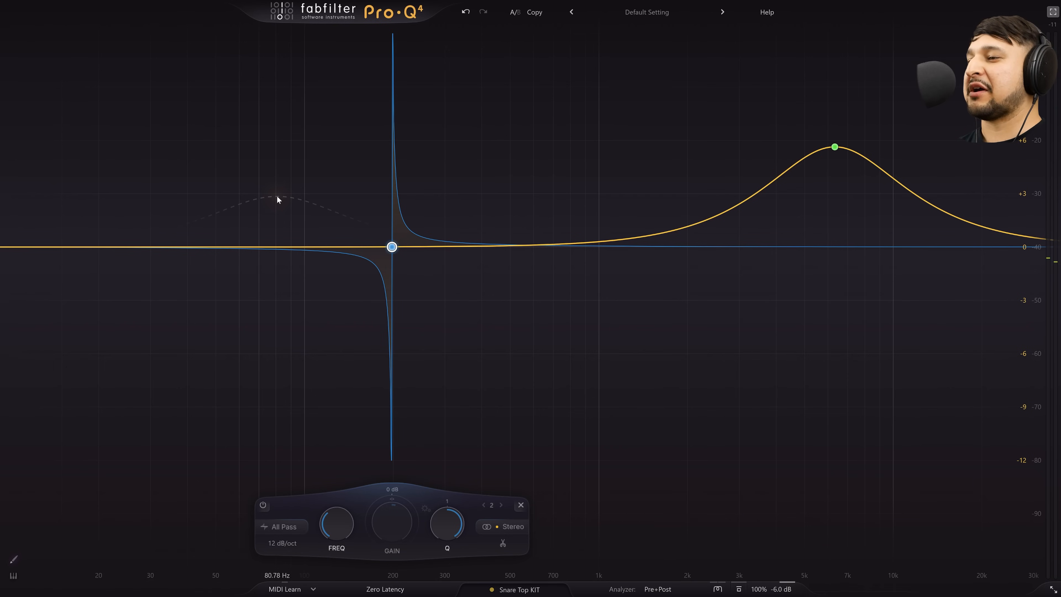
pyautogui.moveTo(394, 250)
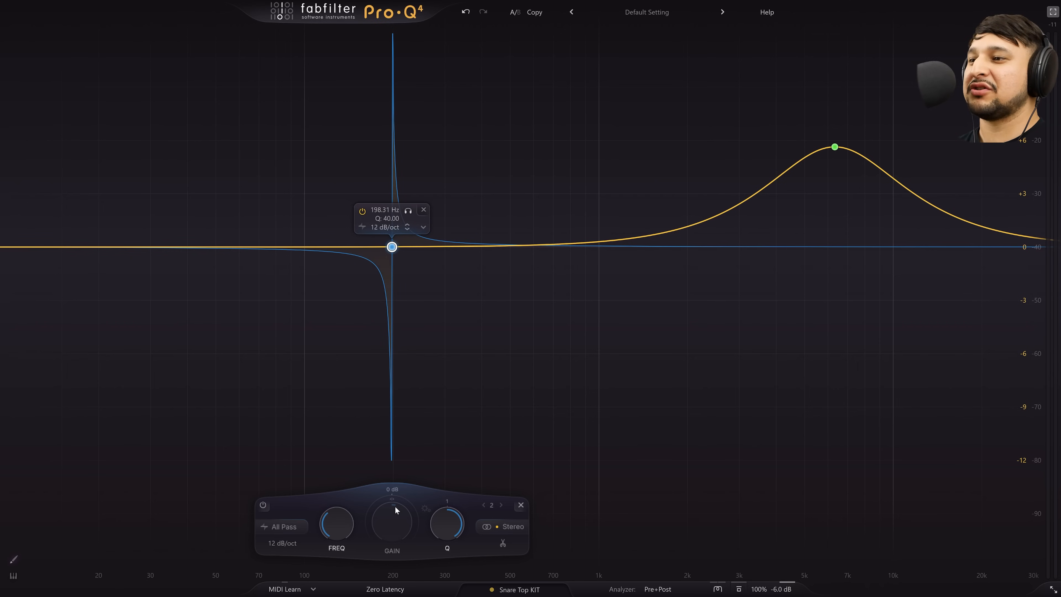
pyautogui.moveTo(448, 525)
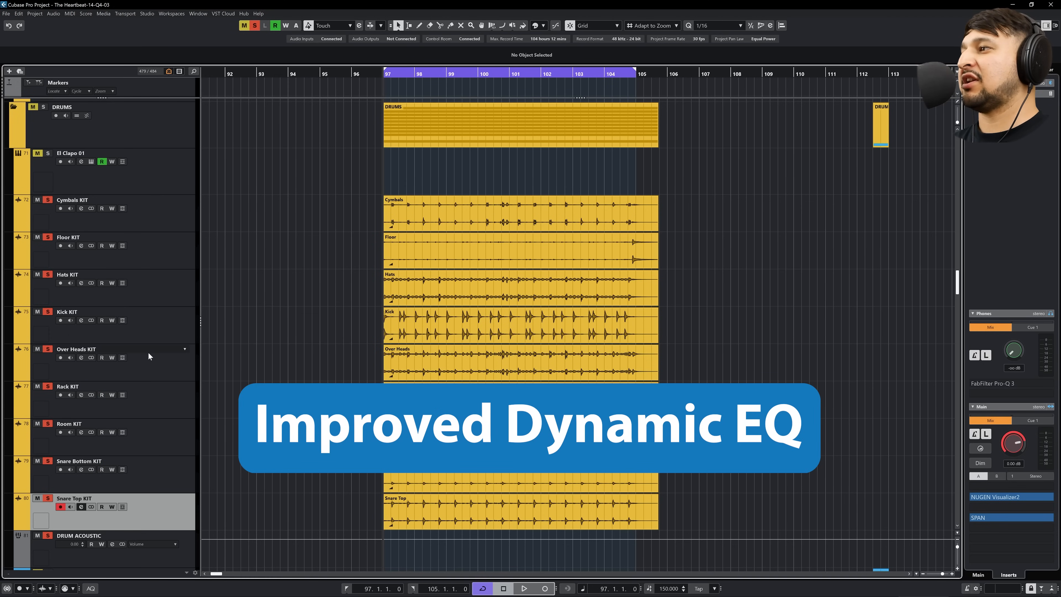
# Open the Pro-Q 4 insert of the Over Heads KIT track in Cubase and select its dynamic high shelf band during playback
pyautogui.click(153, 361)
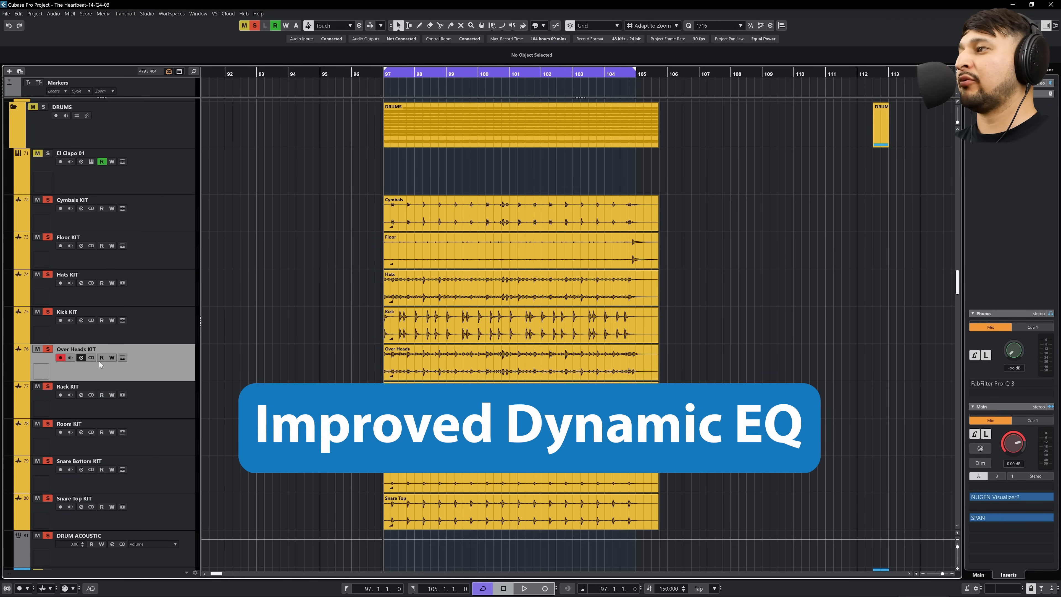
pyautogui.click(82, 358)
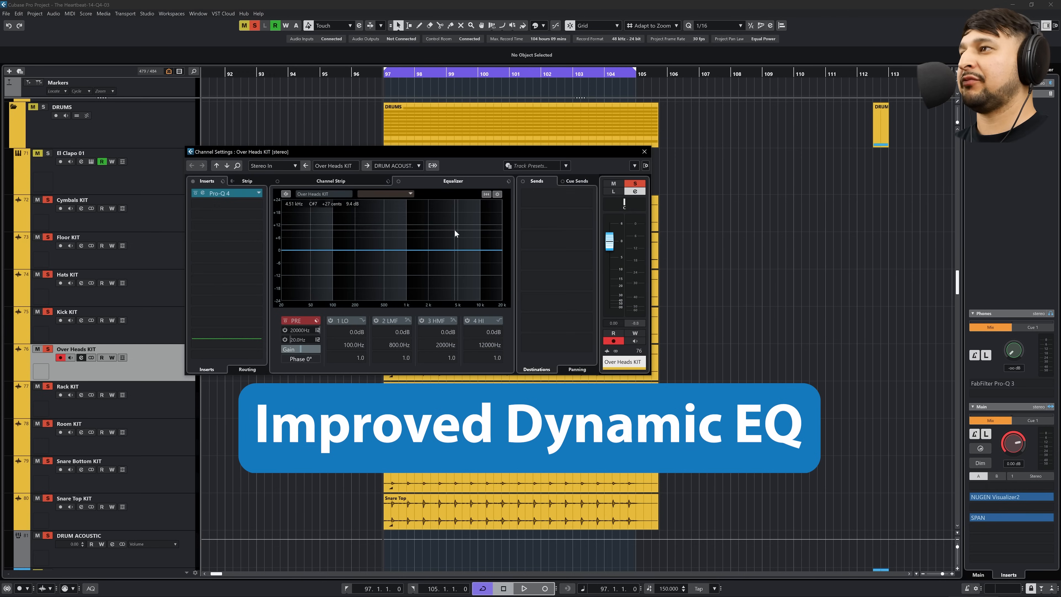
pyautogui.click(214, 193)
pyautogui.press('space')
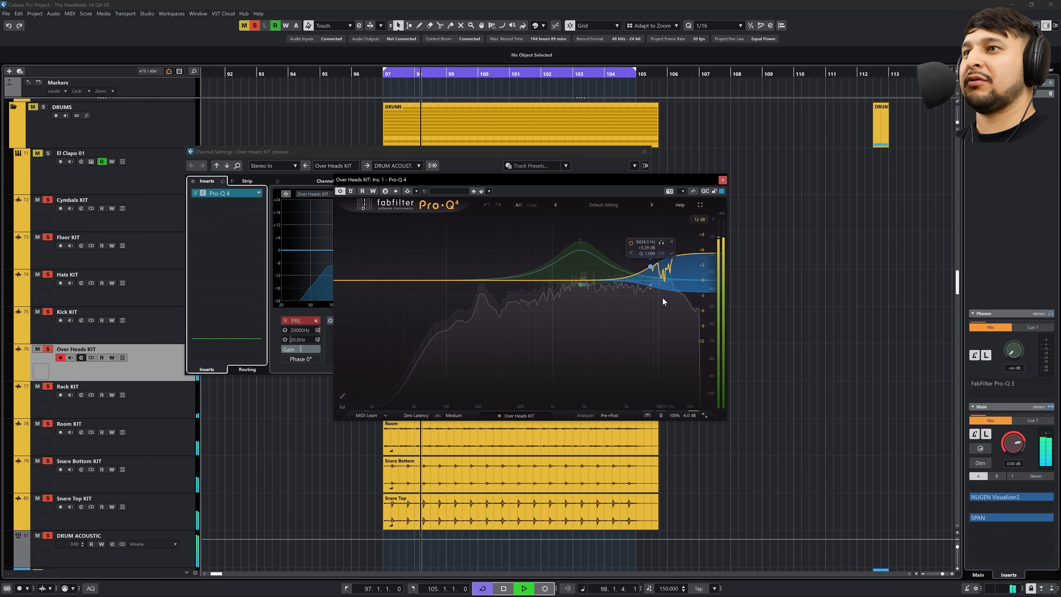
pyautogui.click(651, 267)
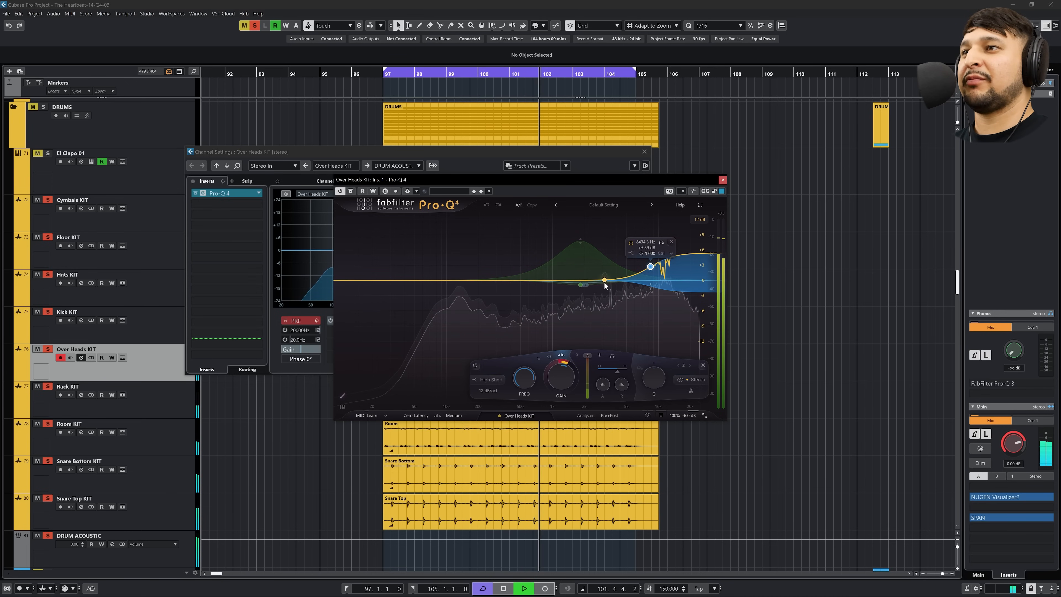
# Select the 1845 Hz Side bell band, reduce its upward dynamic range during playback, and stop playback
pyautogui.click(581, 285)
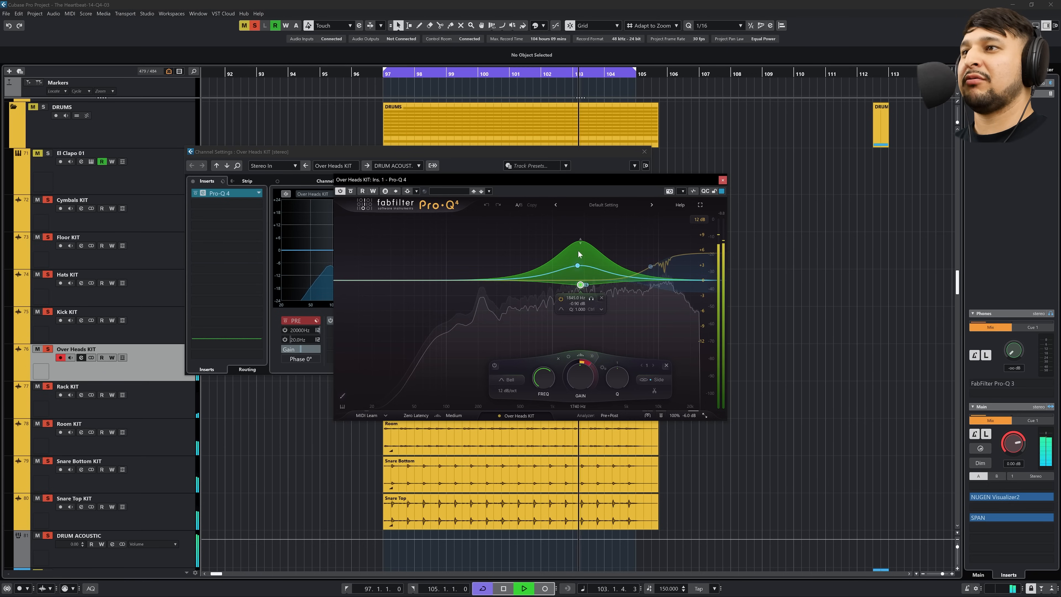
pyautogui.moveTo(579, 254); pyautogui.dragTo(581, 263)
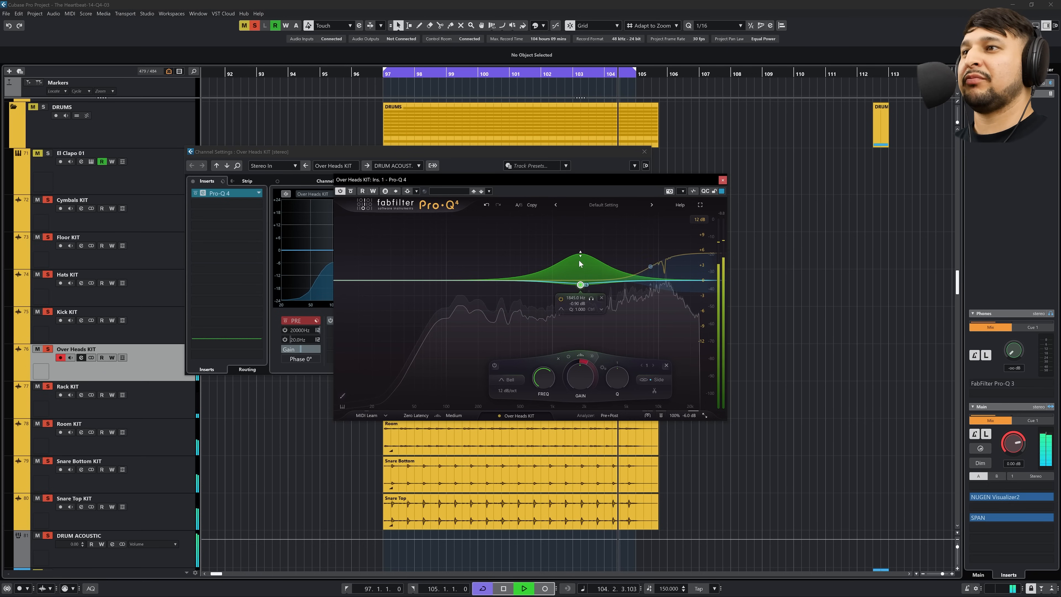
pyautogui.press('space')
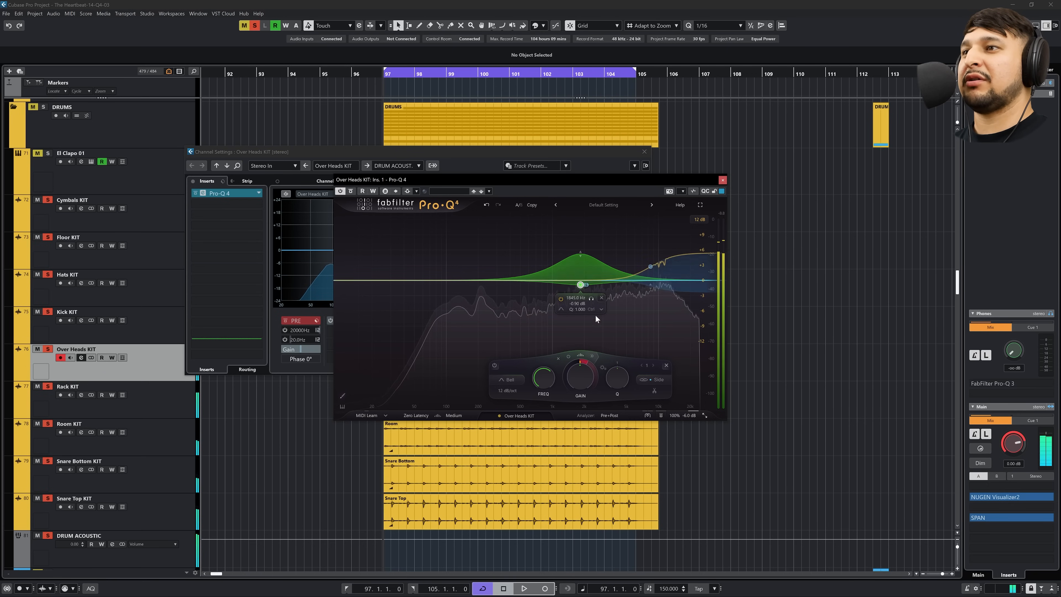
# Clear all solos, solo only the Over Heads KIT track, play it, and show its Pro-Q 4 instance full screen
pyautogui.click(701, 205)
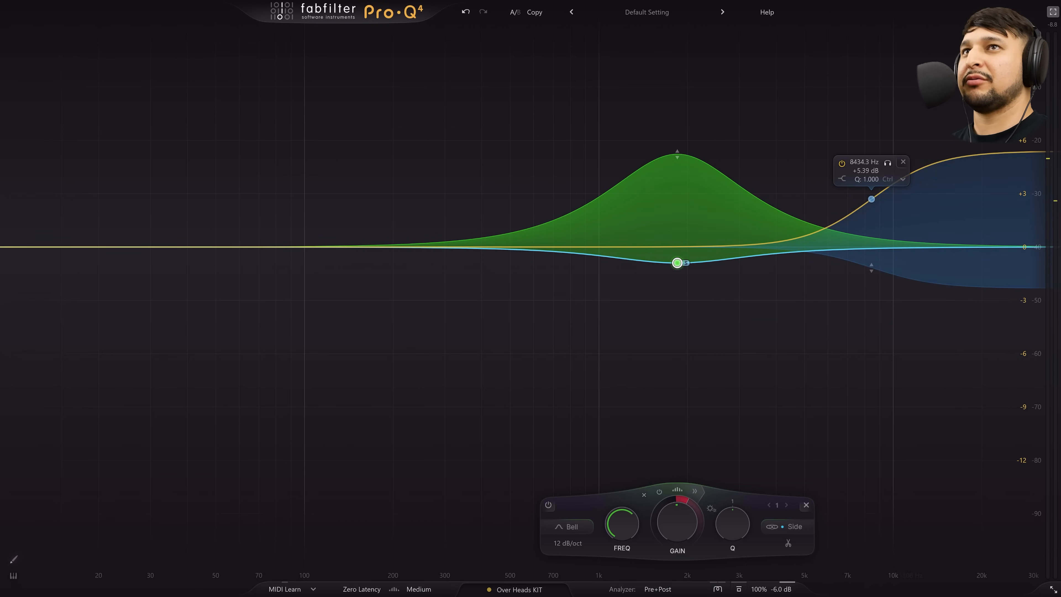
pyautogui.click(1053, 12)
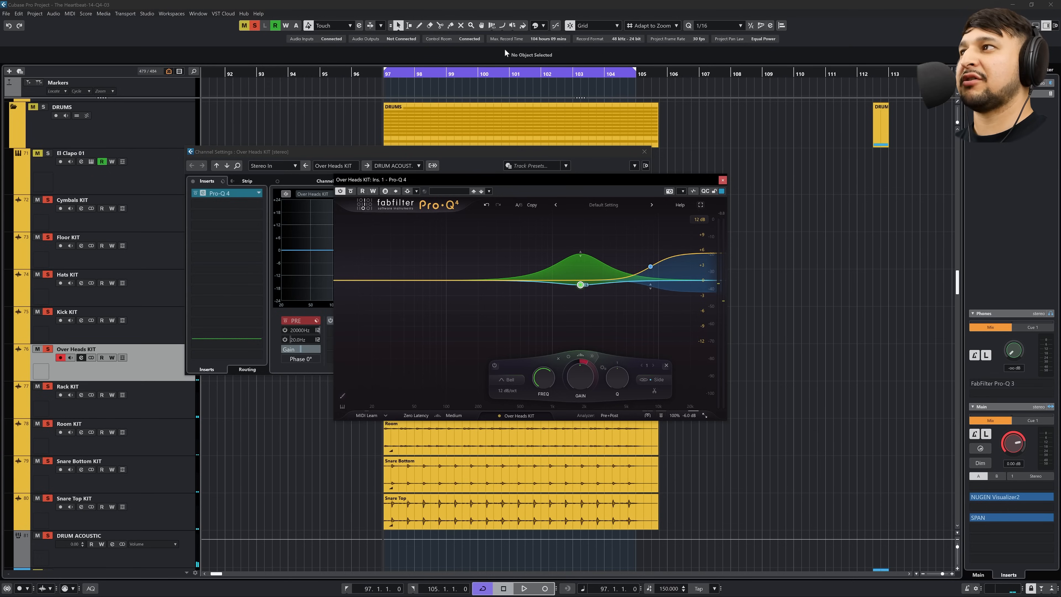
pyautogui.click(255, 26)
pyautogui.click(48, 349)
pyautogui.press('space')
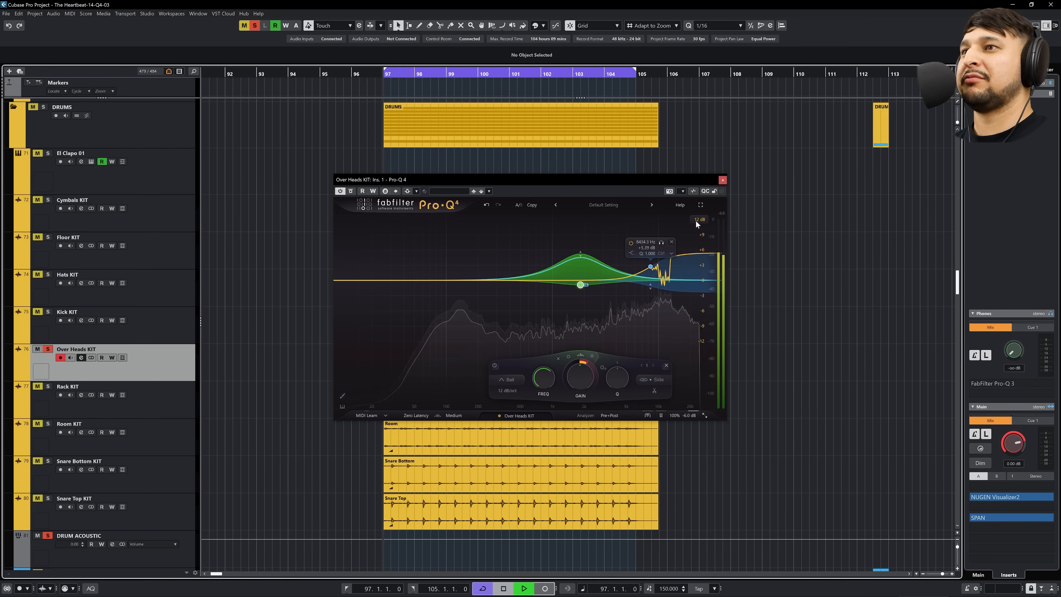
pyautogui.click(701, 205)
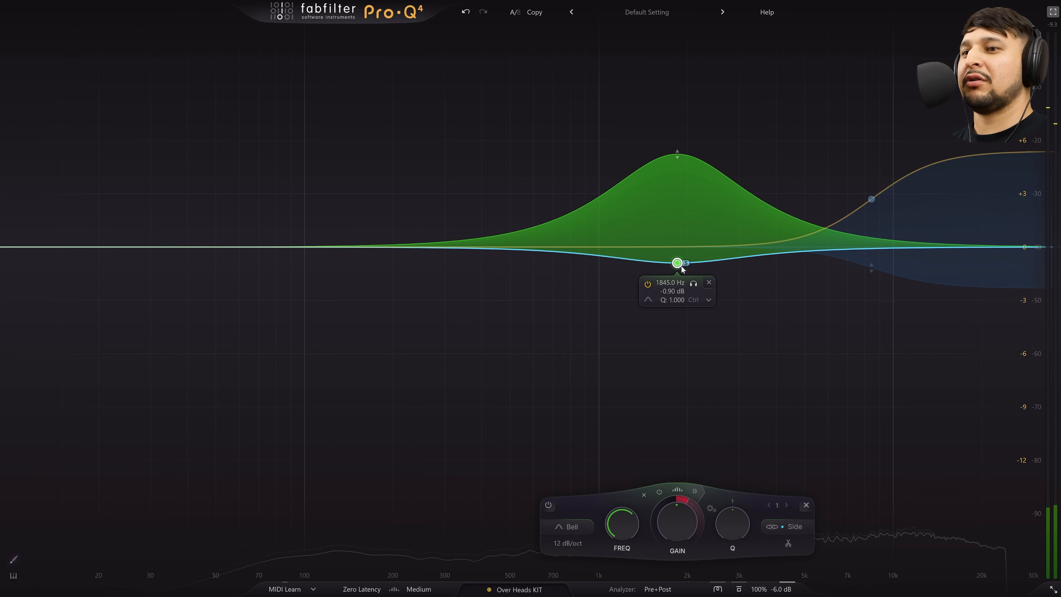
# Keep the 1845 Hz bell band on Side, expand its dynamics controls, and lower its attack during playback
pyautogui.click(798, 528)
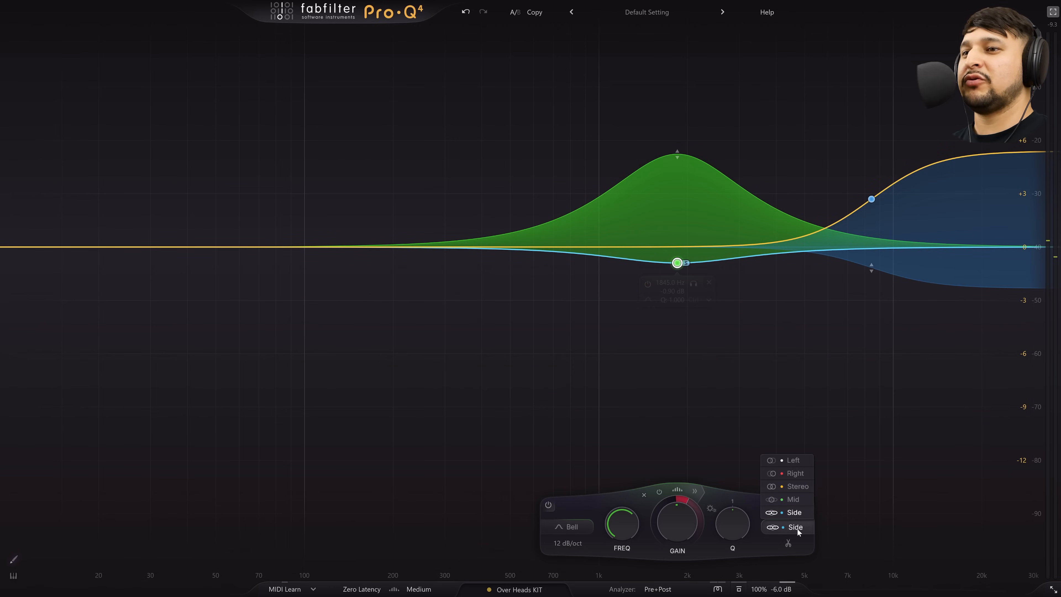
pyautogui.click(796, 513)
pyautogui.click(695, 492)
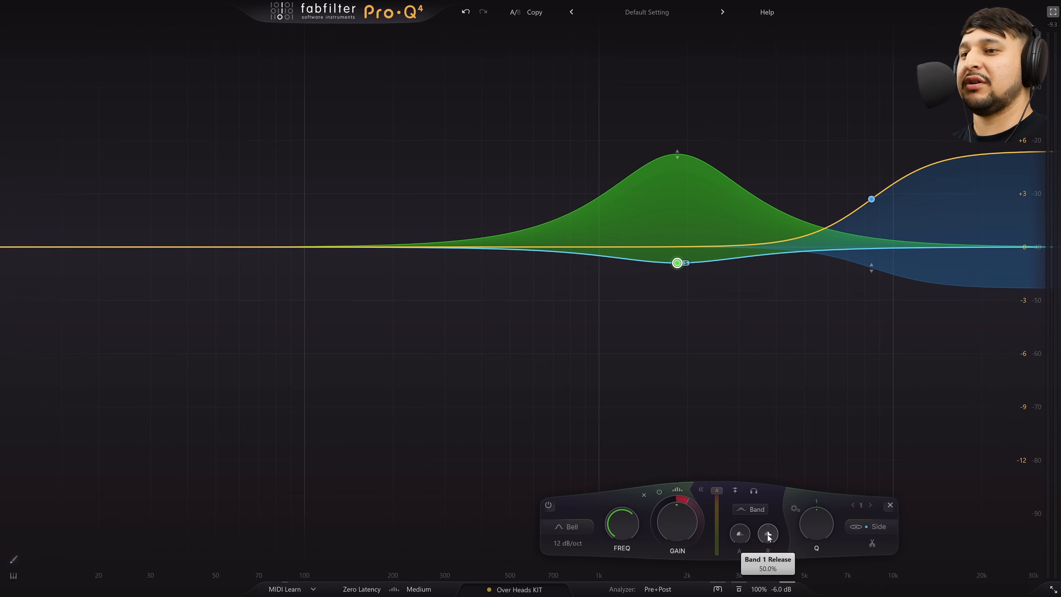
pyautogui.moveTo(676, 267)
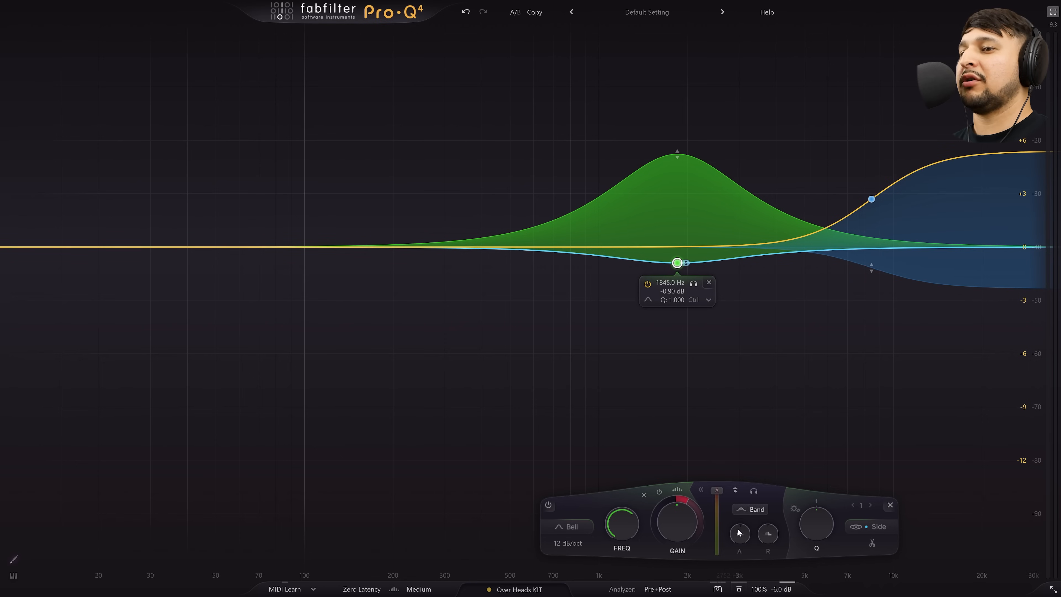
pyautogui.moveTo(740, 537)
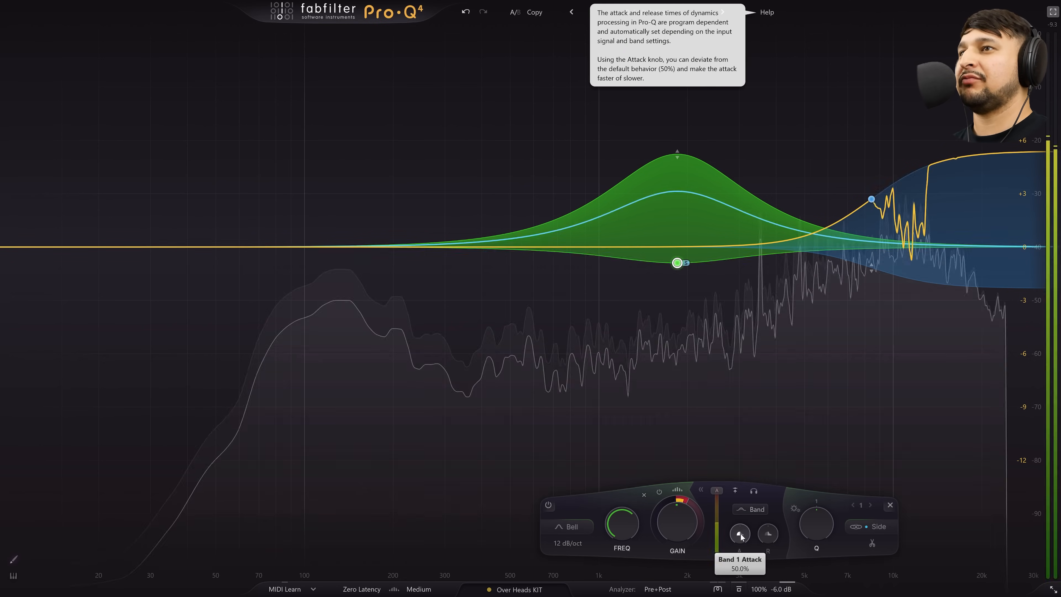
pyautogui.moveTo(740, 536); pyautogui.dragTo(740, 573)
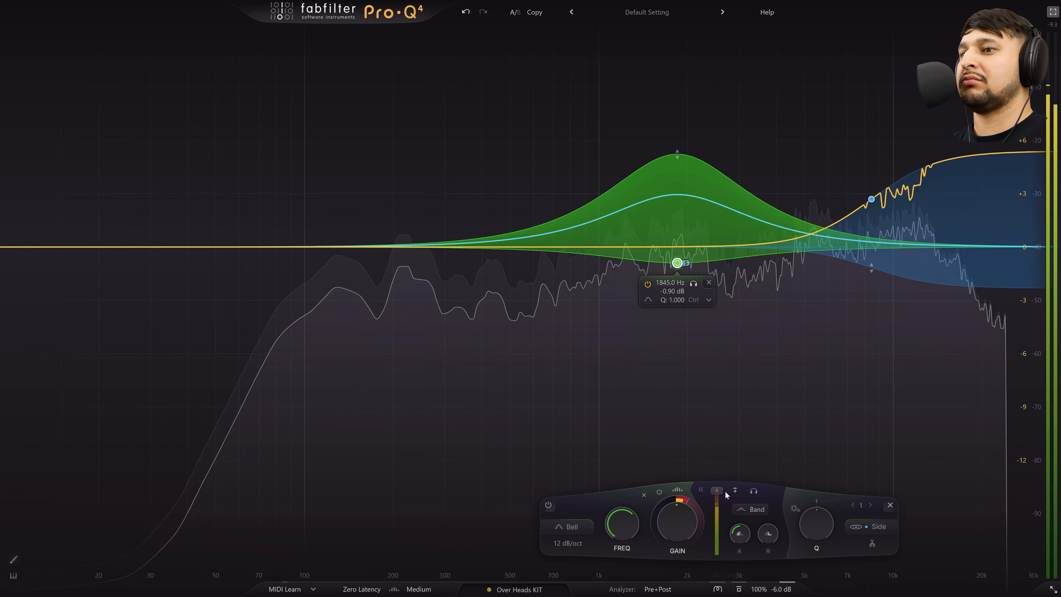
# Replace the bell band's automatic threshold with a lower manual one and audition its attack and release adjustments
pyautogui.moveTo(719, 490); pyautogui.dragTo(723, 518)
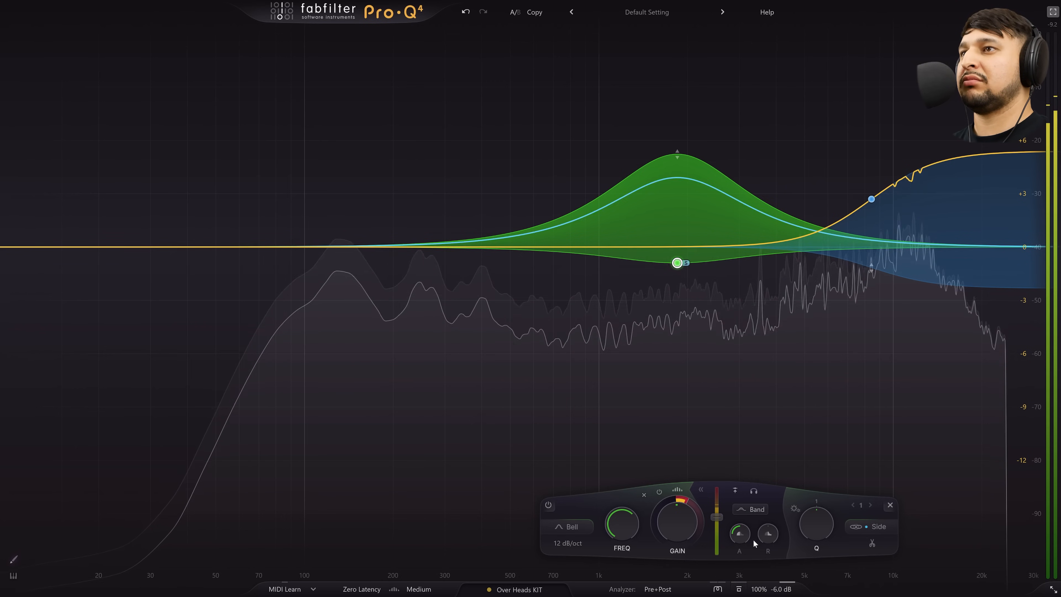
pyautogui.moveTo(743, 538); pyautogui.dragTo(743, 555)
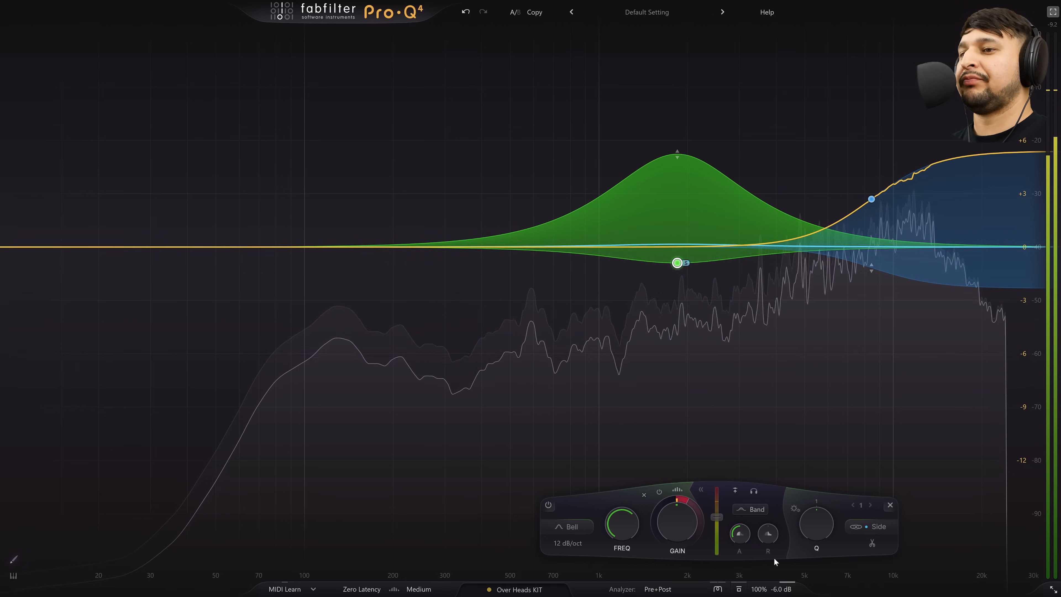
pyautogui.press('space')
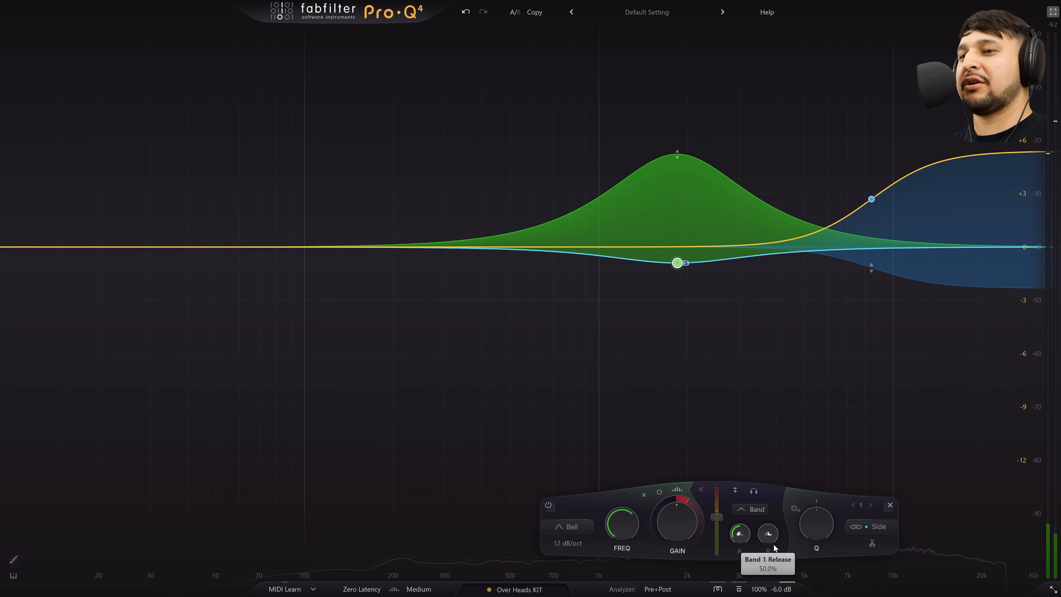
pyautogui.press('space')
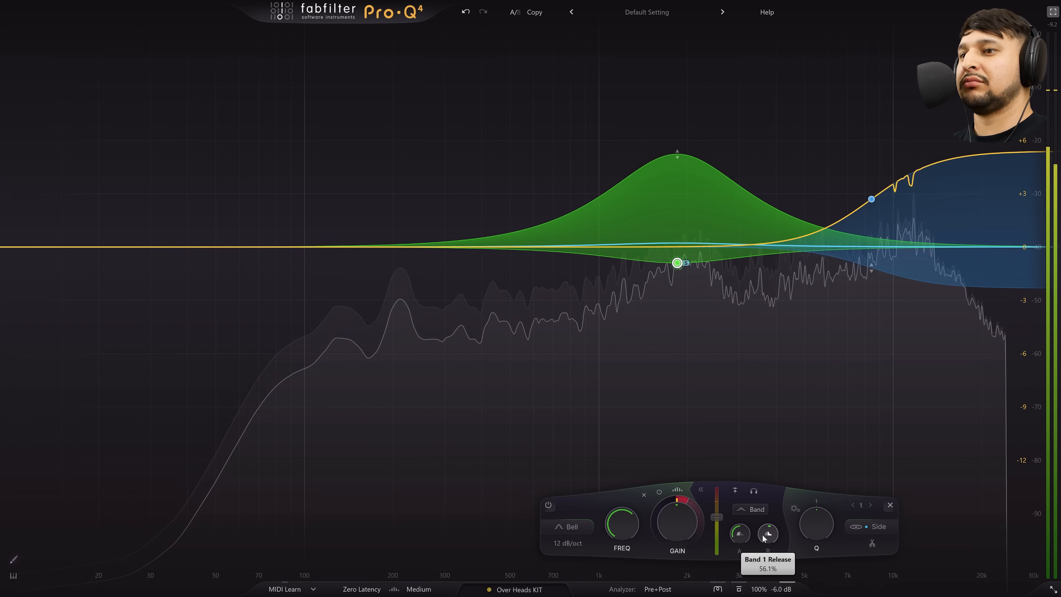
pyautogui.press('space')
# Try a Free side-chain range for the bell band from about 1191 Hz to just above 2 kHz, and play it back
pyautogui.click(752, 509)
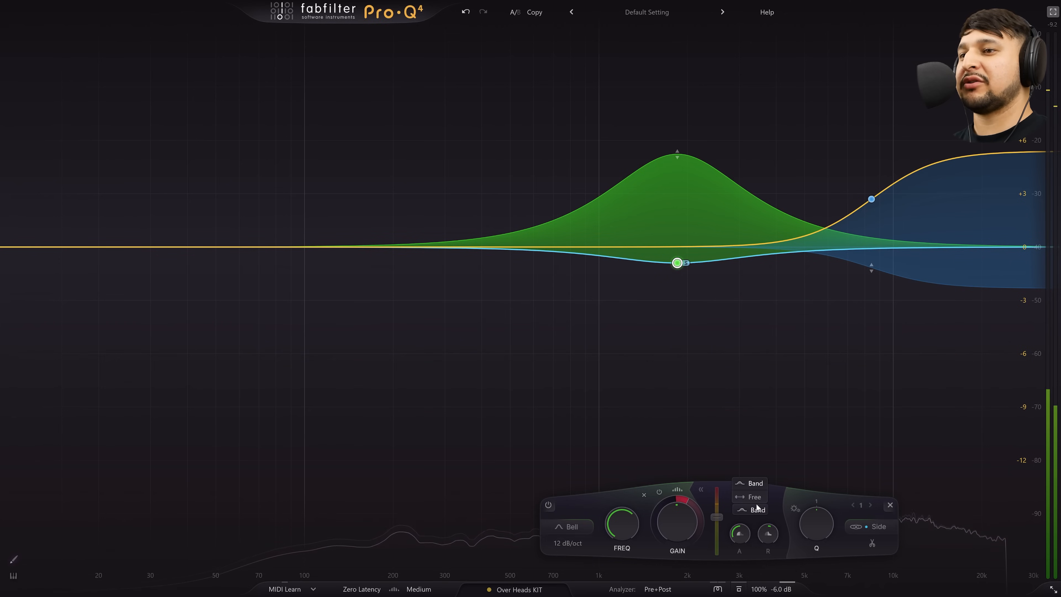
pyautogui.click(754, 500)
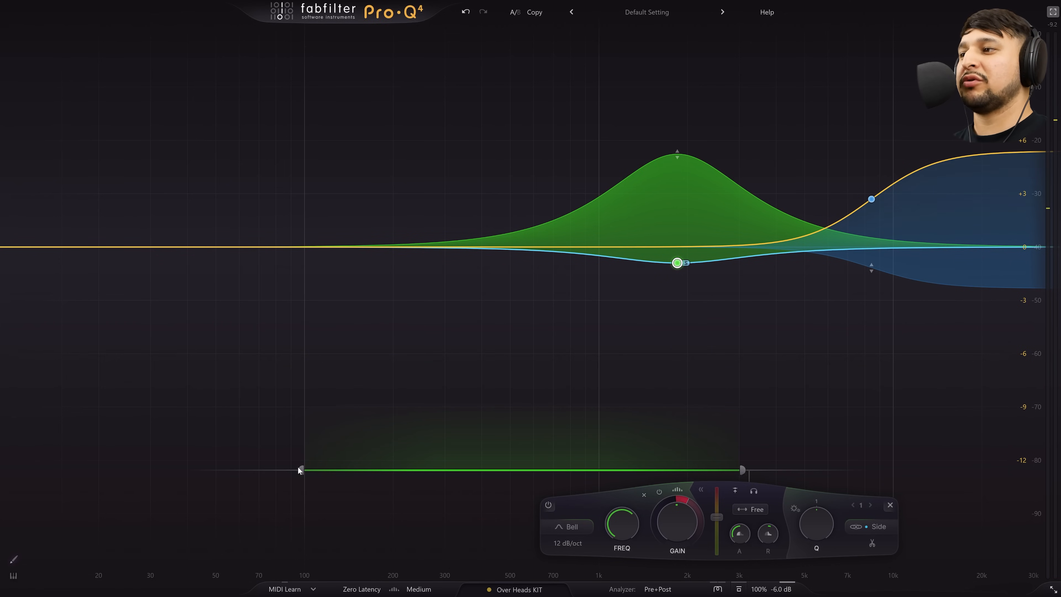
pyautogui.moveTo(297, 467); pyautogui.dragTo(660, 477)
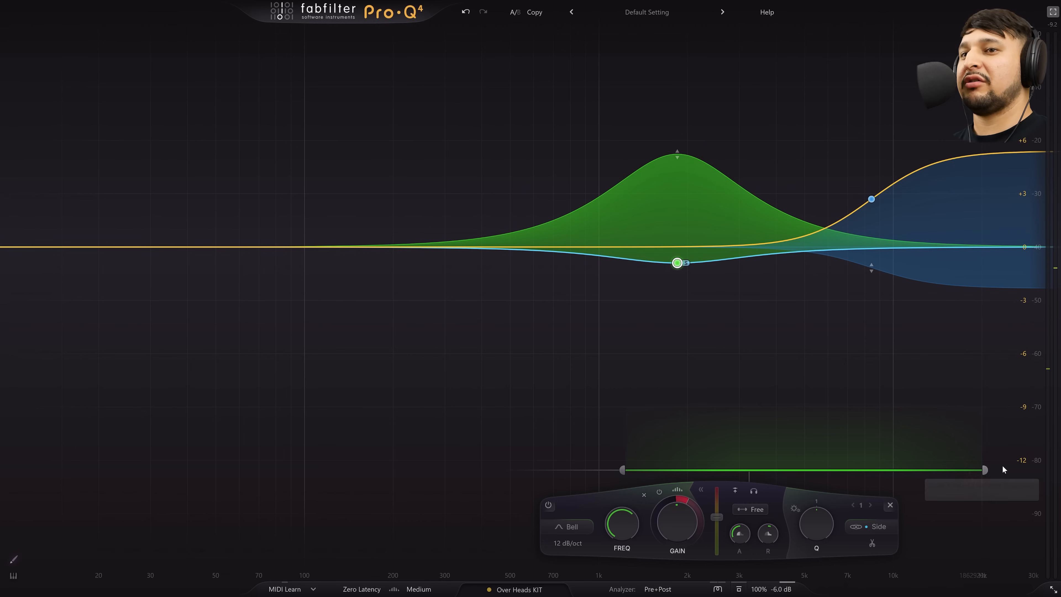
pyautogui.moveTo(985, 469); pyautogui.dragTo(728, 468)
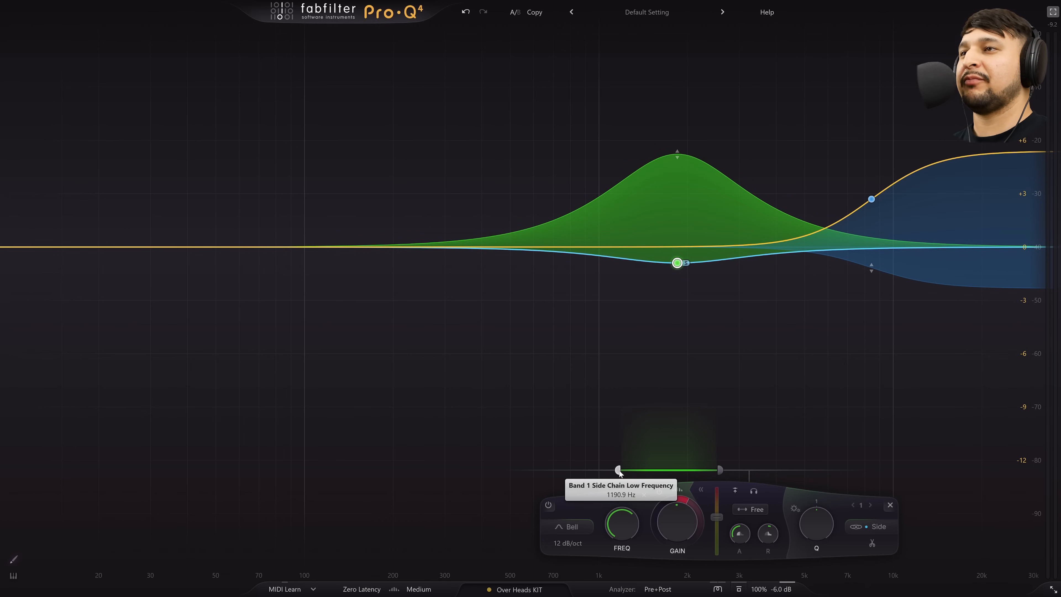
pyautogui.press('space')
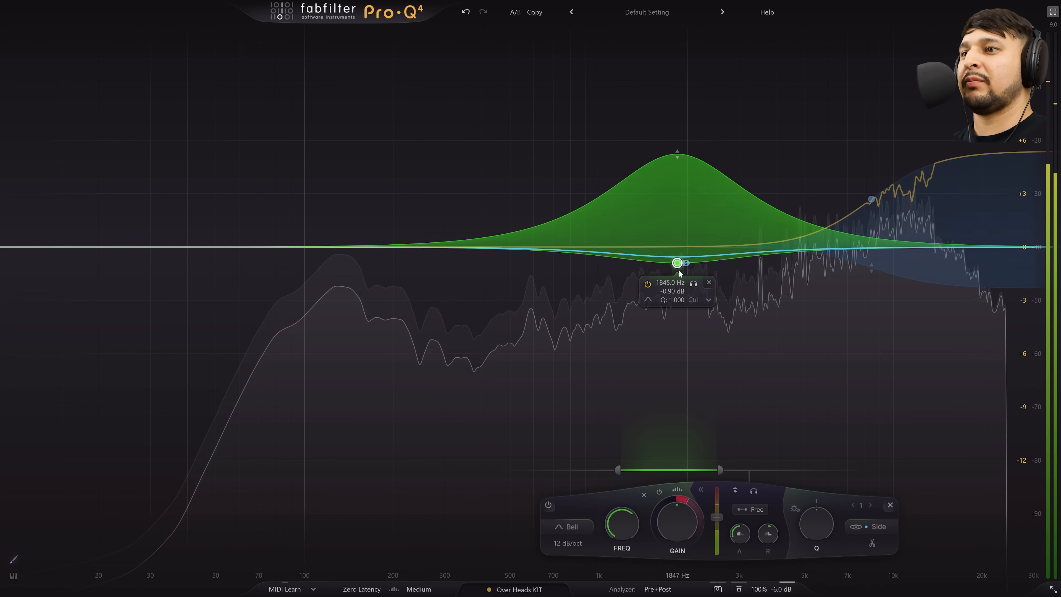
# Try triggering a downward dynamic cut on the 1845 Hz bell from a Free side-chain range around 10 kHz
pyautogui.moveTo(620, 470); pyautogui.dragTo(820, 450)
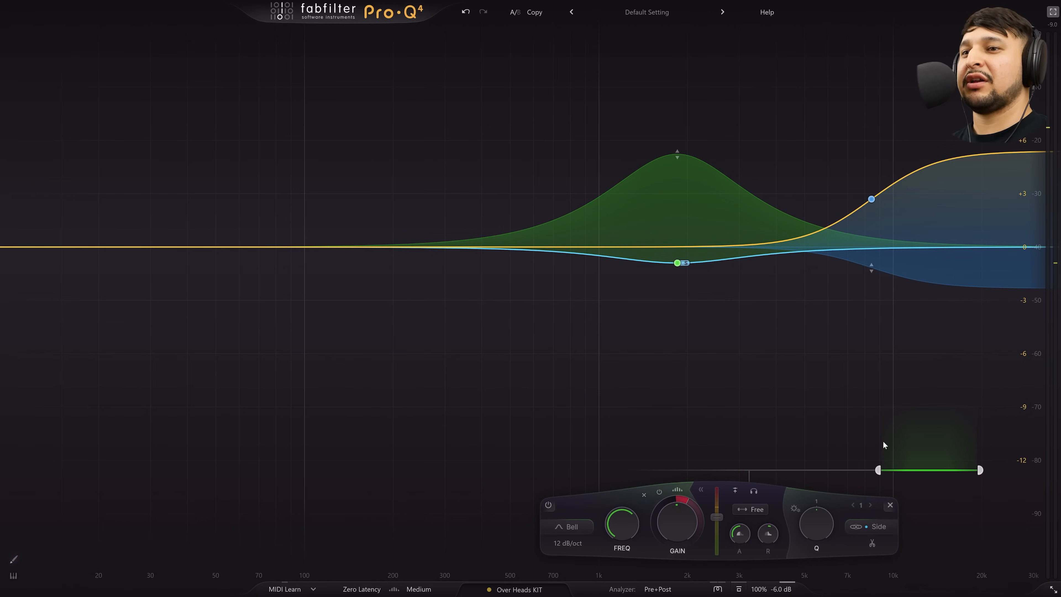
pyautogui.moveTo(883, 440); pyautogui.dragTo(863, 439)
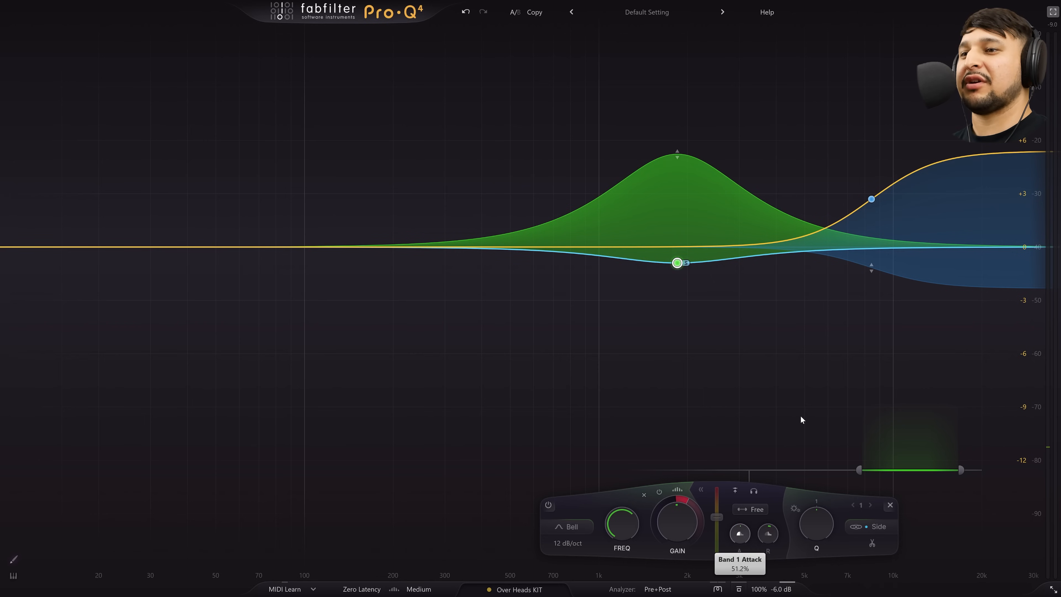
pyautogui.moveTo(680, 157); pyautogui.dragTo(665, 352)
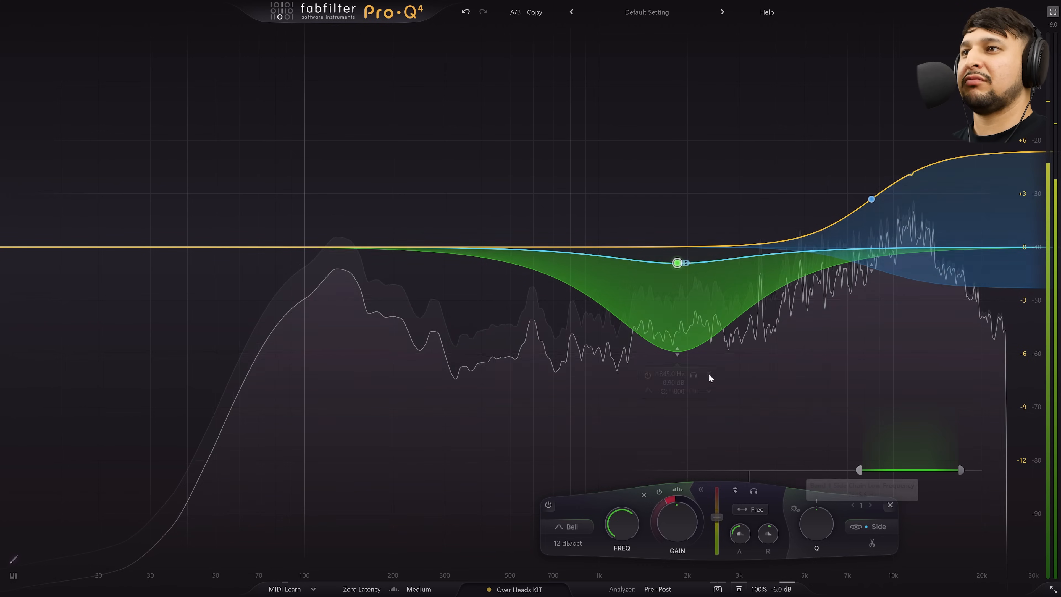
pyautogui.moveTo(673, 355)
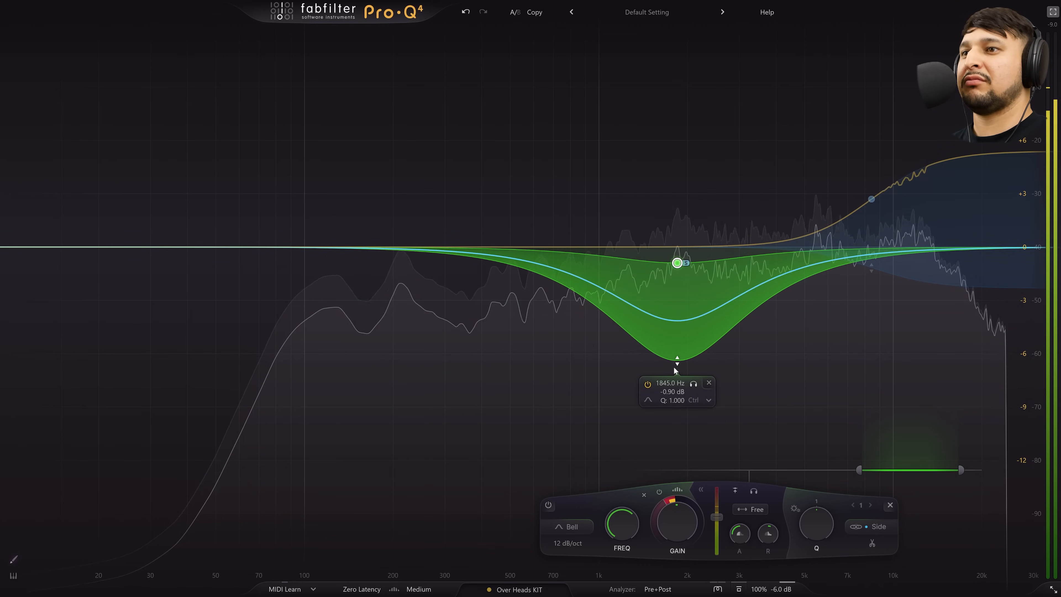
pyautogui.moveTo(860, 470); pyautogui.dragTo(889, 472)
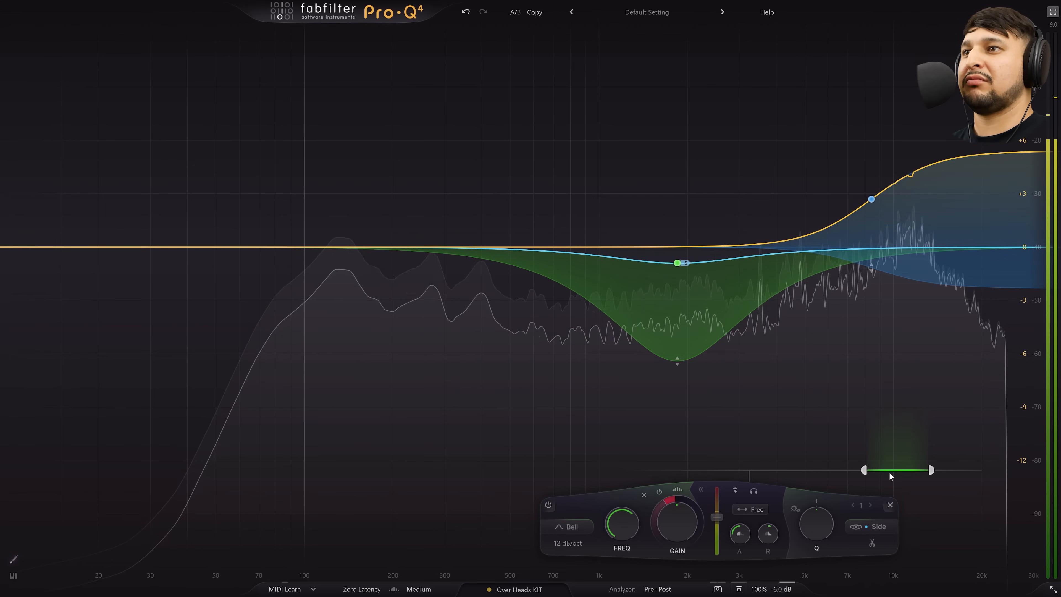
pyautogui.moveTo(861, 469); pyautogui.dragTo(664, 463)
# Undo the bell band's dynamic cut and side-chain range changes back to the Band side-chain mode
pyautogui.click(466, 13)
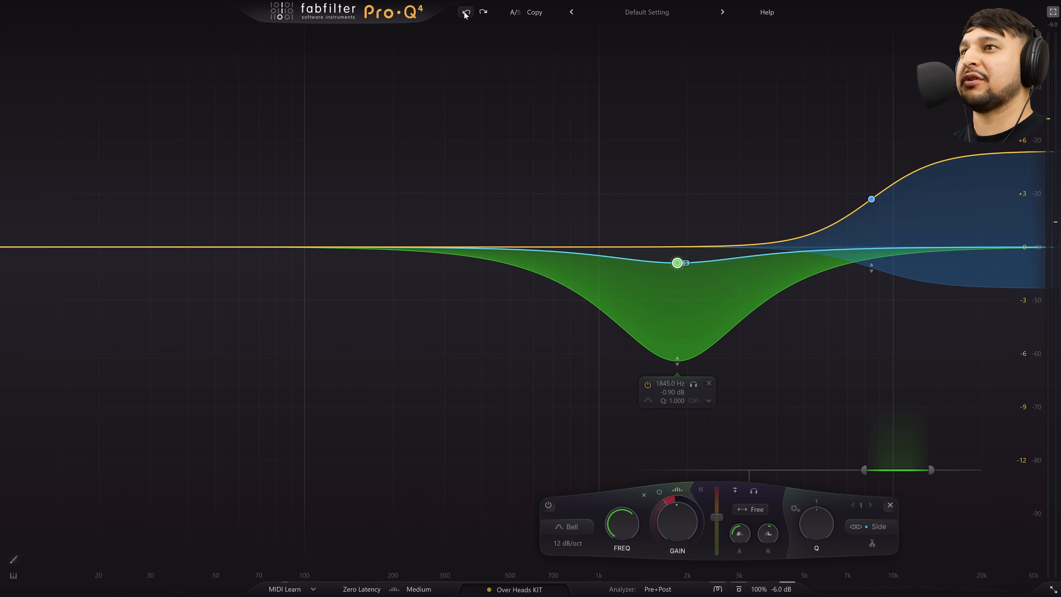
pyautogui.click(465, 14)
pyautogui.click(465, 13)
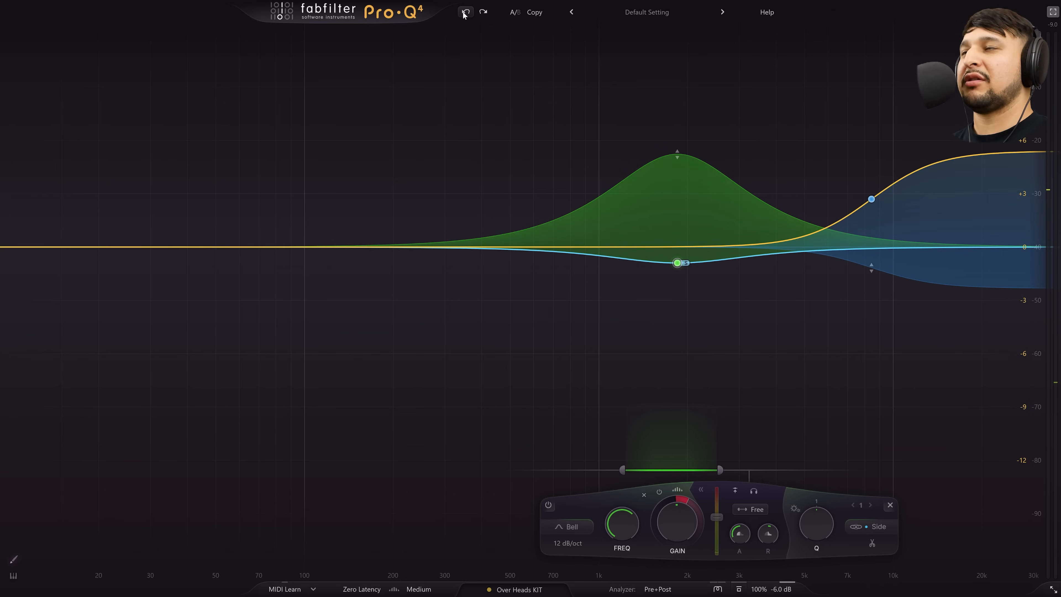
pyautogui.click(465, 14)
pyautogui.click(465, 14)
pyautogui.click(466, 14)
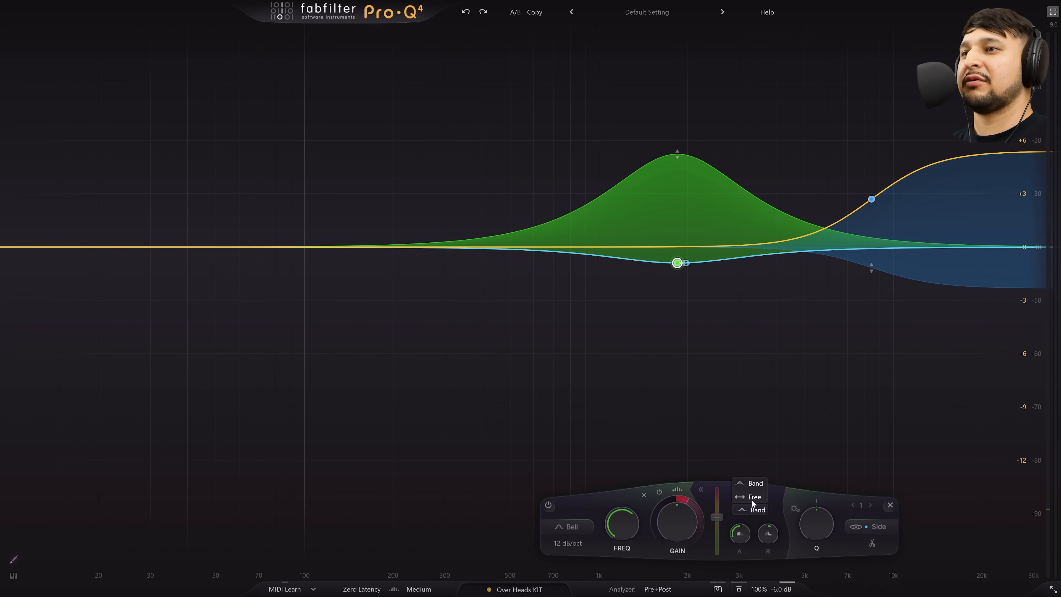
# Set the bell band's side chain to Free with a low limit of about 1.2 kHz, audition it, and leave full screen
pyautogui.click(751, 498)
pyautogui.moveTo(302, 470); pyautogui.dragTo(655, 479)
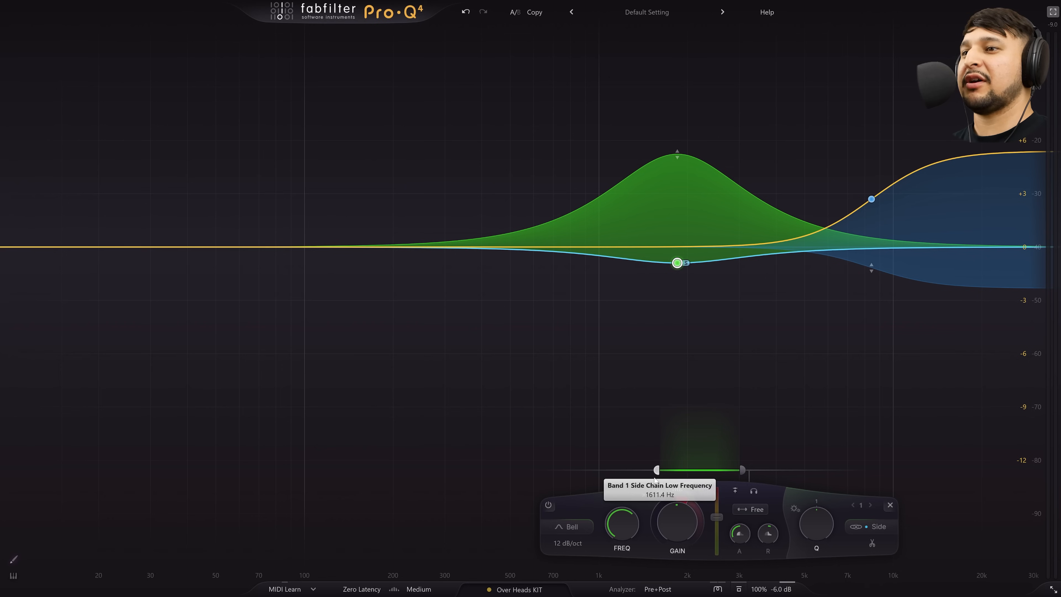
pyautogui.press('space')
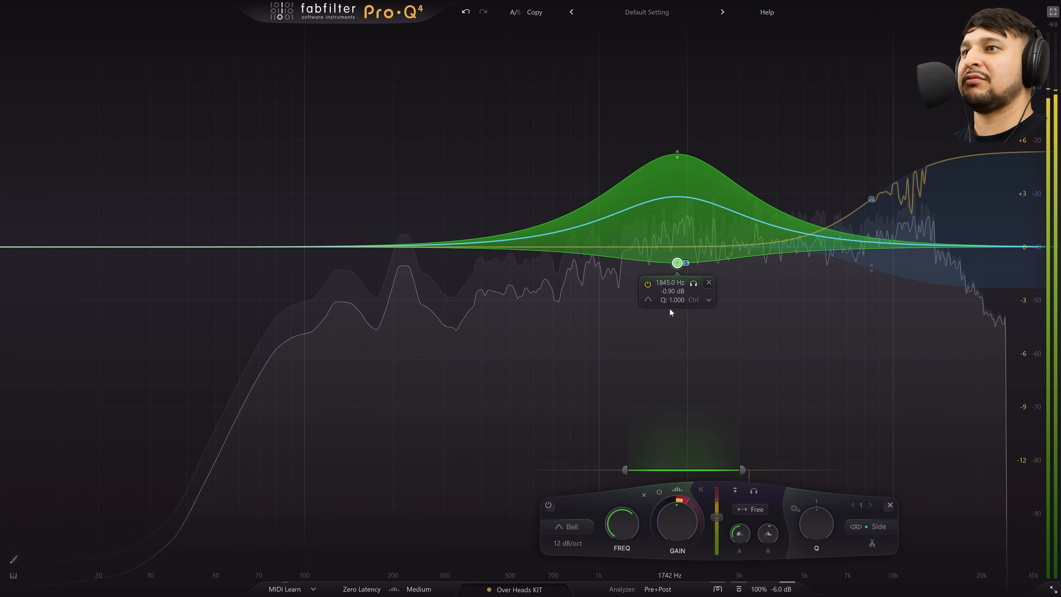
pyautogui.press('space')
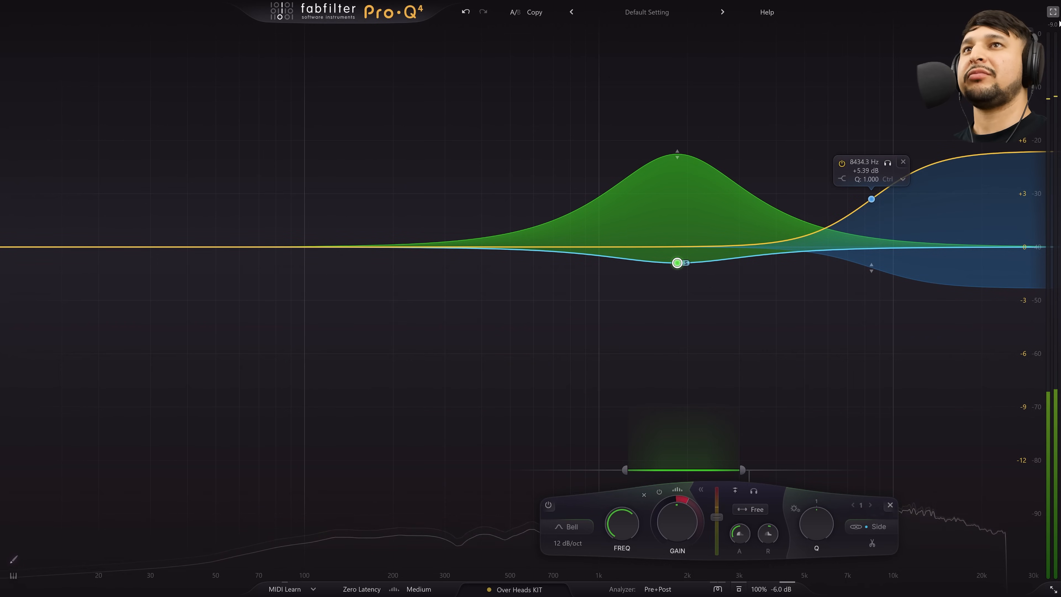
pyautogui.click(1052, 12)
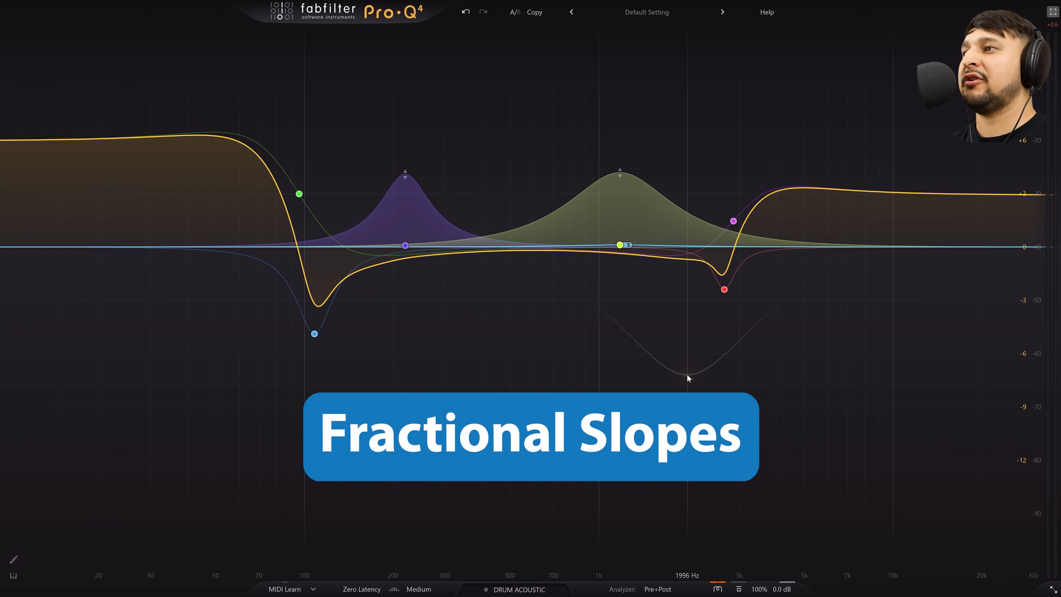
# Select all the EQ bands and set their shared slope to 32.6 dB/oct while playing the drums
pyautogui.press('space')
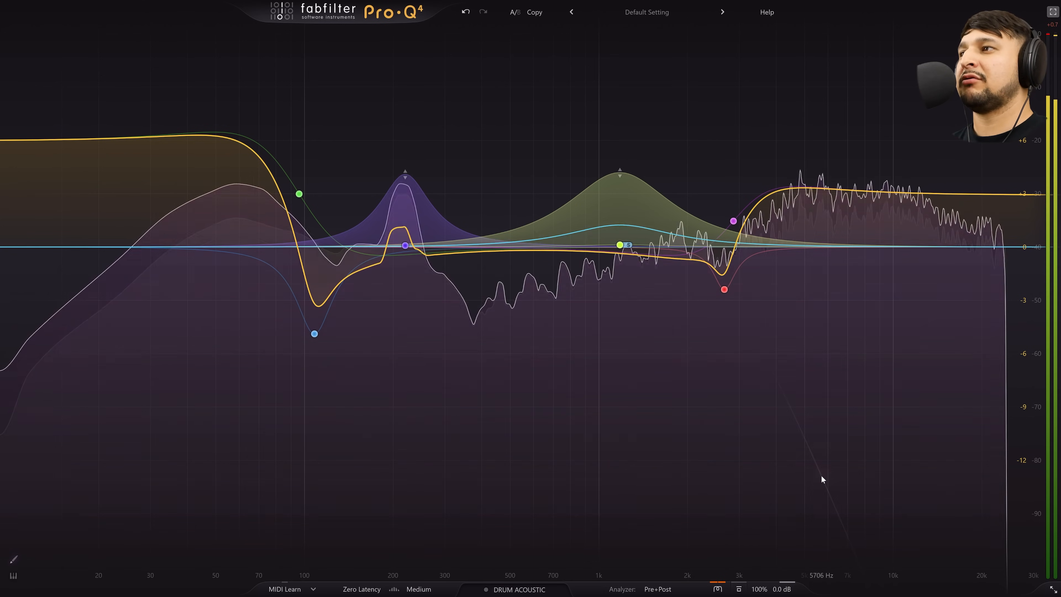
pyautogui.moveTo(822, 476); pyautogui.dragTo(239, 133)
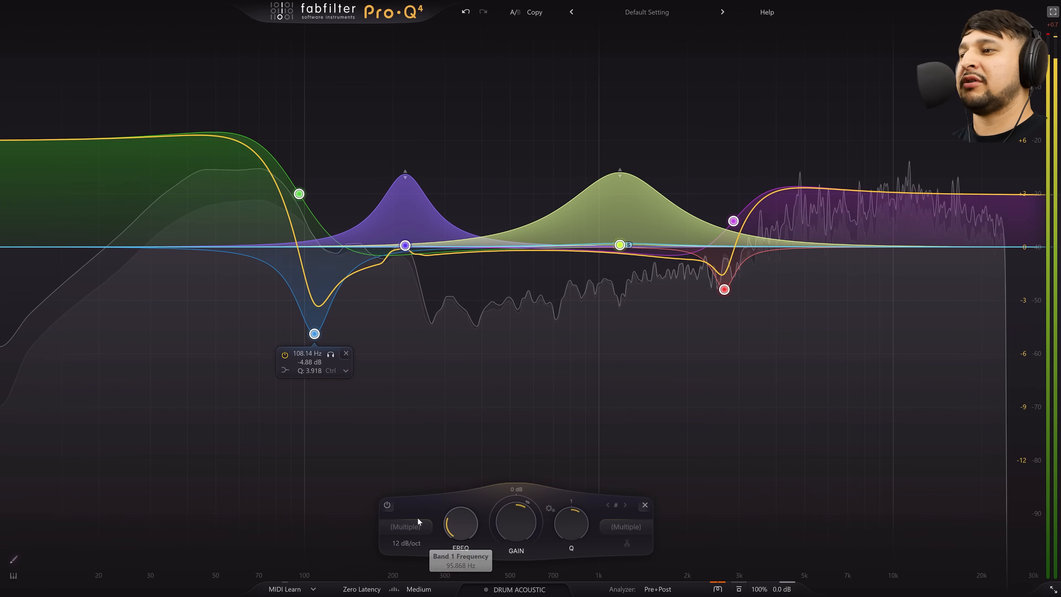
pyautogui.click(410, 541)
pyautogui.moveTo(404, 518)
pyautogui.mouseDown()
pyautogui.moveTo(384, 426)
pyautogui.moveTo(353, 540)
pyautogui.moveTo(326, 469)
pyautogui.mouseUp()
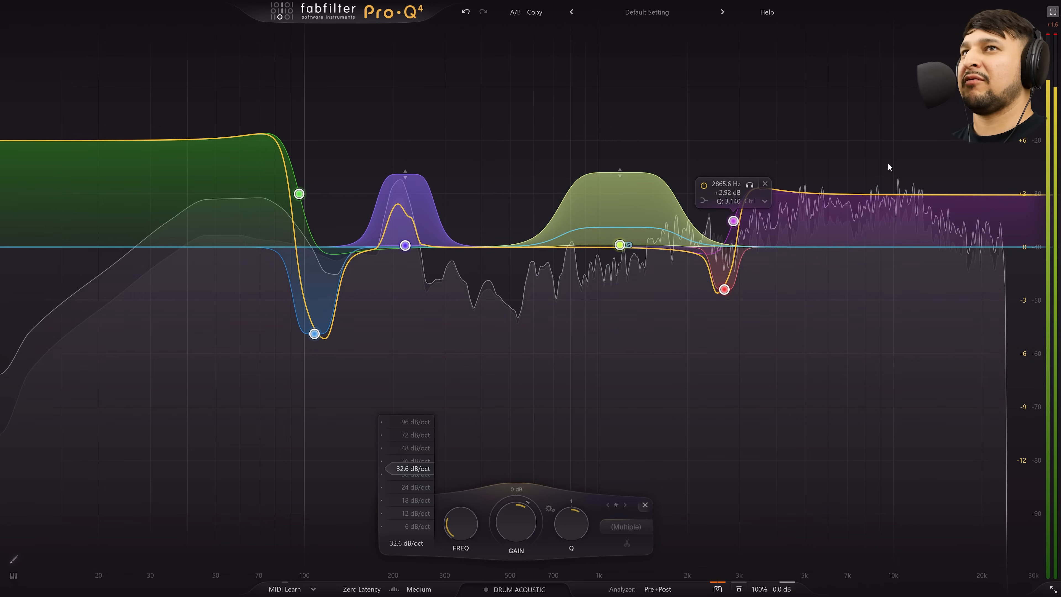
pyautogui.press('space')
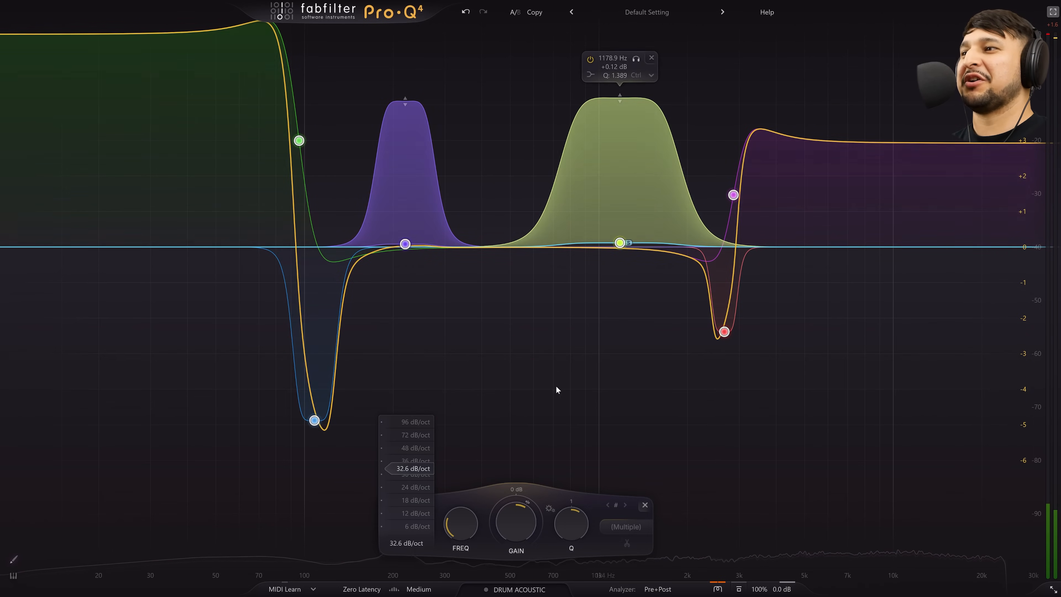
# Audition all bands with a 13.5 dB/oct slope, and set their shared slope to 36 dB/oct
pyautogui.moveTo(413, 471); pyautogui.dragTo(360, 510)
pyautogui.press('space')
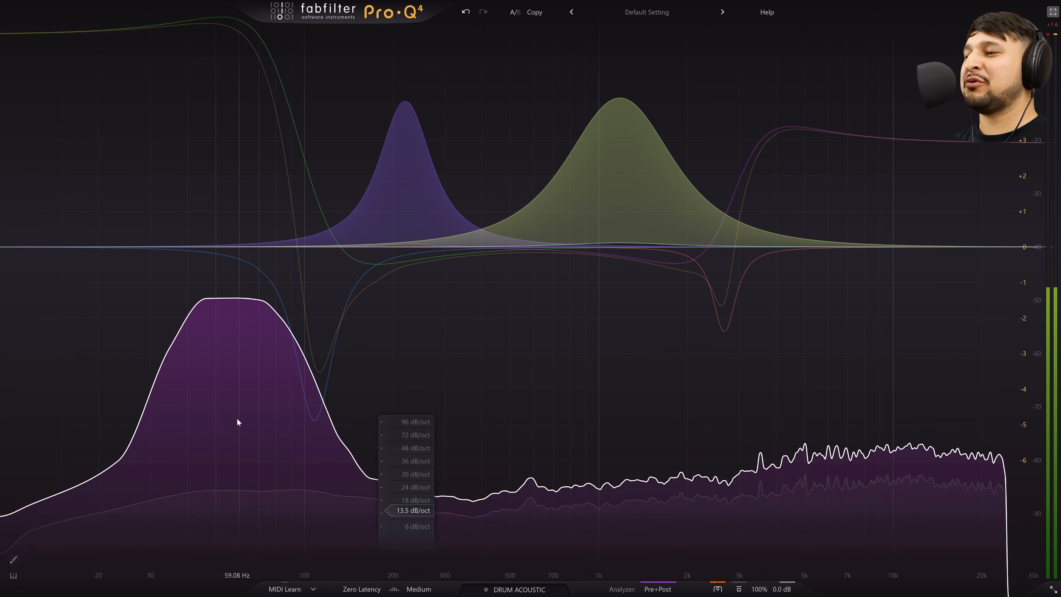
pyautogui.moveTo(407, 514); pyautogui.dragTo(410, 476)
pyautogui.click(410, 480)
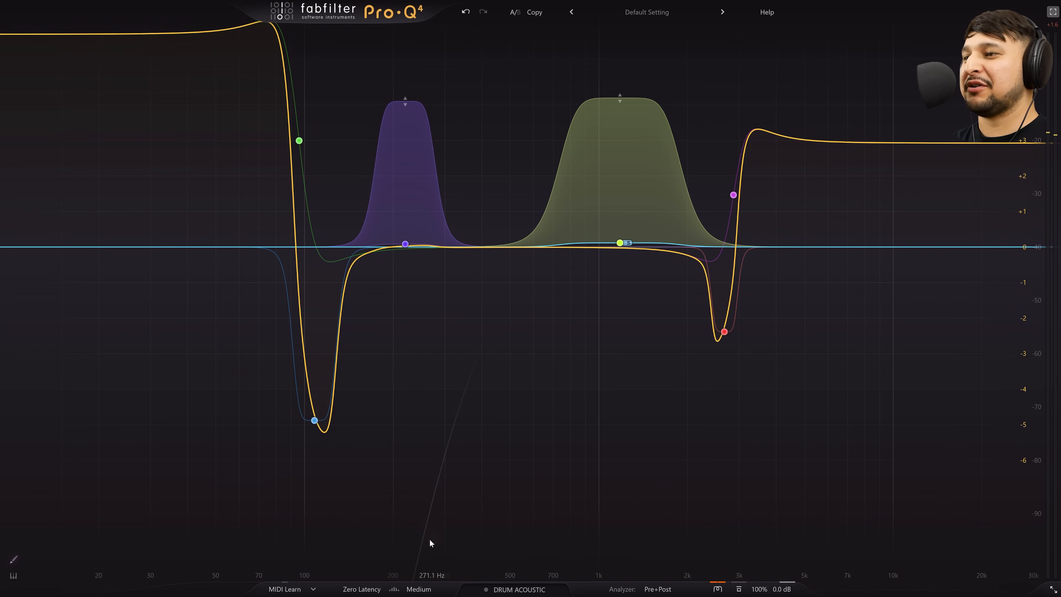
# Sweep the slope of the purple bell band through values such as 25.6 and 64.1 dB/oct, and set it to 96 dB/oct
pyautogui.click(405, 244)
pyautogui.click(297, 544)
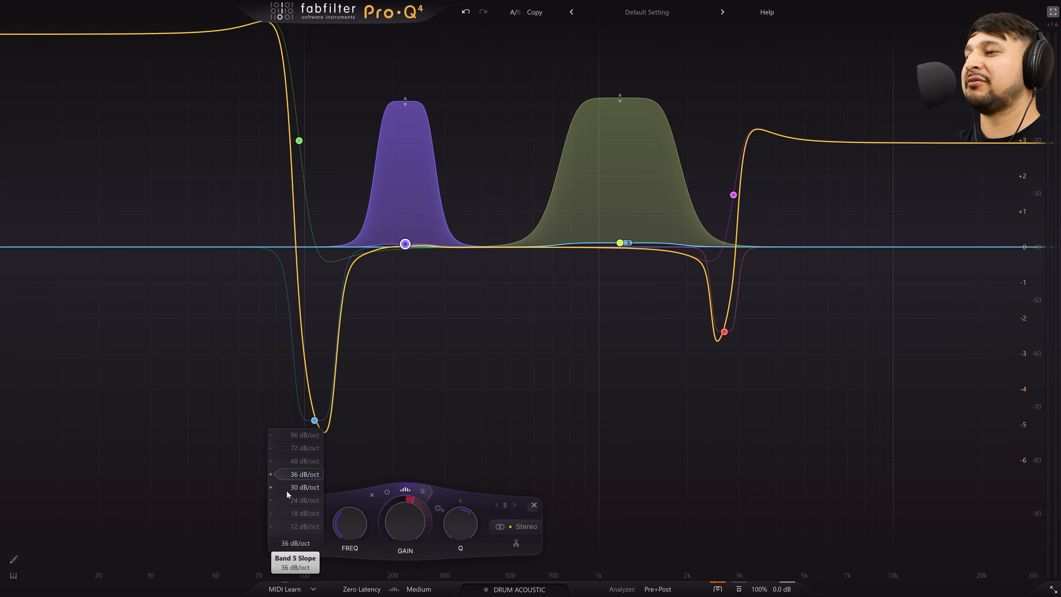
pyautogui.moveTo(287, 491)
pyautogui.mouseDown()
pyautogui.moveTo(291, 471)
pyautogui.moveTo(293, 513)
pyautogui.moveTo(295, 492)
pyautogui.moveTo(302, 507)
pyautogui.mouseUp()
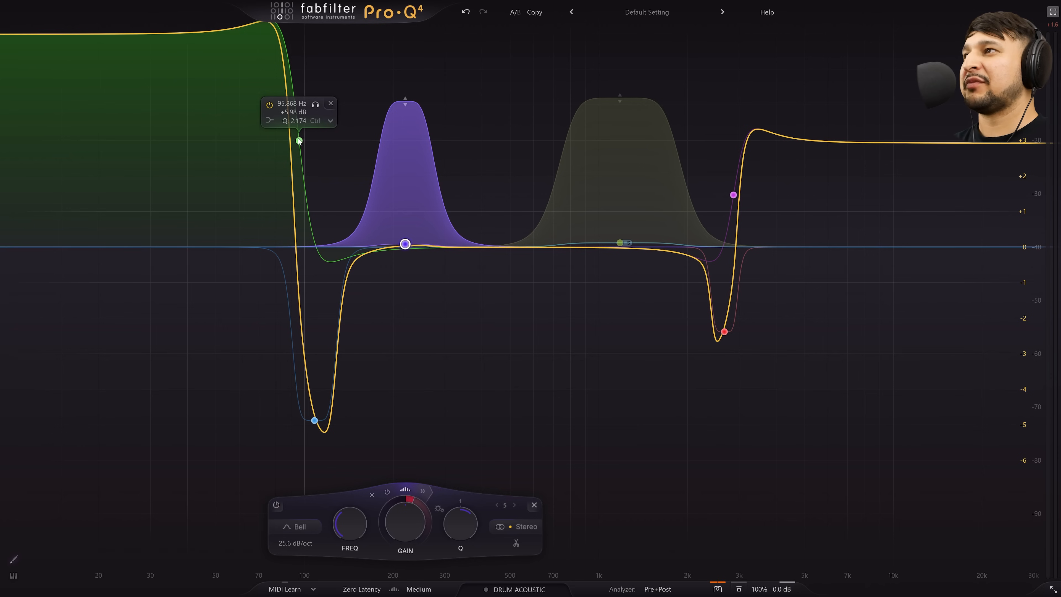
pyautogui.moveTo(295, 543)
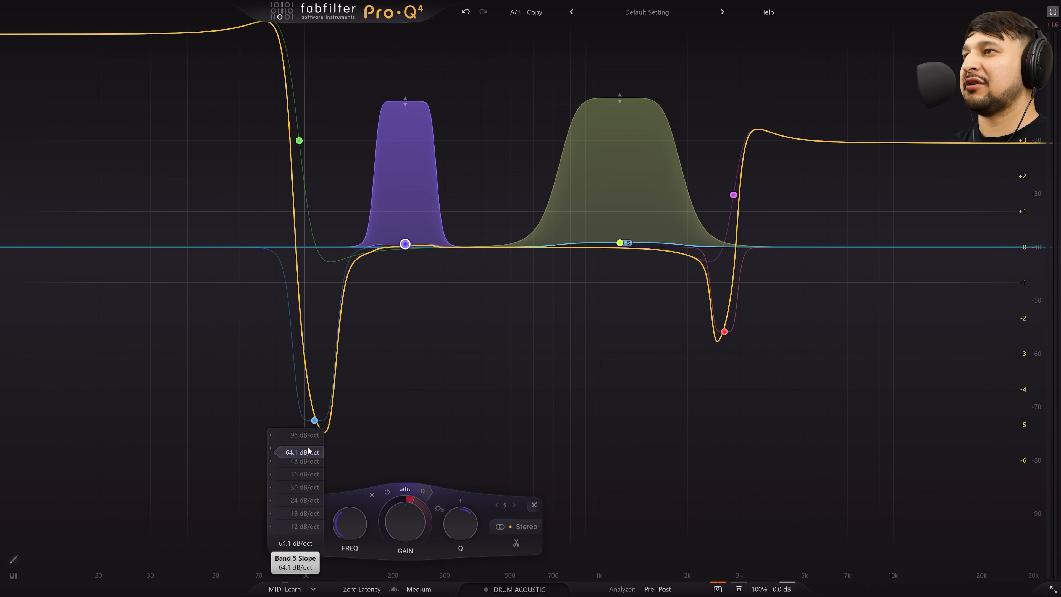
pyautogui.moveTo(308, 450)
pyautogui.mouseDown()
pyautogui.moveTo(301, 512)
pyautogui.moveTo(303, 483)
pyautogui.mouseUp()
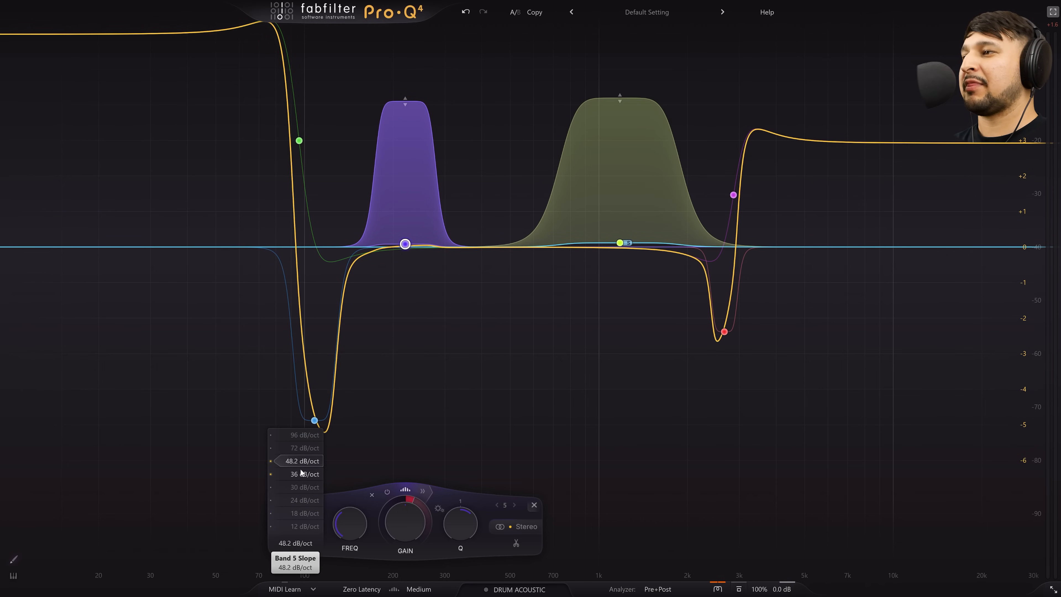
pyautogui.moveTo(295, 499)
pyautogui.mouseDown()
pyautogui.moveTo(284, 273)
pyautogui.moveTo(302, 132)
pyautogui.mouseUp()
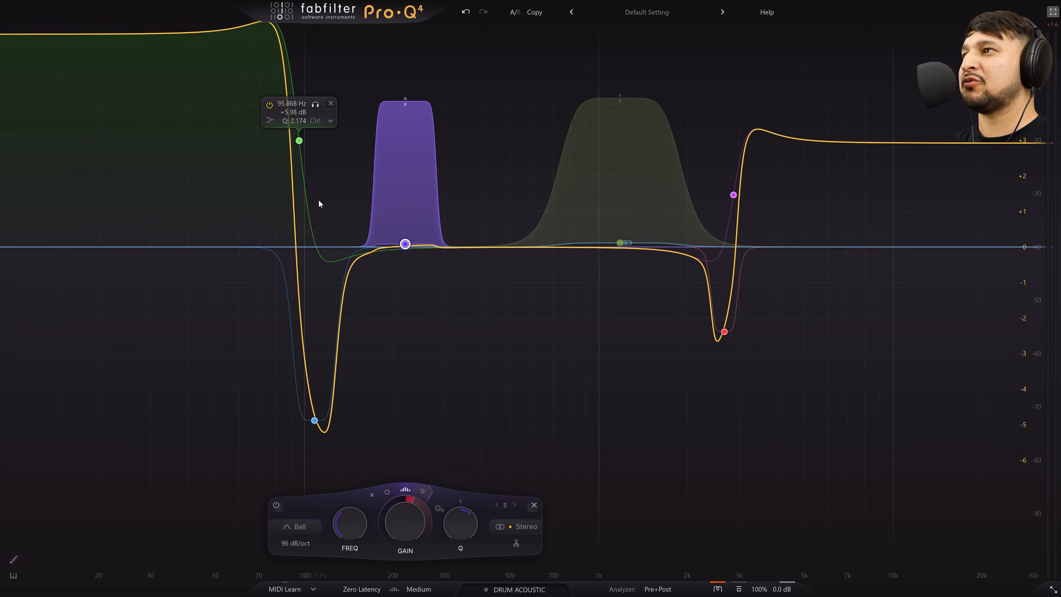
# Select the green low shelf band and set its slope to 7.0 dB/oct
pyautogui.moveTo(323, 200); pyautogui.dragTo(250, 109)
pyautogui.click(195, 544)
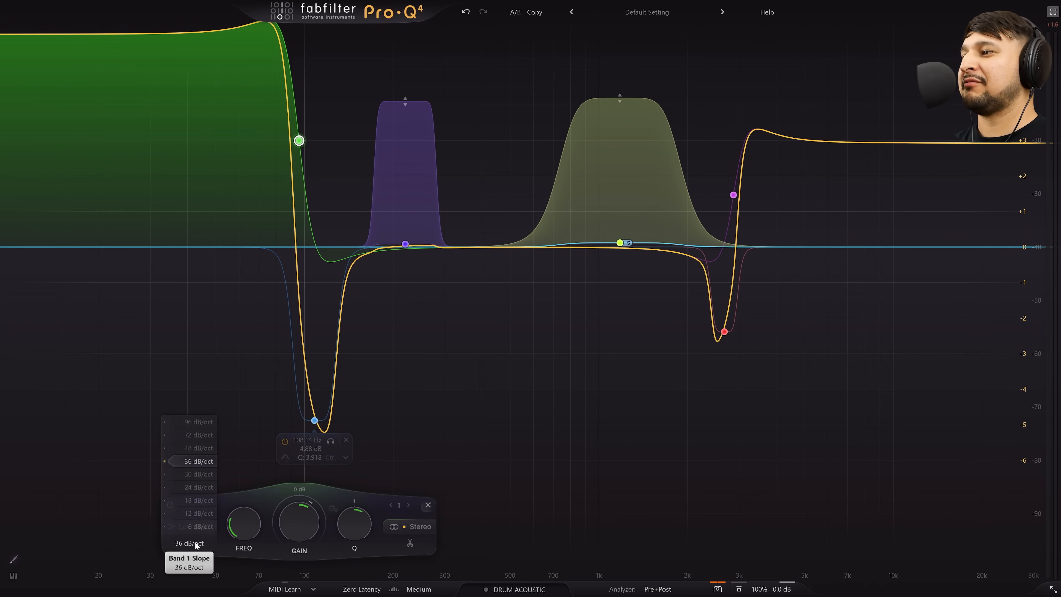
pyautogui.moveTo(200, 461); pyautogui.dragTo(186, 528)
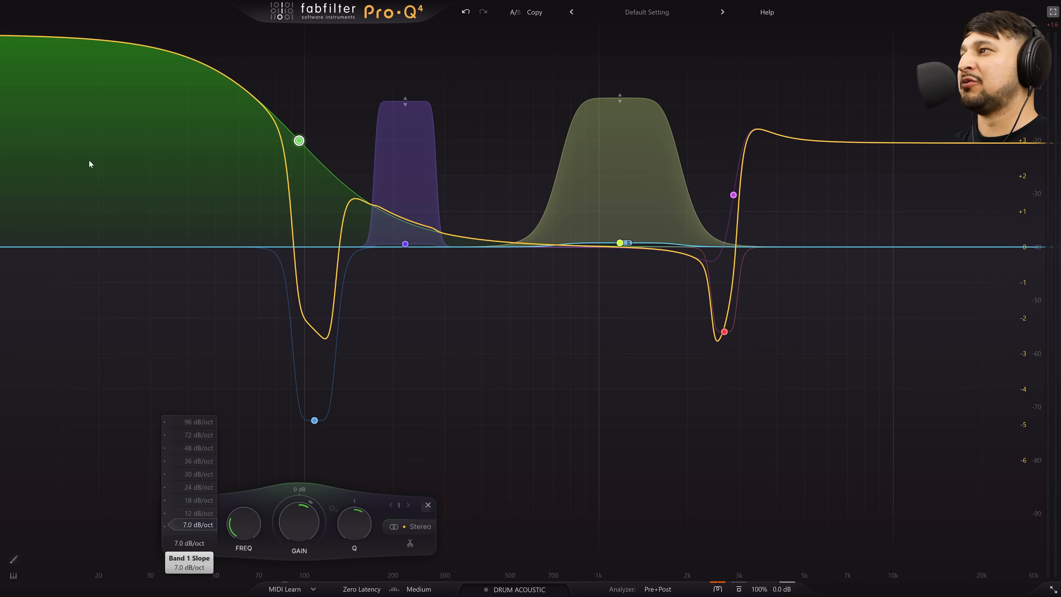
# Add a low cut band with a 9.0 dB/oct slope and sweep its frequency up to about 564 Hz during playback
pyautogui.doubleClick(39, 246)
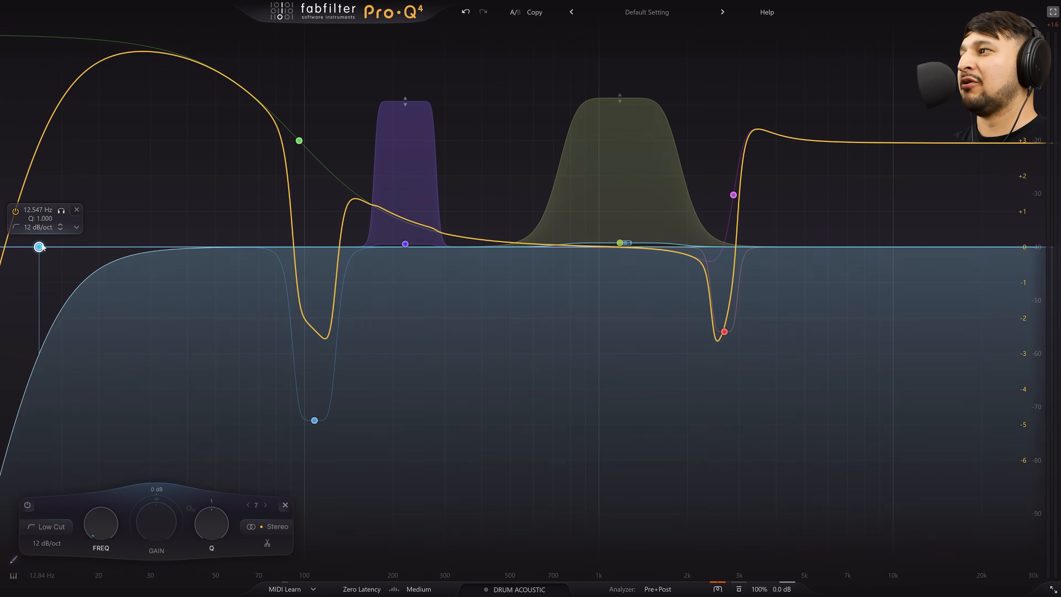
pyautogui.moveTo(39, 247); pyautogui.dragTo(184, 287)
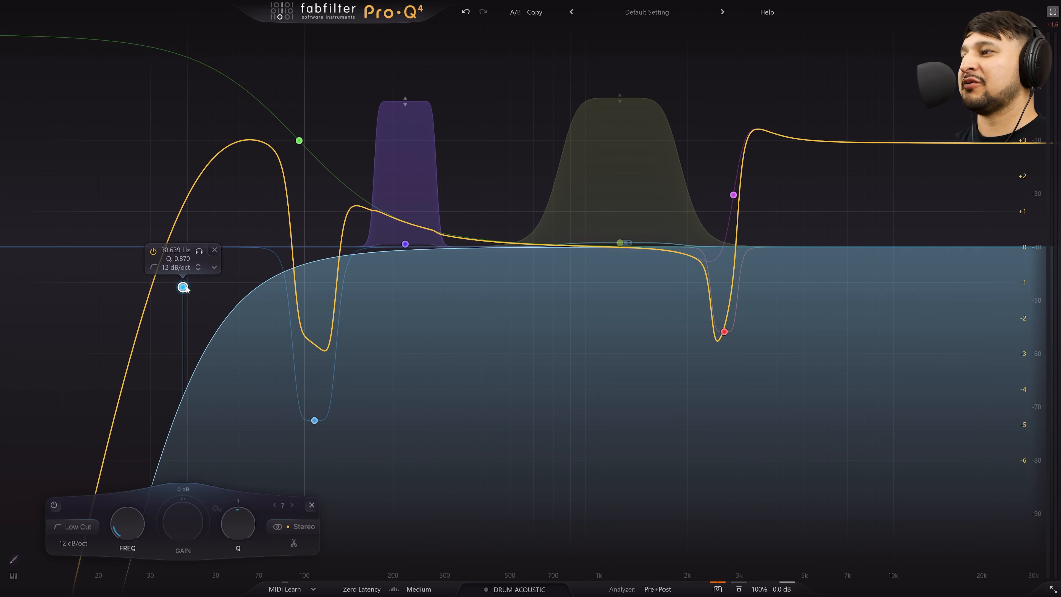
pyautogui.click(75, 543)
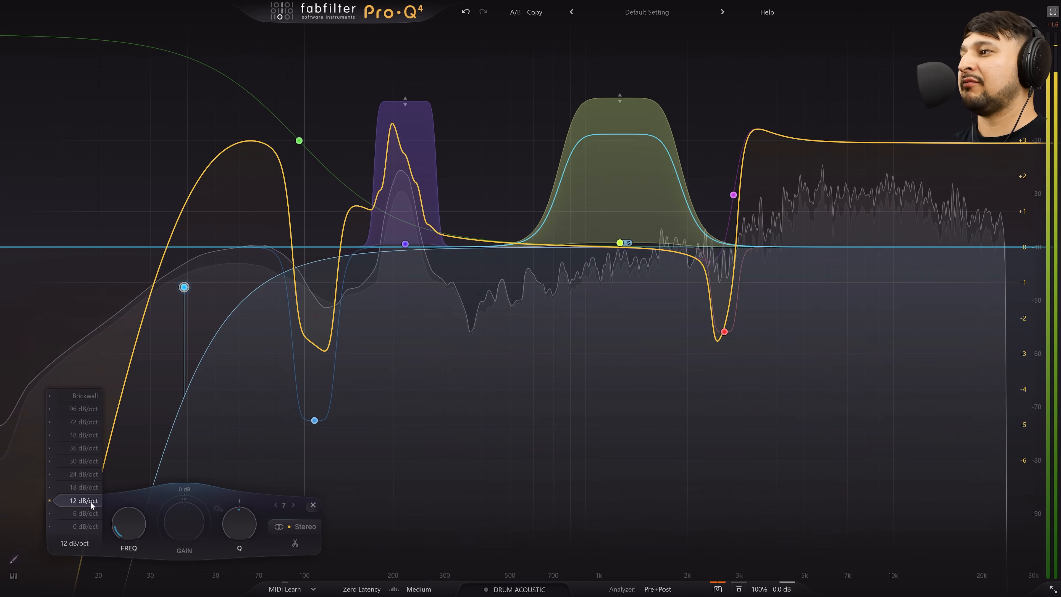
pyautogui.moveTo(85, 502); pyautogui.dragTo(159, 427)
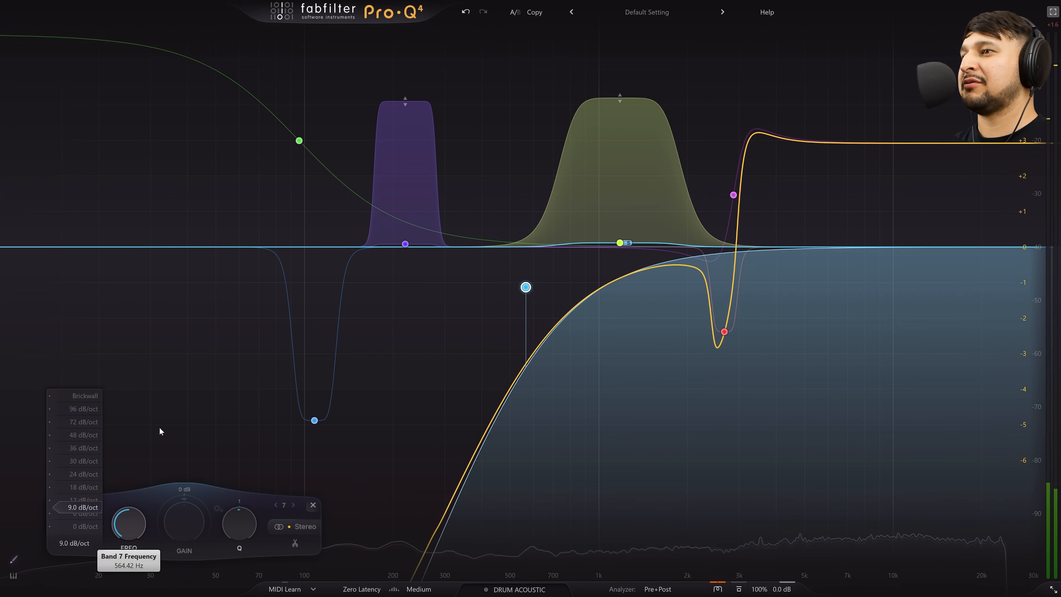
# Set the low cut band's slope to 0 dB/oct and play back the drums with it
pyautogui.moveTo(92, 508)
pyautogui.mouseDown()
pyautogui.moveTo(102, 402)
pyautogui.moveTo(85, 524)
pyautogui.mouseUp()
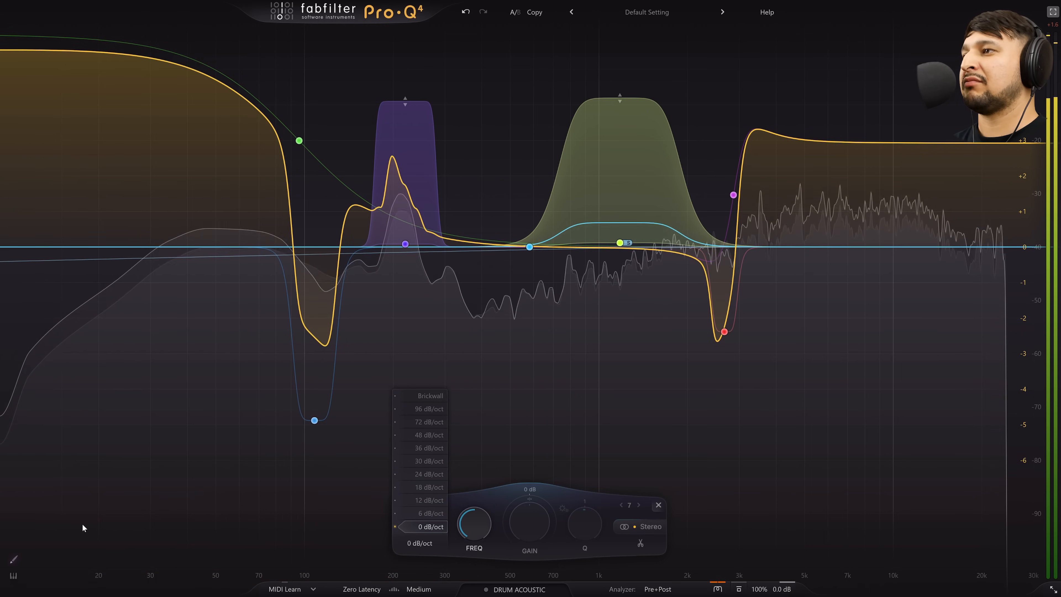
pyautogui.moveTo(80, 524); pyautogui.dragTo(1, 455)
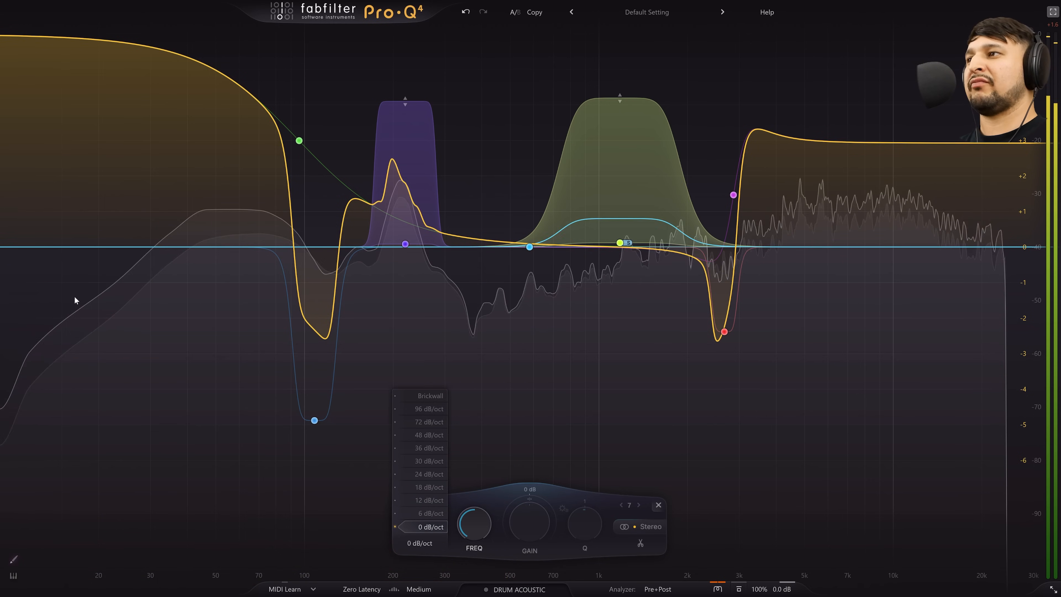
pyautogui.press('space')
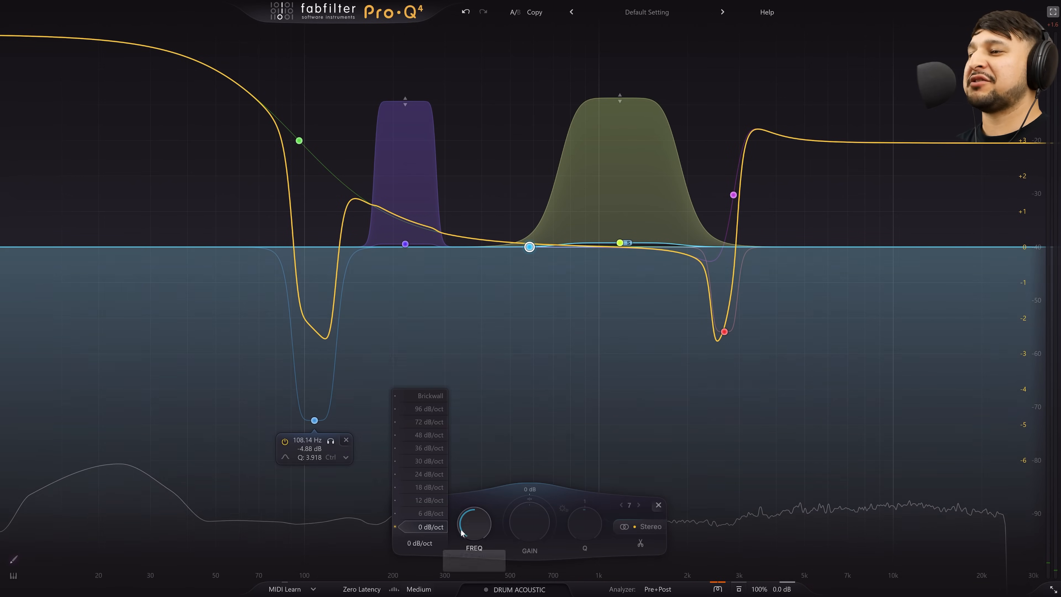
# Try steeper slopes on the low cut band and bring its slope back to 0 dB/oct
pyautogui.moveTo(424, 528); pyautogui.dragTo(425, 469)
pyautogui.moveTo(427, 516); pyautogui.dragTo(415, 562)
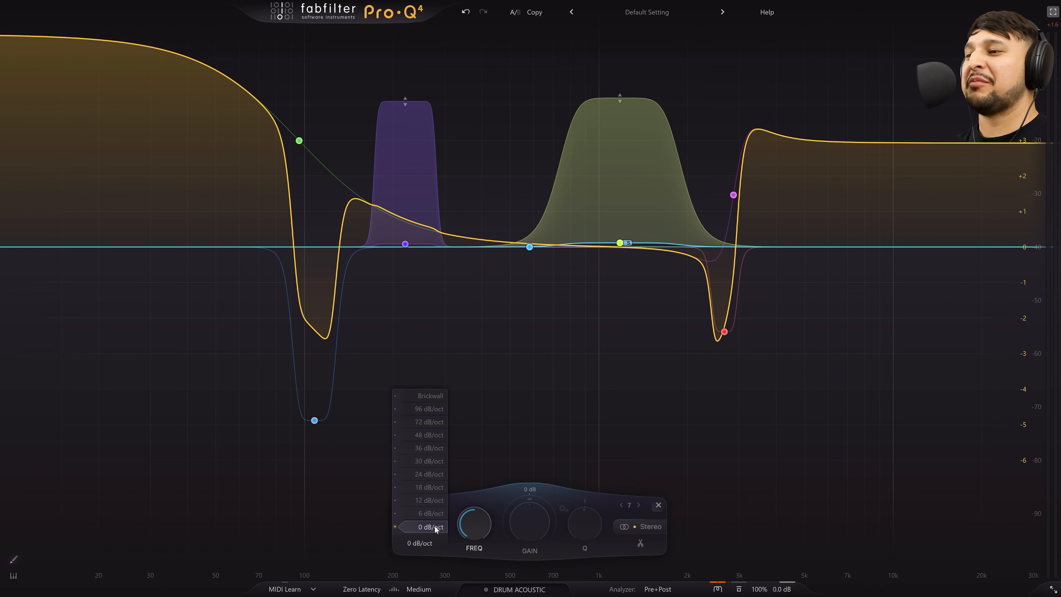
pyautogui.moveTo(435, 529)
pyautogui.mouseDown()
pyautogui.moveTo(428, 472)
pyautogui.moveTo(427, 528)
pyautogui.mouseUp()
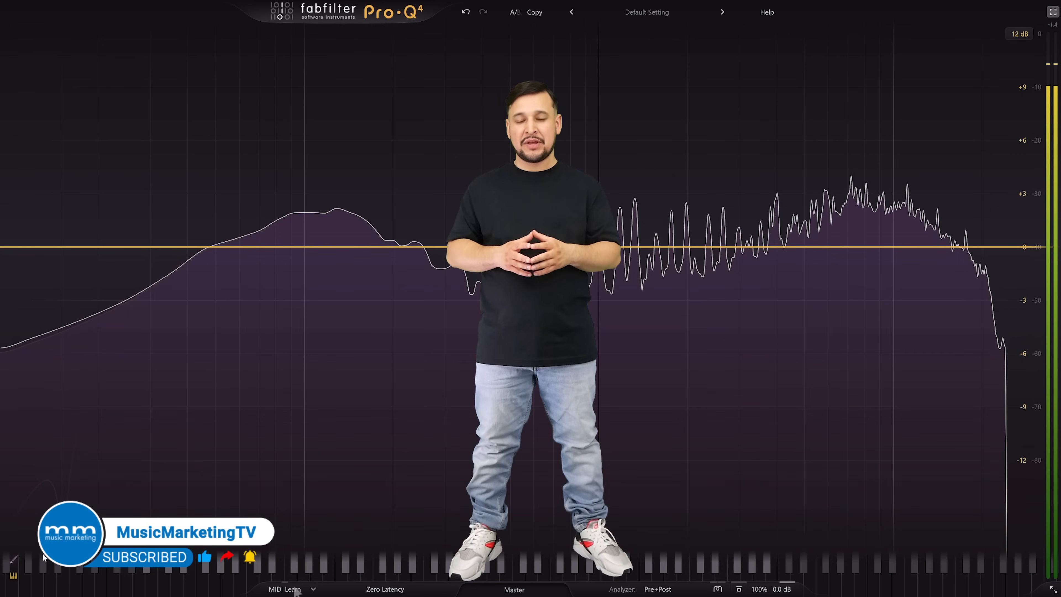
# Start an EQ Sketch on the Master and draw a curve with a boost of about 3 dB around 545 Hz
pyautogui.click(13, 560)
pyautogui.moveTo(82, 347)
pyautogui.mouseDown()
pyautogui.moveTo(450, 251)
pyautogui.moveTo(598, 284)
pyautogui.moveTo(976, 429)
pyautogui.moveTo(735, 319)
pyautogui.moveTo(308, 265)
pyautogui.mouseUp()
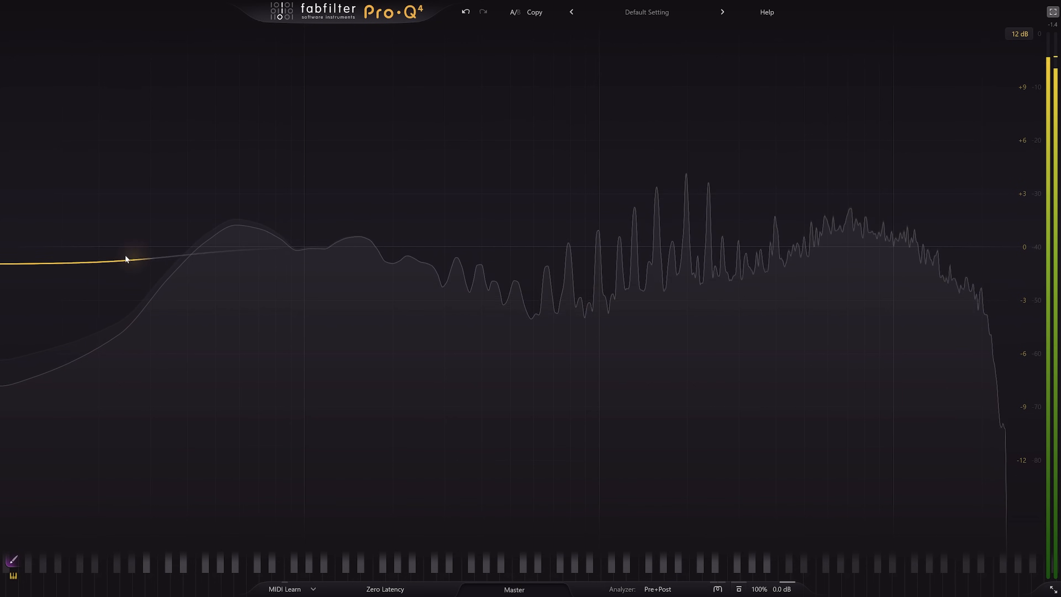
pyautogui.moveTo(127, 259)
pyautogui.mouseDown()
pyautogui.moveTo(86, 246)
pyautogui.moveTo(267, 254)
pyautogui.moveTo(447, 204)
pyautogui.moveTo(533, 194)
pyautogui.mouseUp()
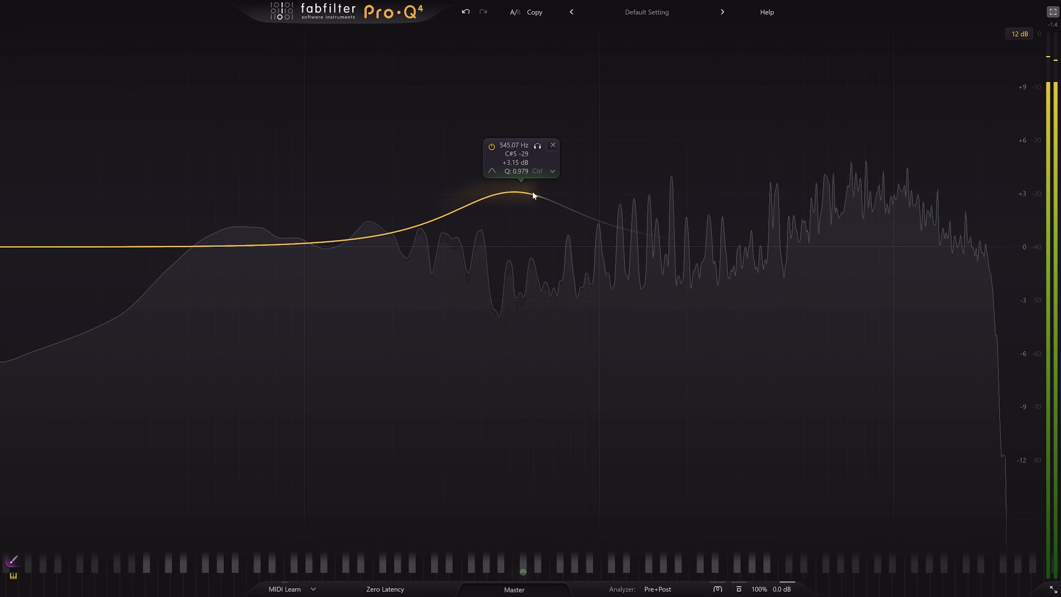